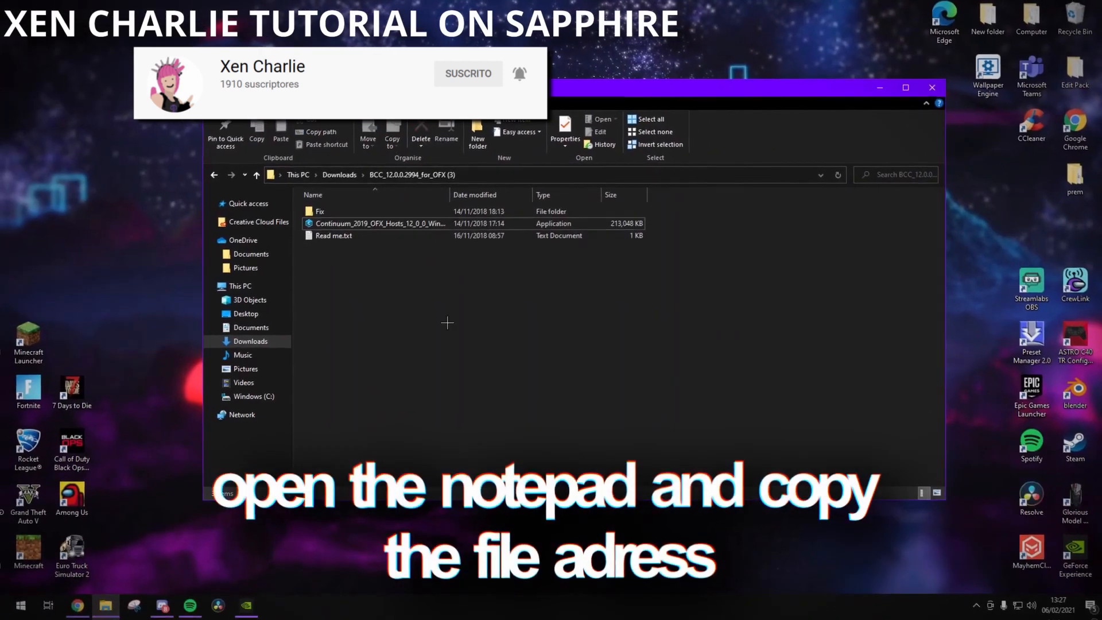
Step: Open Read me.txt, copy the BCC_OFX_3DObjects.ofx.bundle\Contents\Win64 path from it and open that folder
double_click(334, 235)
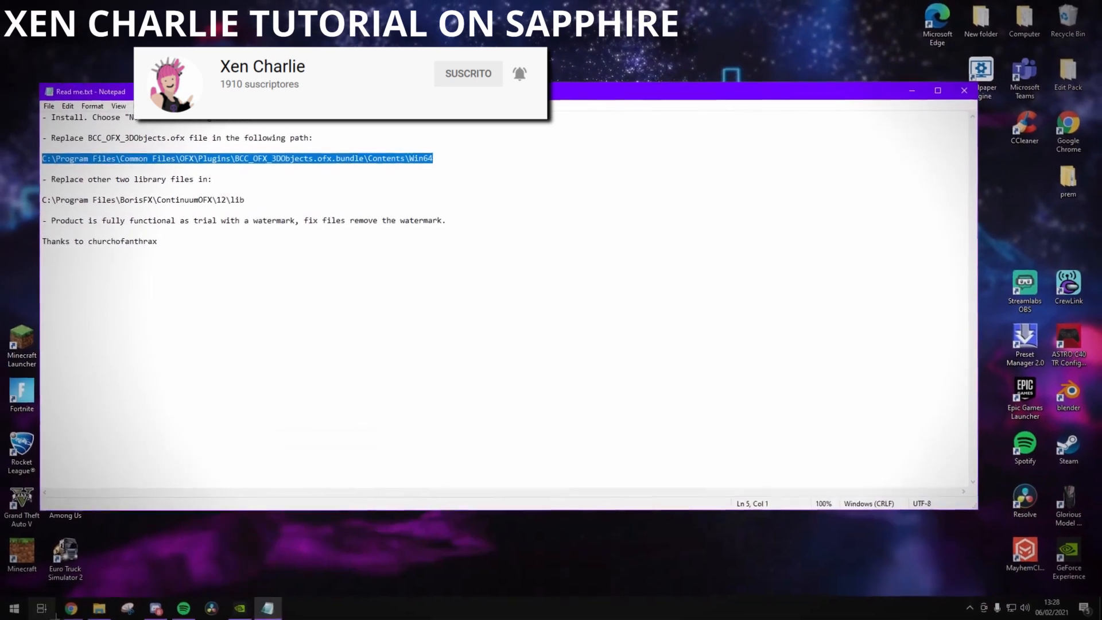
left_click(15, 608)
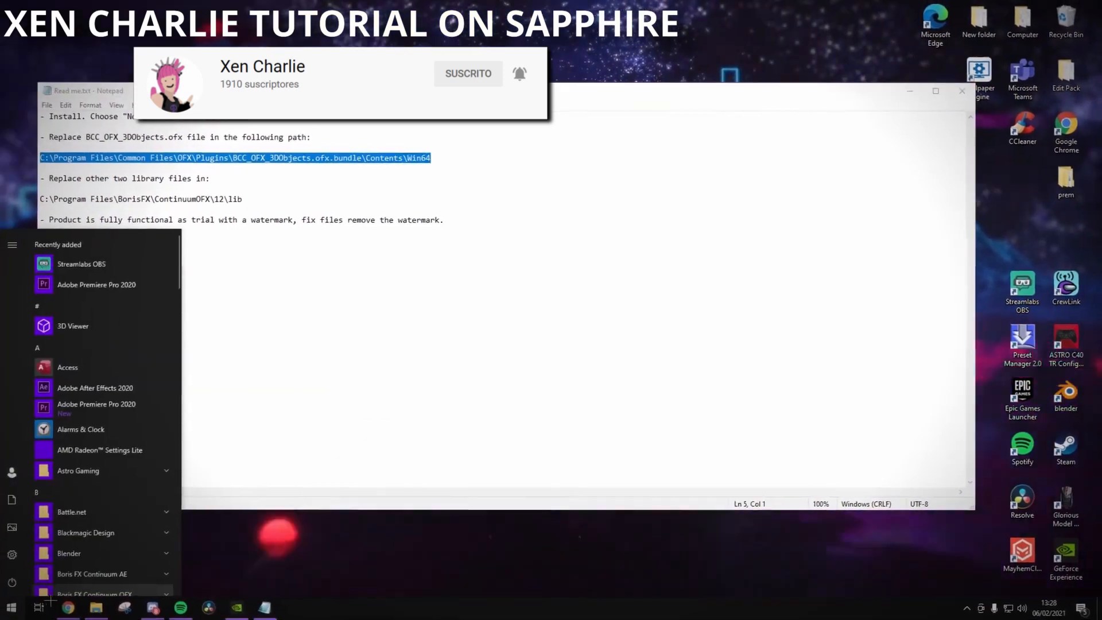
type("C:\\Program Files\\Common Files\\OFX\\Plugins\\BCC_OFX_3DObjects.ofx.bundle\\Contents\\Win64")
key("Return")
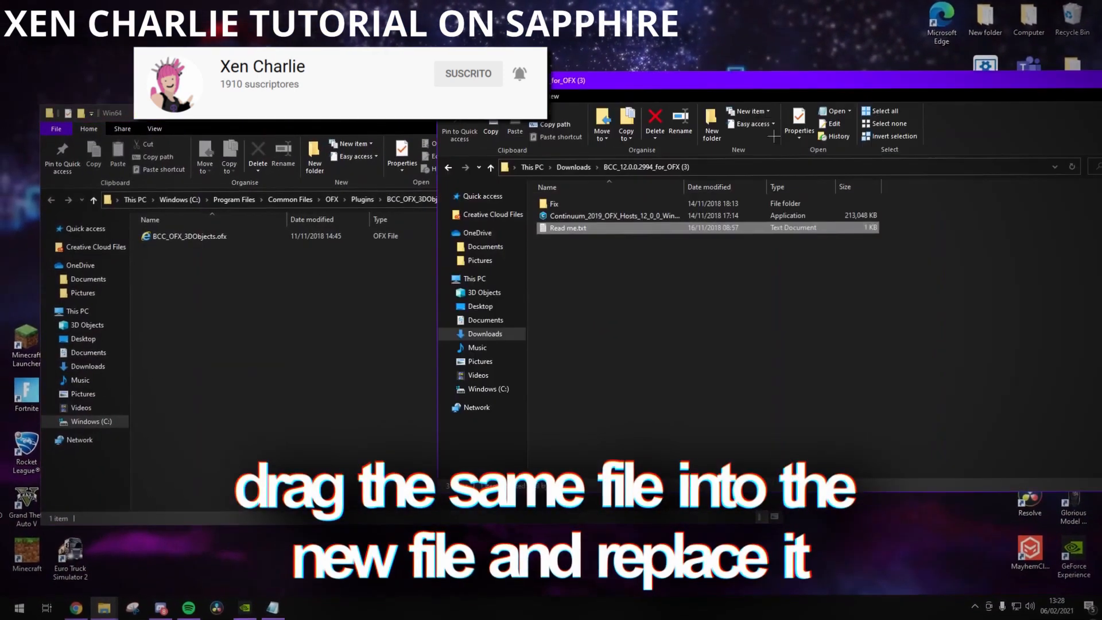
Step: Move BCC_OFX_3DObjects.ofx from the Fix folder into the Win64 folder, replacing the existing file and granting administrator permission
double_click(580, 218)
left_click_drag(574, 202, 245, 237)
left_click(245, 237)
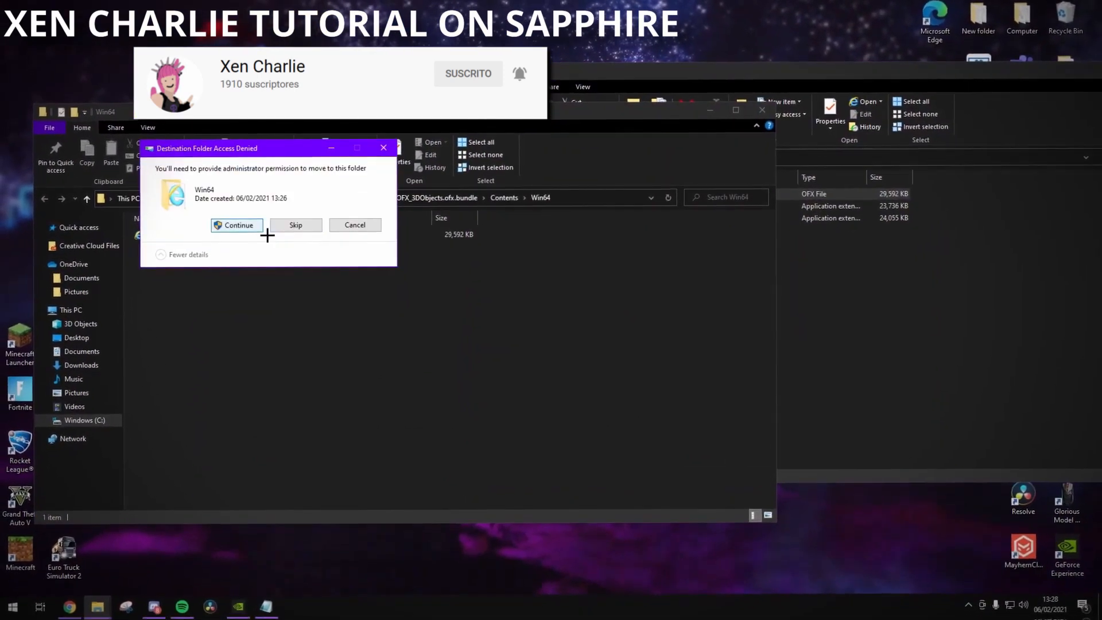
left_click(265, 229)
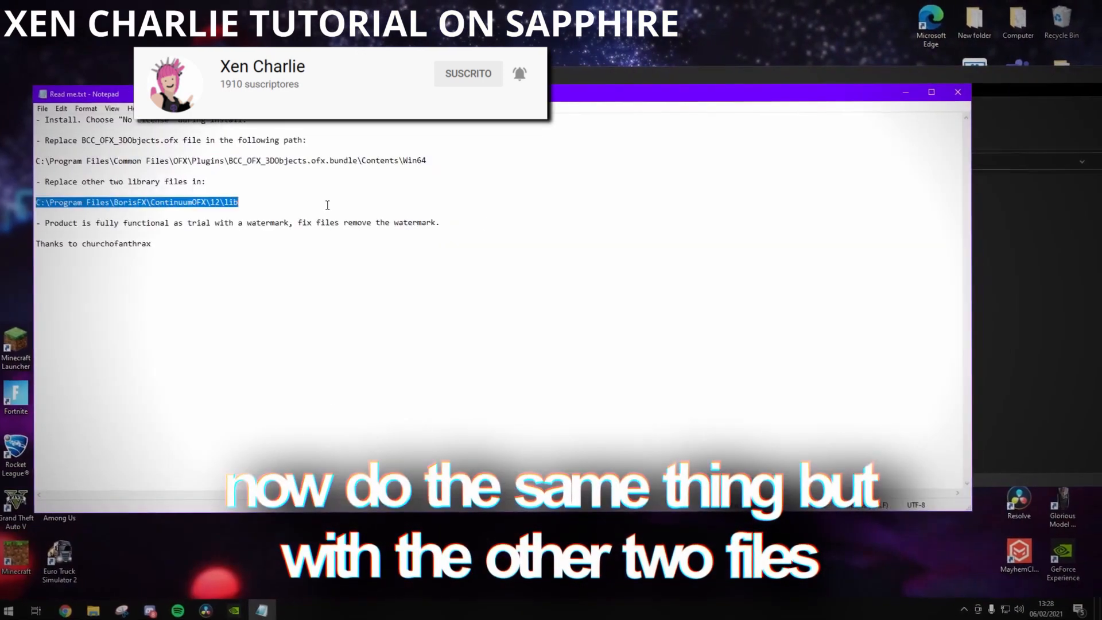
Step: Copy the path C:\Program Files\BorisFX\ContinuumOFX\12\lib from the Read me file and open that folder
key("ctrl+c")
key("super")
key("ctrl+v")
key("Return")
Step: Move the two remaining library files from the Fix folder into the lib folder, replacing the existing files with administrator permission
left_click(912, 92)
left_click_drag(840, 79, 999, 83)
left_click_drag(918, 267, 769, 198)
left_click_drag(770, 201, 345, 333)
left_click(492, 223)
left_click(513, 249)
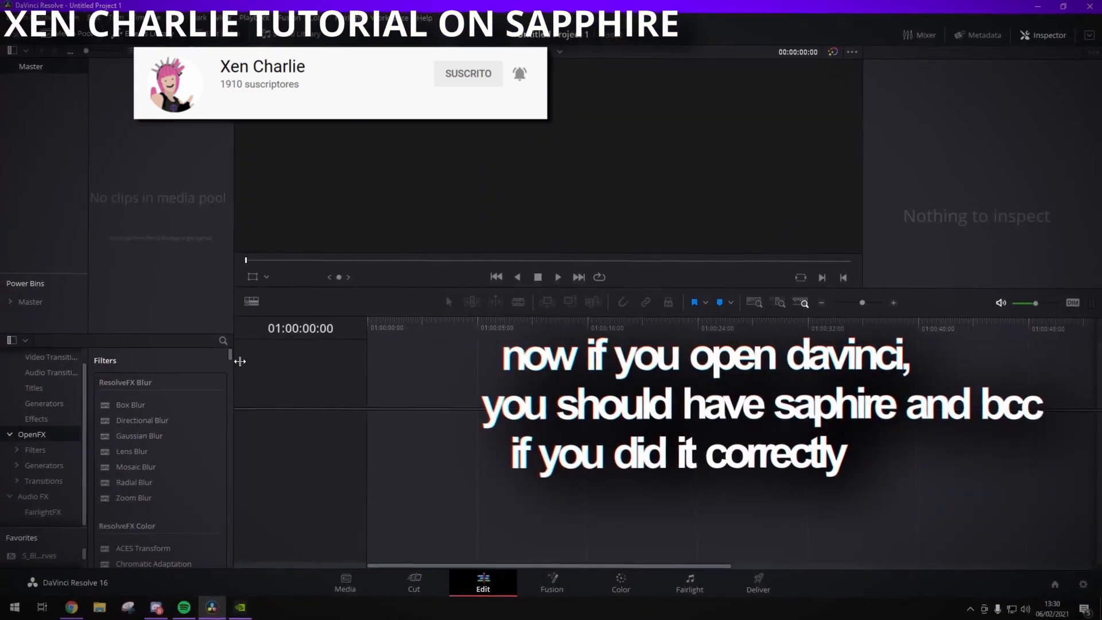
Step: Look through the OpenFX filters in DaVinci Resolve for the Sapphire and BCC effects
left_click_drag(239, 362, 245, 454)
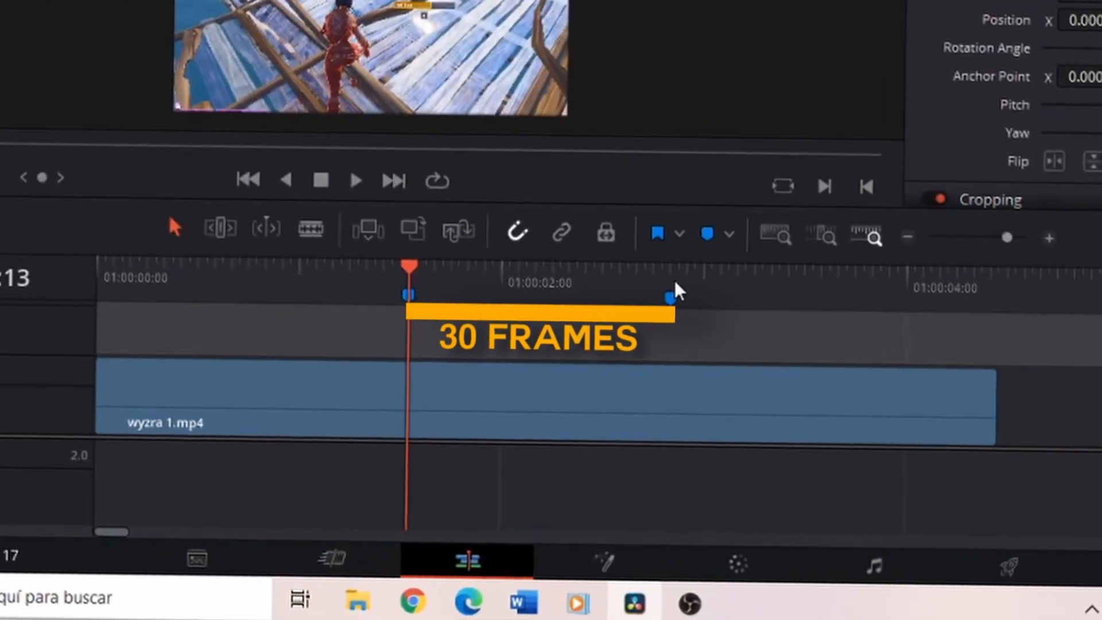
Step: Add a timeline marker at 01:00:02:16, four frames before the marker at 01:00:02:20
left_click(672, 280)
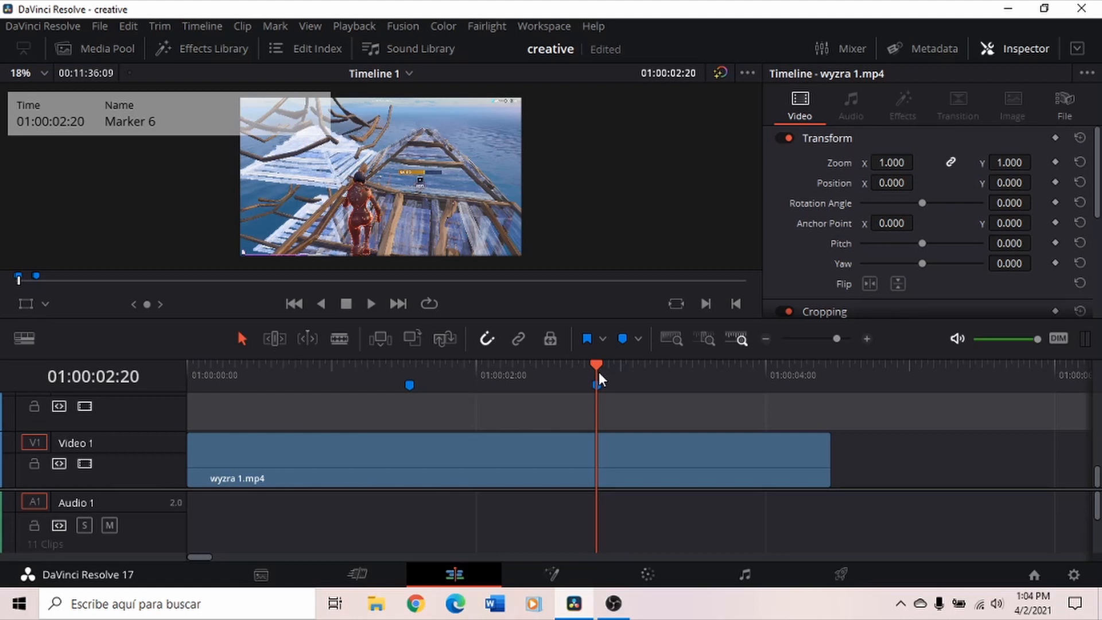
key("Left")
key("Left")
key("Left")
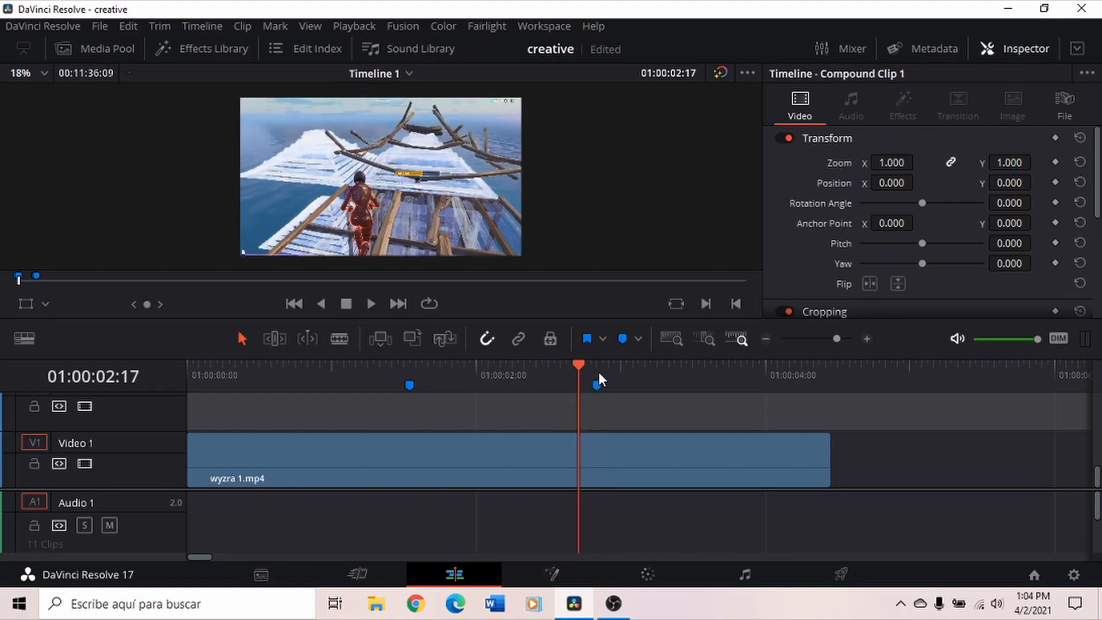
key("Left")
left_click(624, 338)
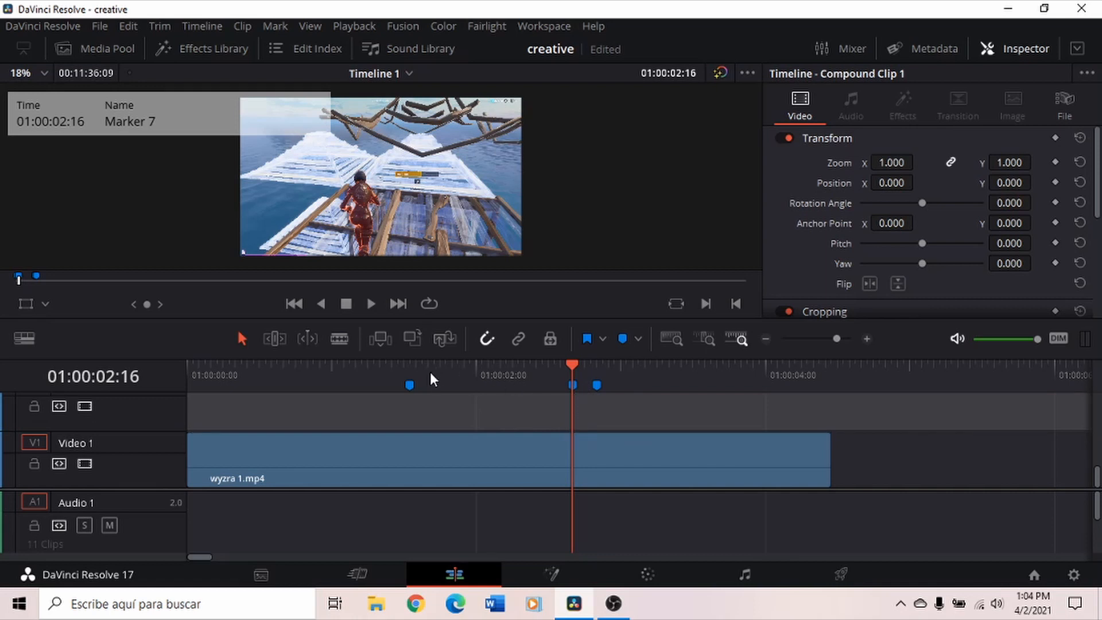
Step: Add a timeline marker at 01:00:01:19, six frames after the first marker at 01:00:01:13
left_click(413, 379)
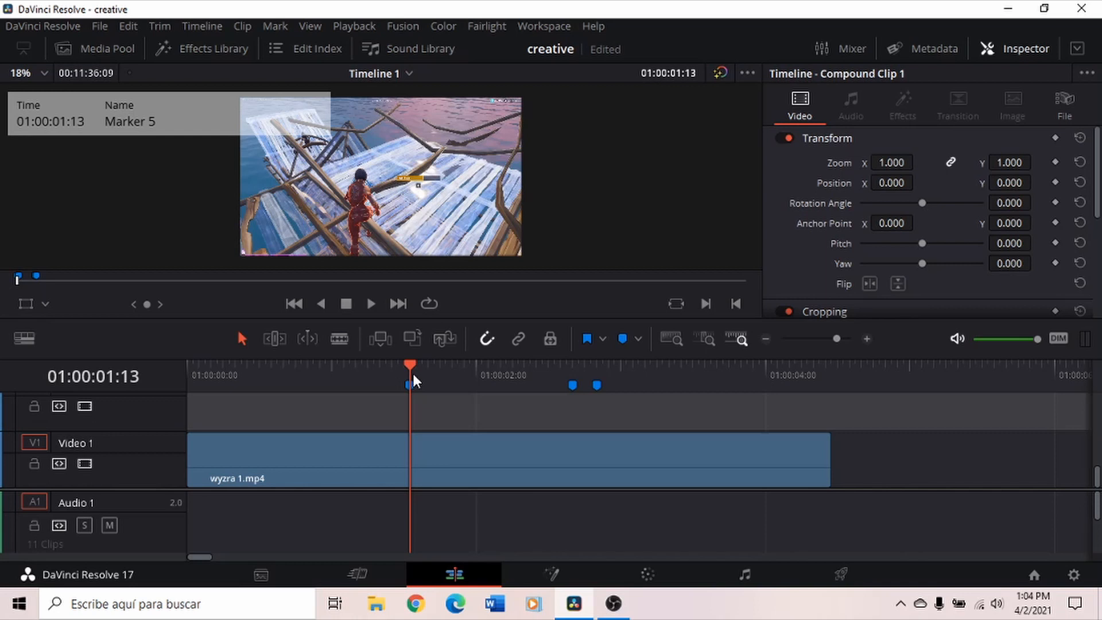
key("space")
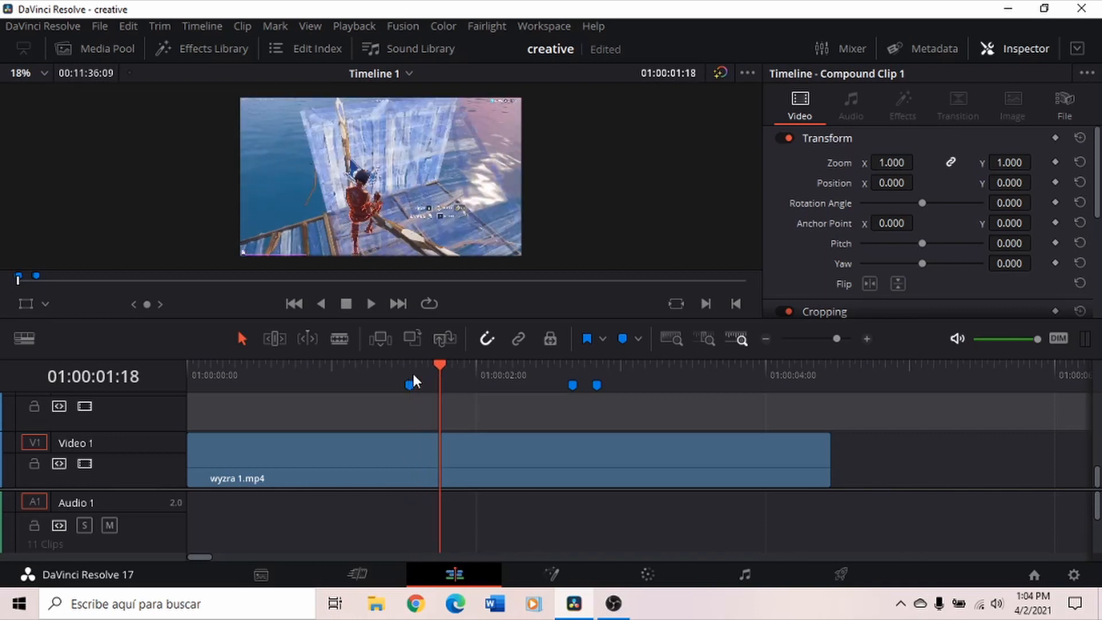
key("space")
key("m")
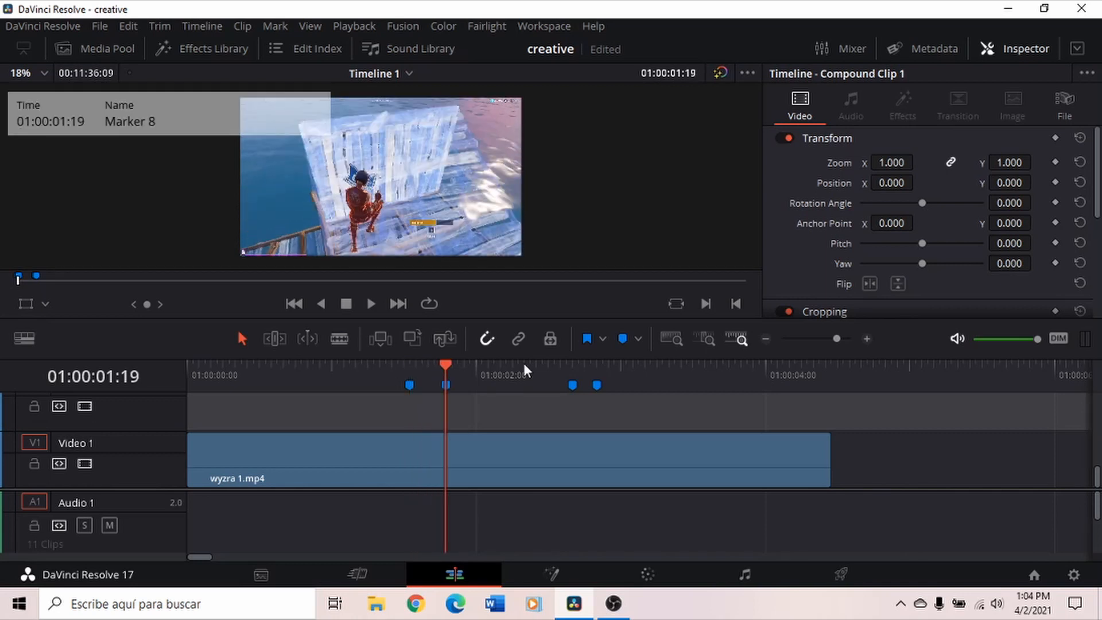
Step: Review the four marker positions and the footage between the two inner markers
left_click(409, 381)
left_click(439, 370)
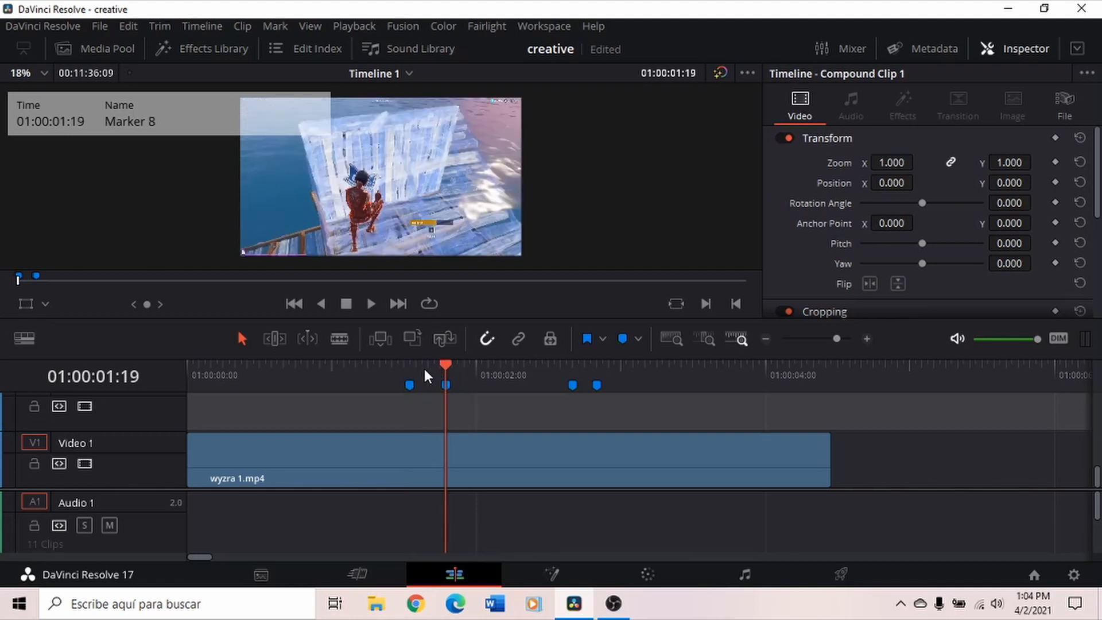
left_click(596, 368)
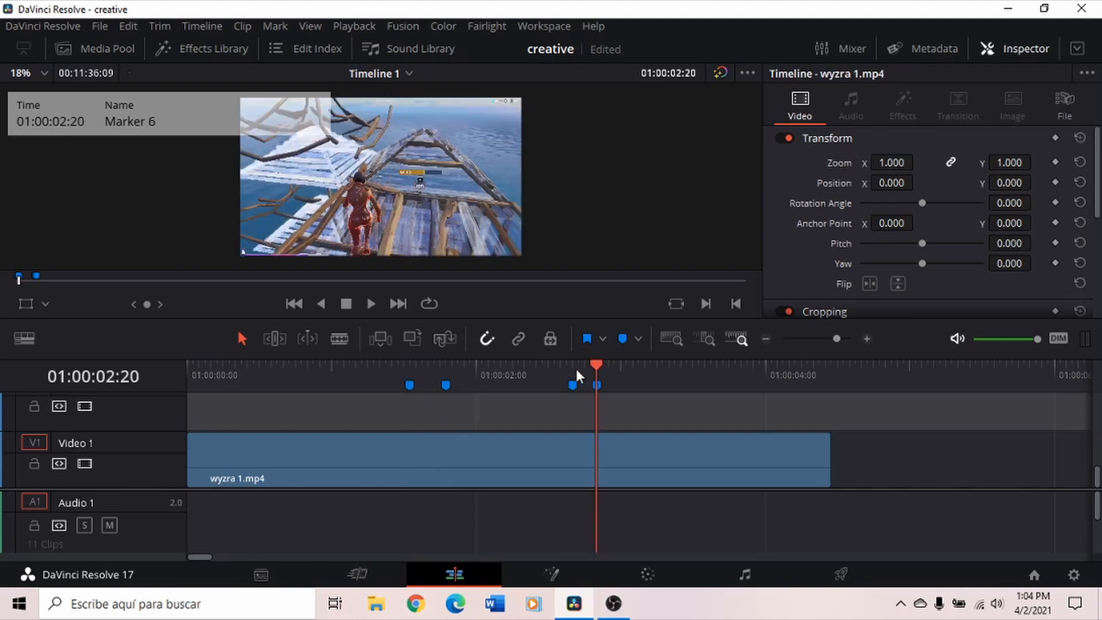
left_click(574, 368)
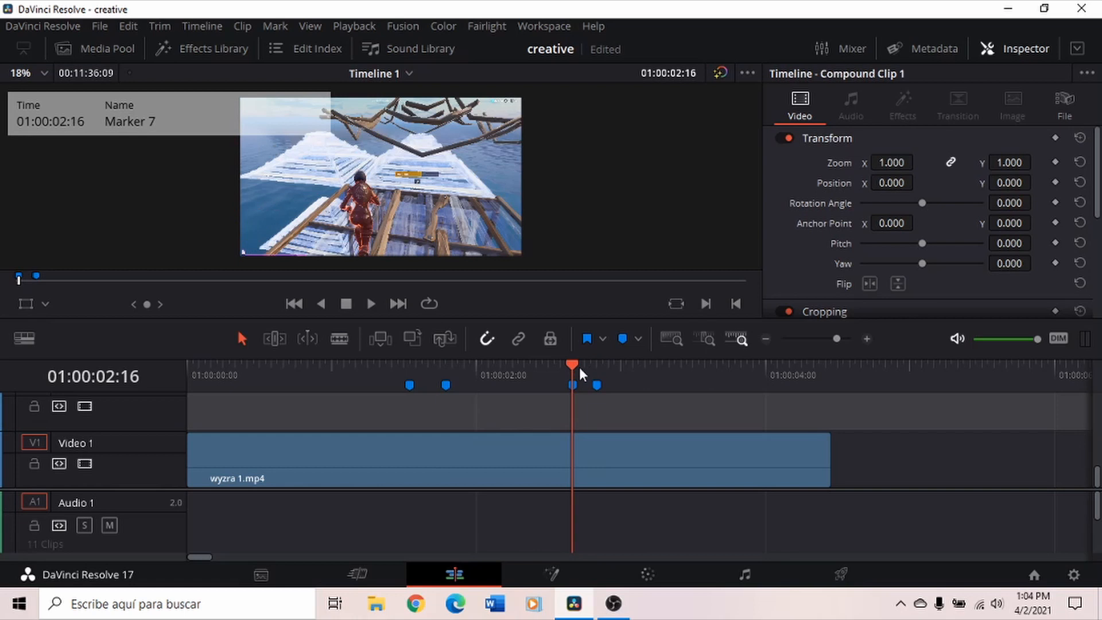
left_click_drag(451, 369, 484, 379)
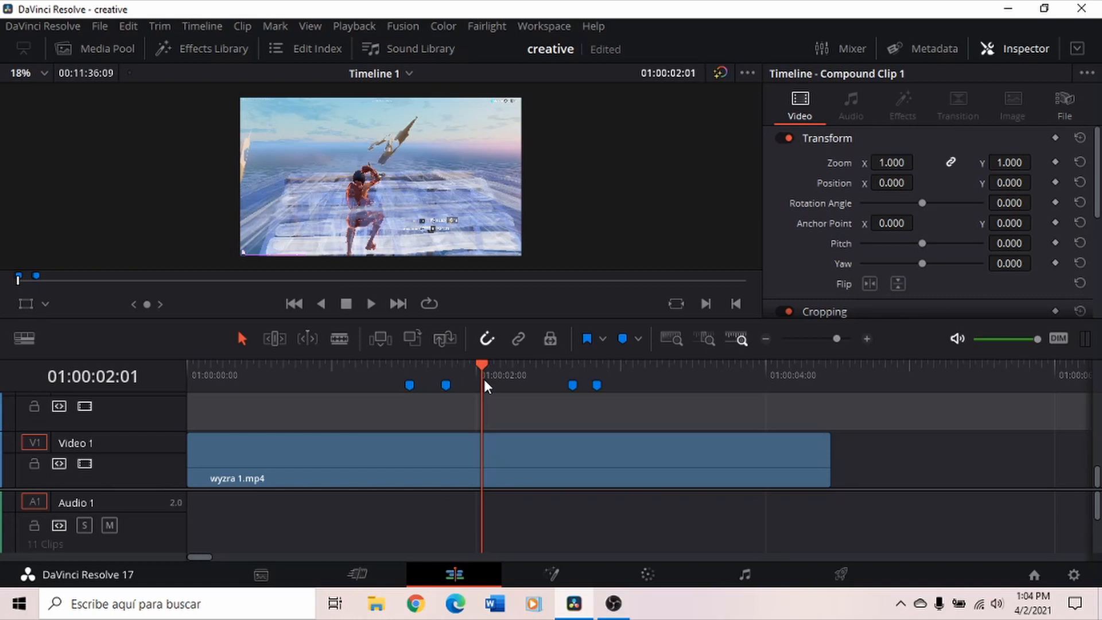
Step: Split wyzra 1.mp4 at the first and last markers and move the middle section up to Video 2
left_click(340, 338)
left_click(409, 456)
left_click(600, 449)
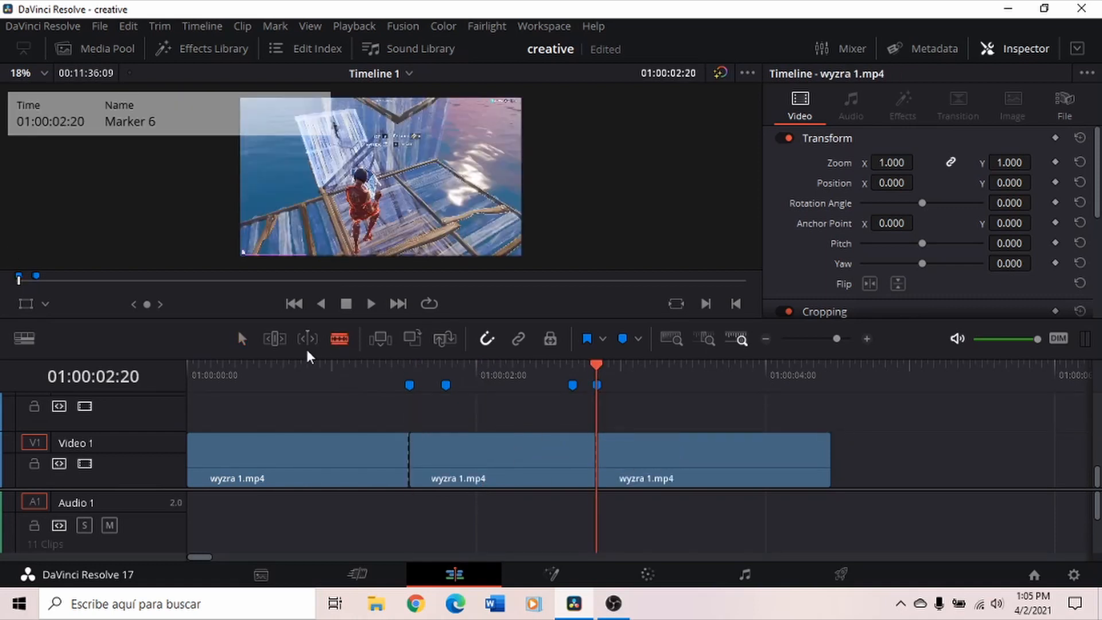
left_click_drag(435, 483, 440, 425)
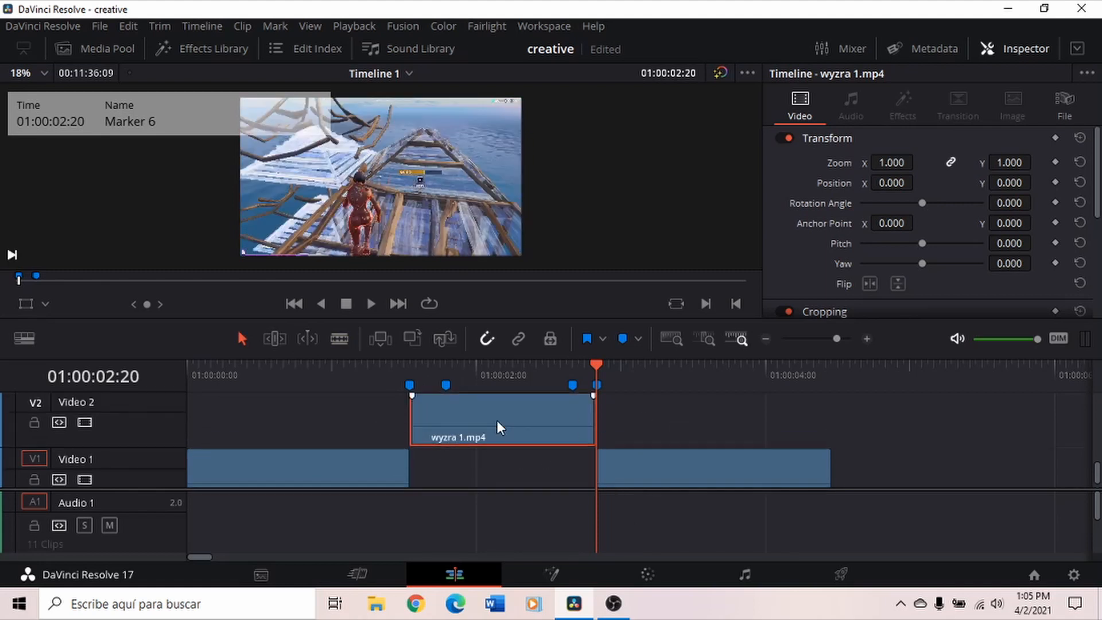
Step: Turn the Video 2 section into a compound clip with the default name and extend the first Video 1 clip to the footage's end
right_click(496, 418)
left_click(570, 11)
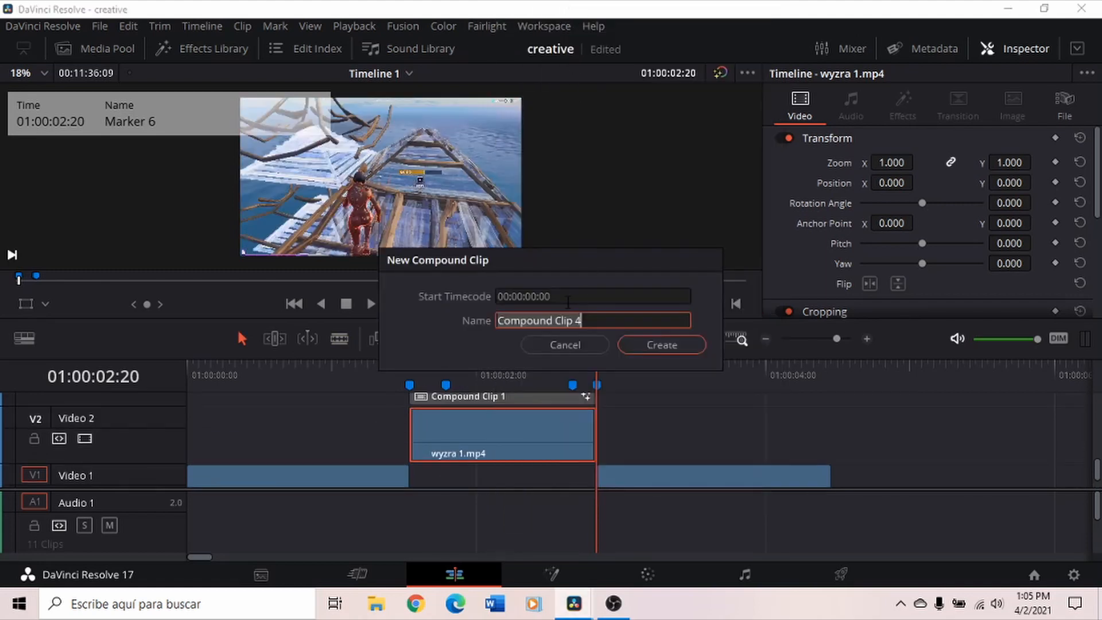
left_click(653, 346)
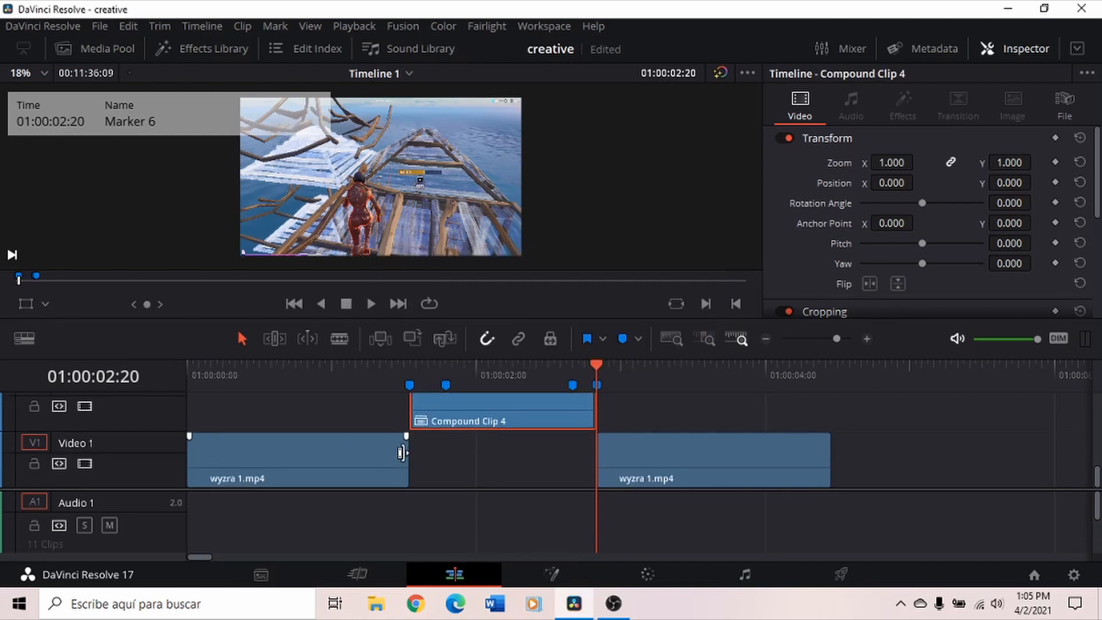
left_click_drag(407, 454, 829, 471)
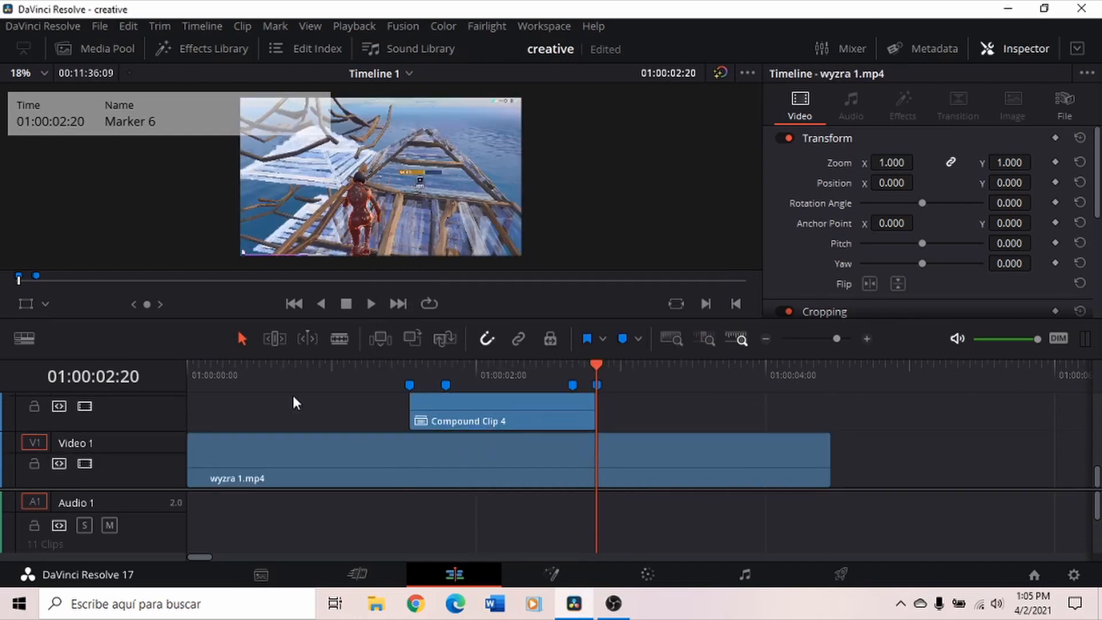
Step: Put the prepared Compound Clip 1 on Video 2 in place of the new compound clip and open it in Fusion
left_click_drag(493, 408, 473, 446)
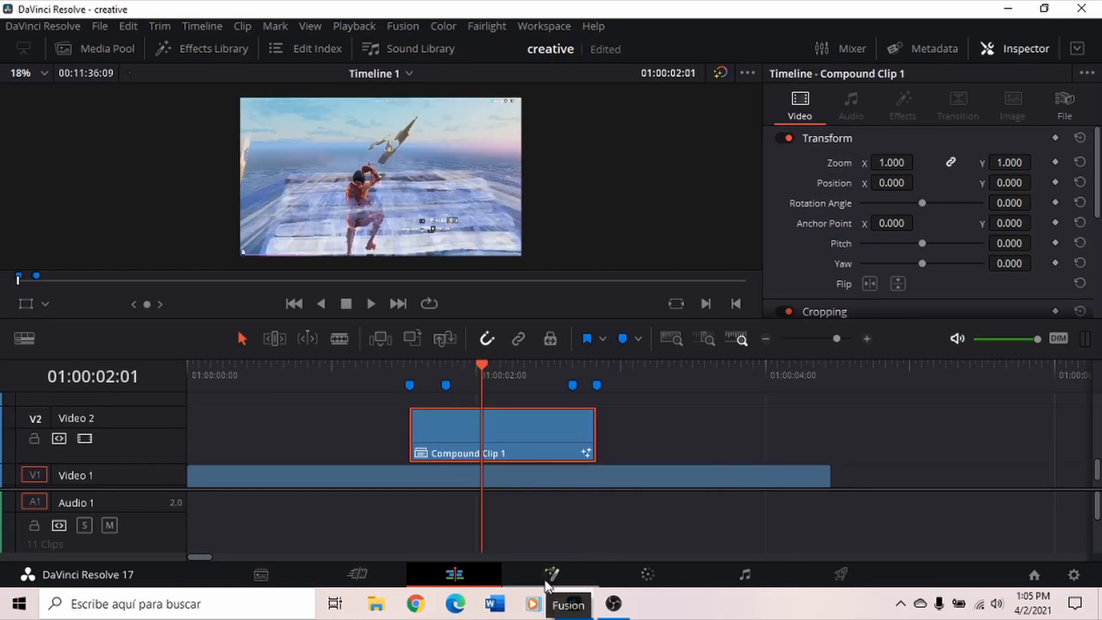
left_click(548, 577)
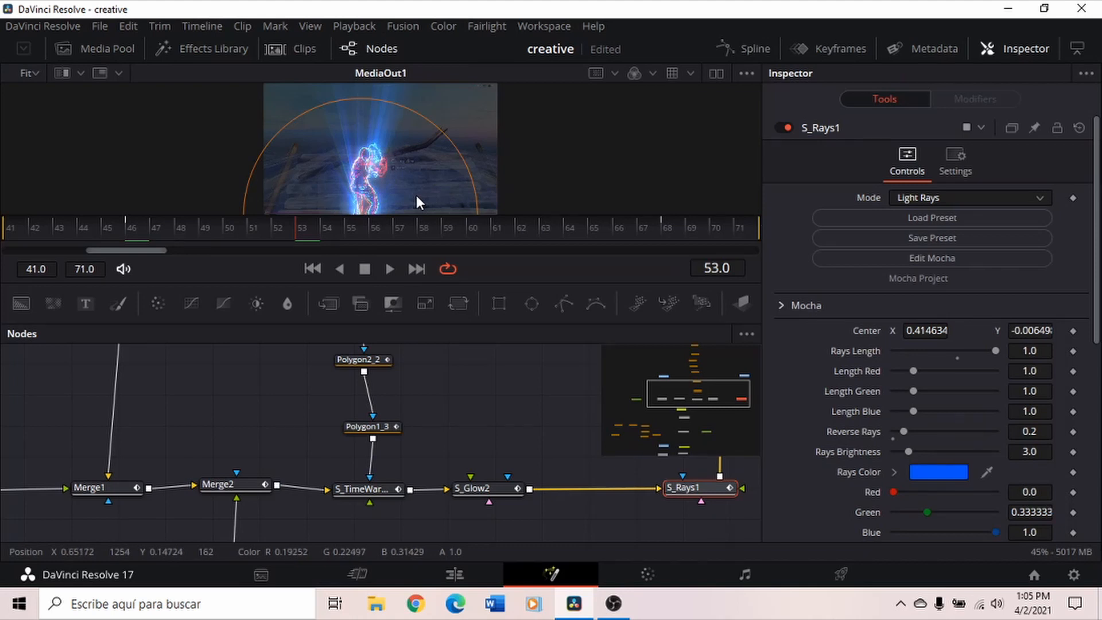
scroll(454, 438, "down", 5)
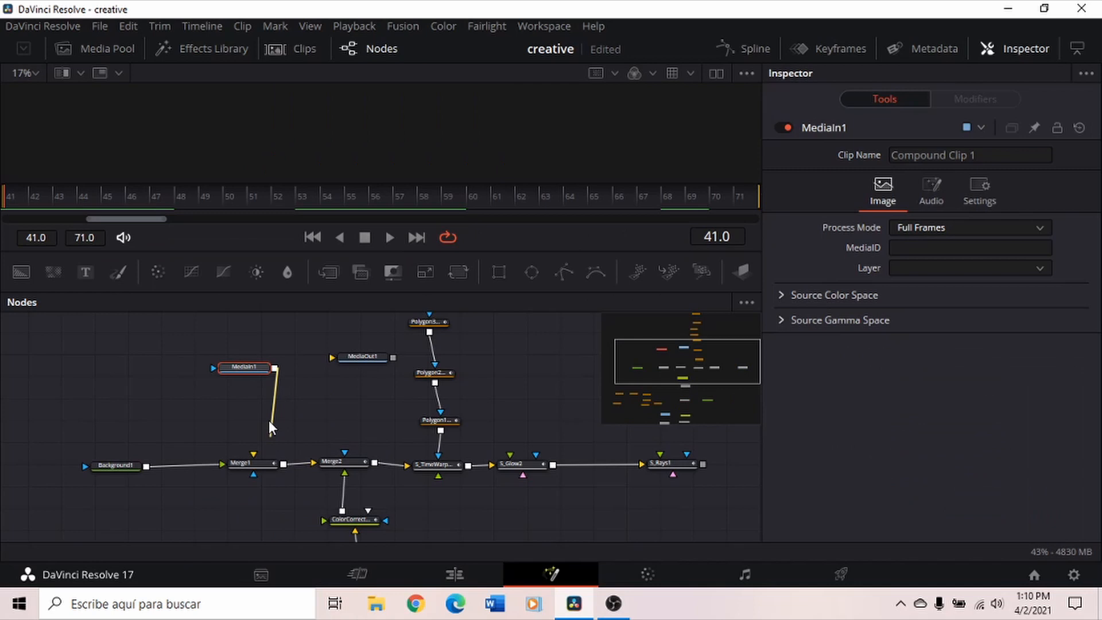
Step: Connect MediaIn1 directly to MediaOut1 and show each of the two nodes in the viewer
left_click_drag(275, 368, 337, 354)
left_click_drag(247, 364, 247, 352)
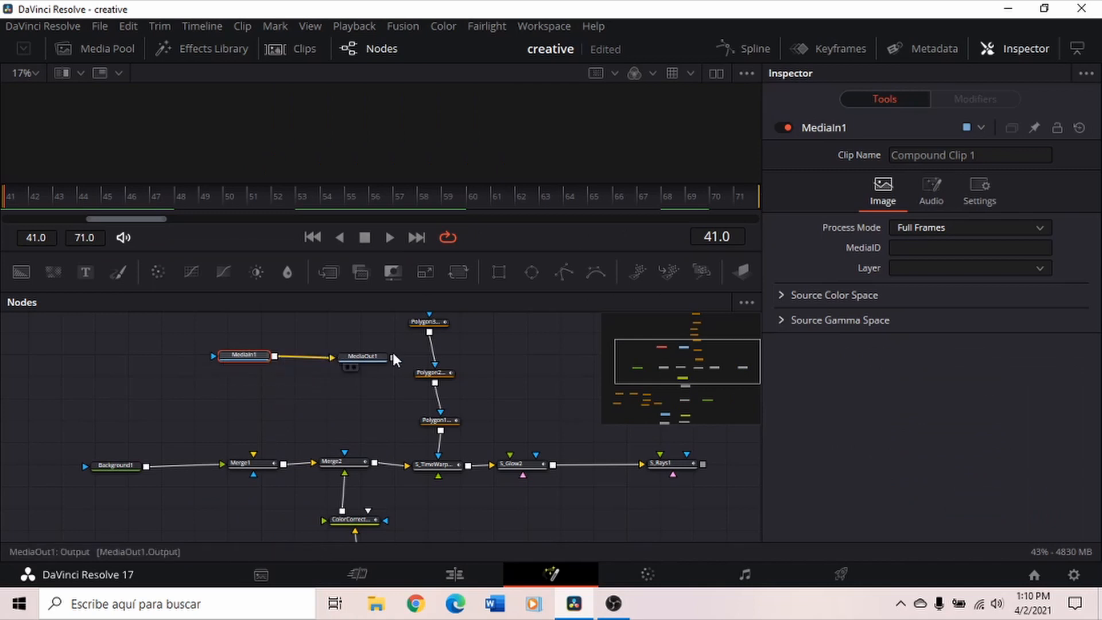
left_click(229, 365)
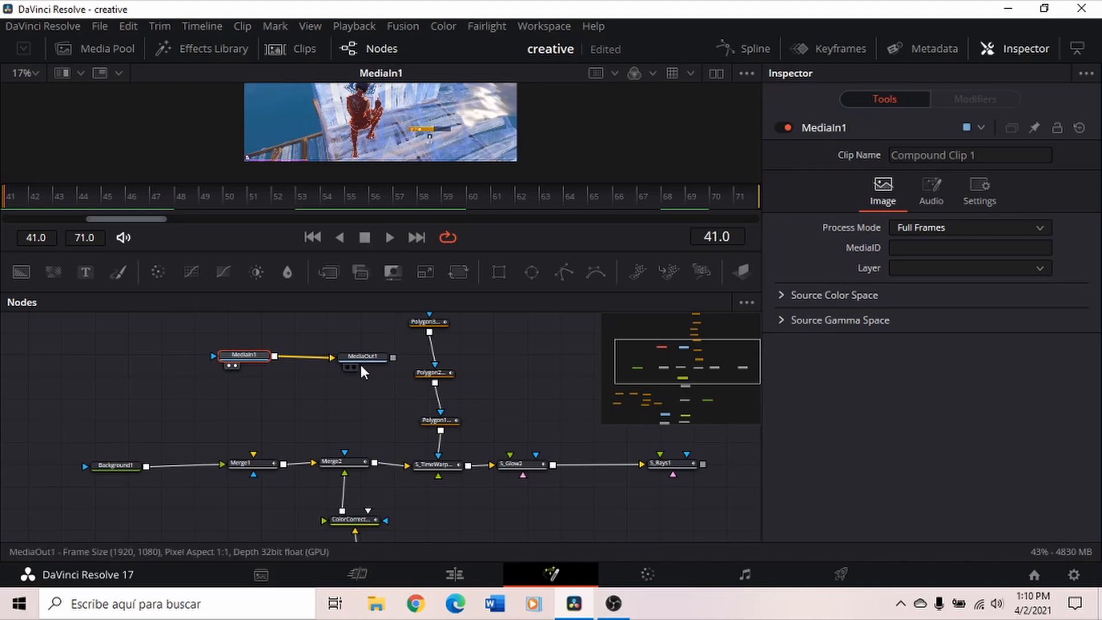
left_click(353, 367)
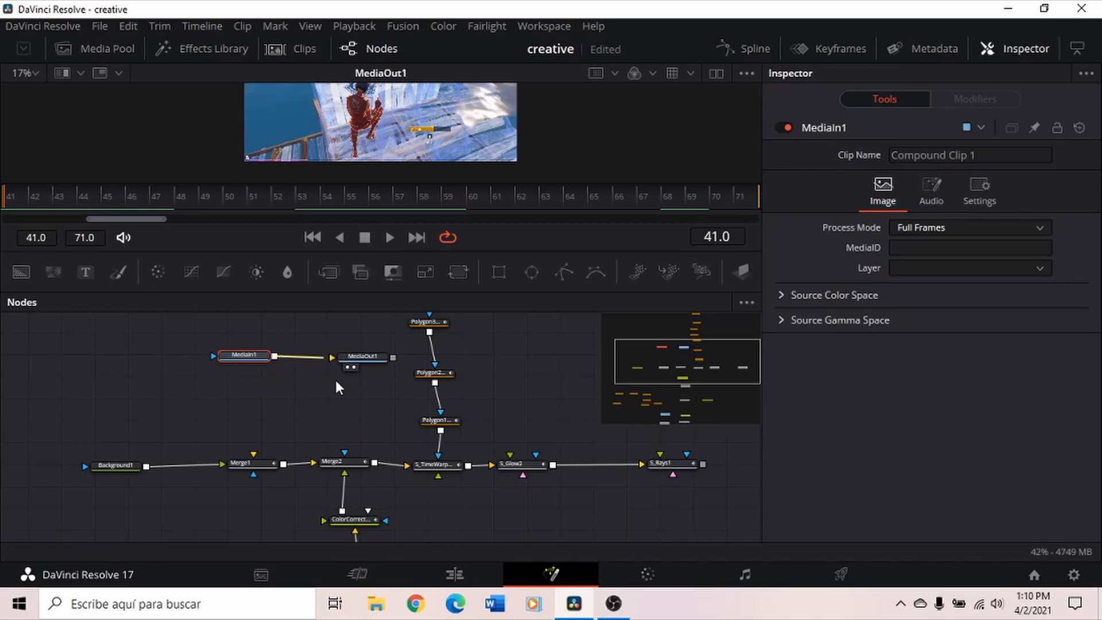
Step: Reconnect MediaIn1 to Merge1's background input, then view the Background1 and Merge1 outputs
left_click_drag(332, 359, 250, 466)
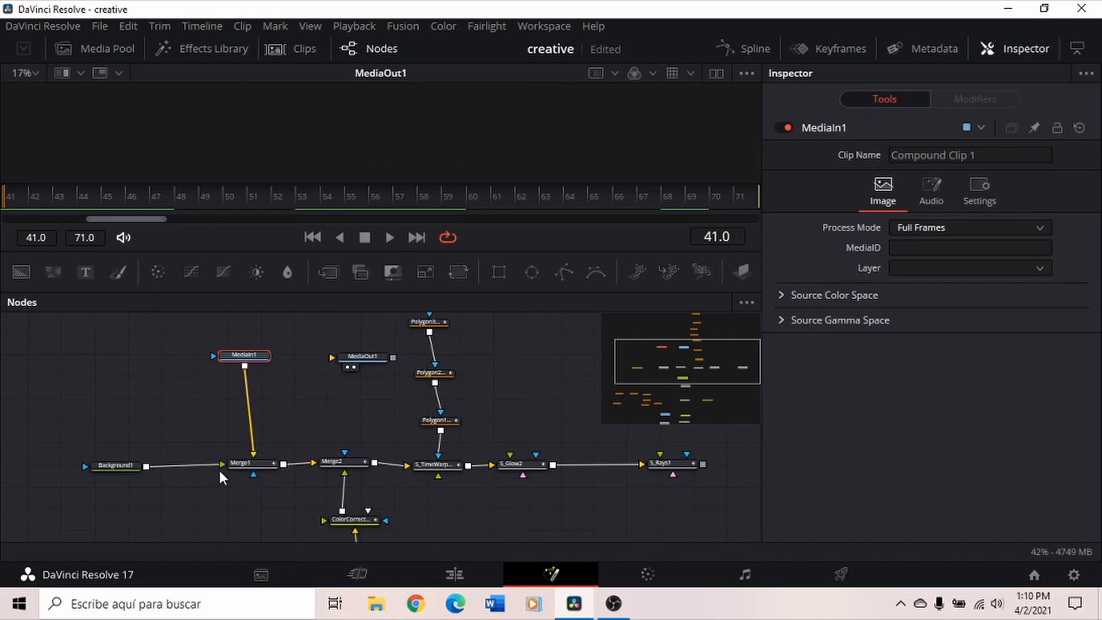
left_click(105, 476)
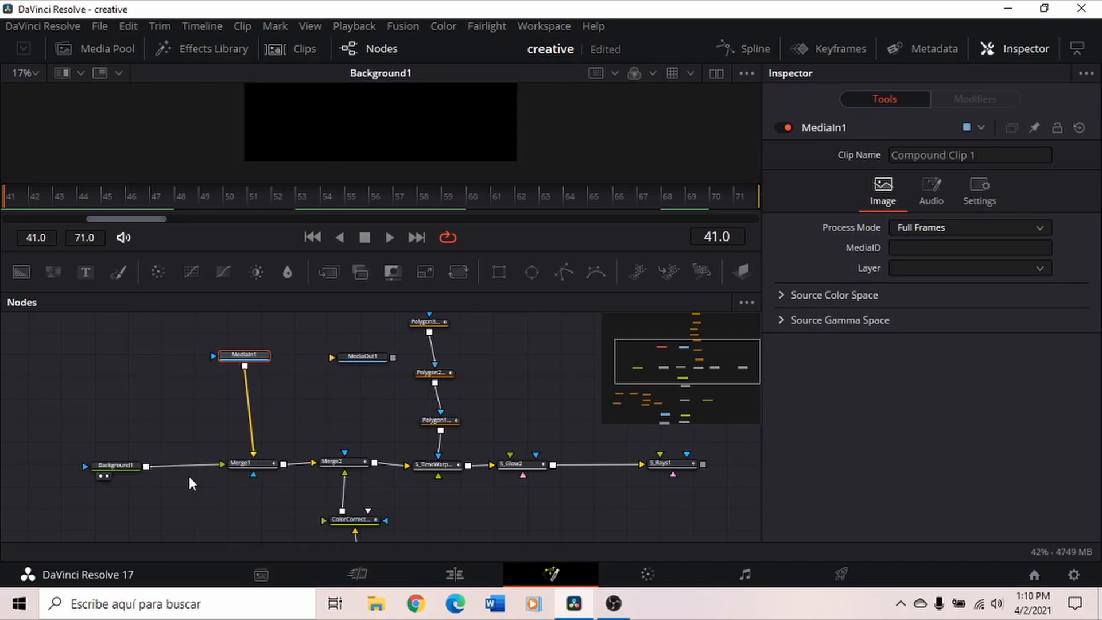
left_click(238, 474)
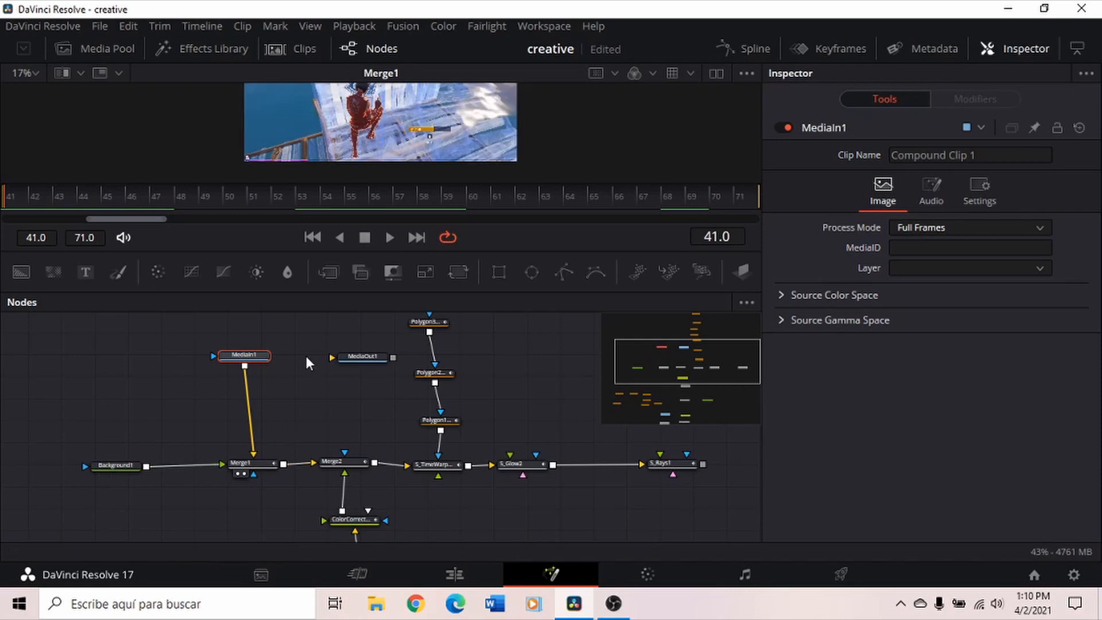
Step: Enlarge the viewer area and set Merge1's Blend keyframe to 1.0 at frame 46
left_click_drag(356, 291, 353, 396)
scroll(333, 443, "down", 5)
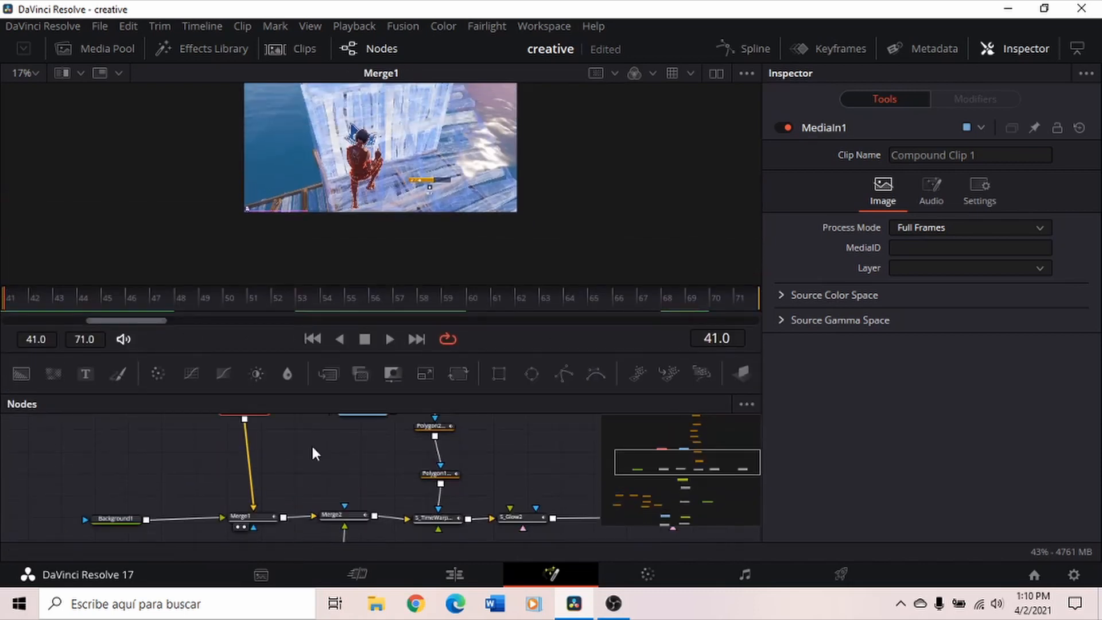
left_click(269, 470)
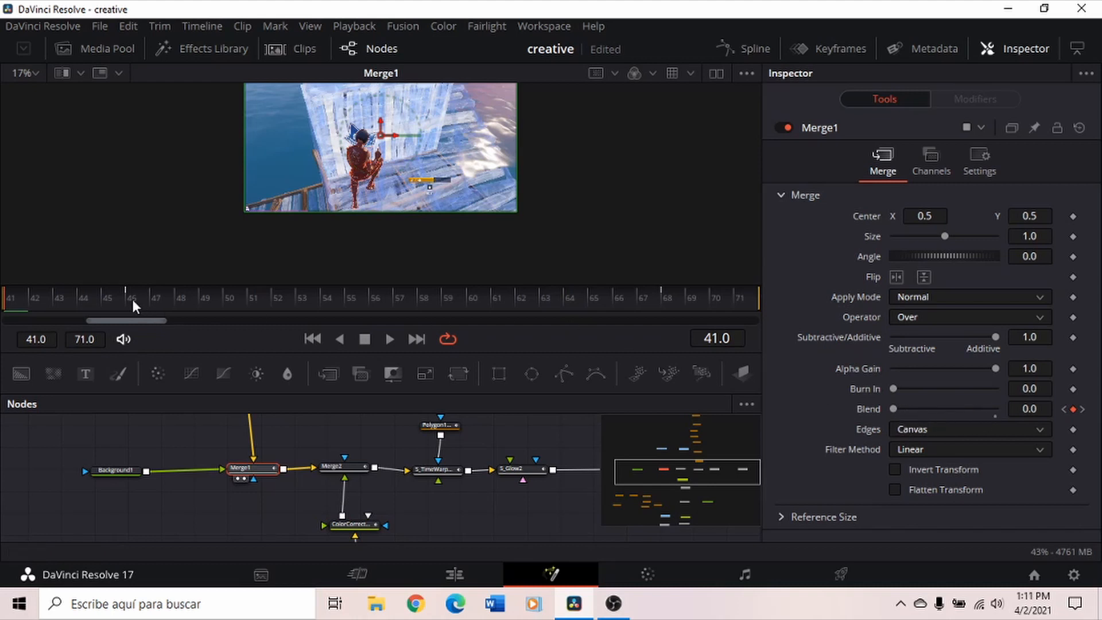
key("space")
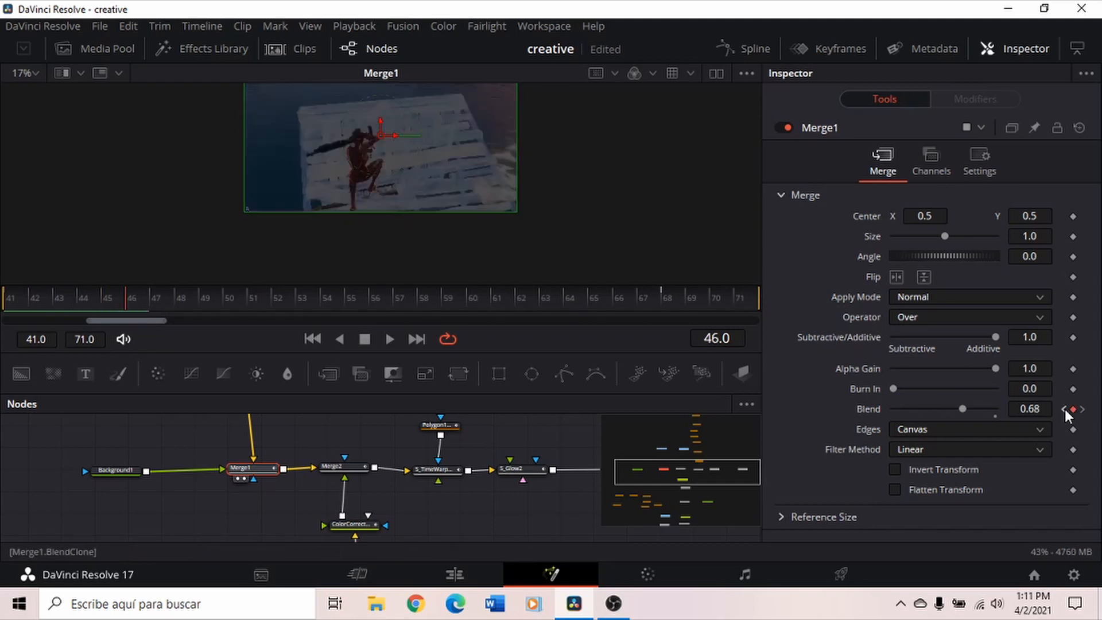
left_click_drag(962, 409, 1026, 425)
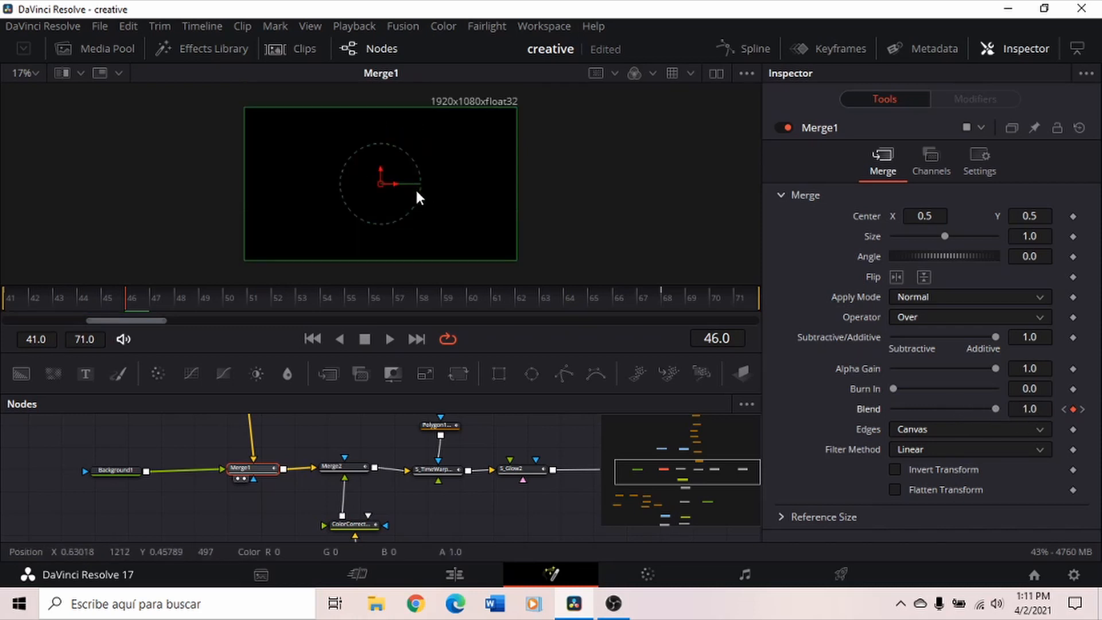
Step: Undo Merge1's last Blend change, then try Blend values of 0.78 and 0.88 at frame 46 and undo both
key("ctrl+z")
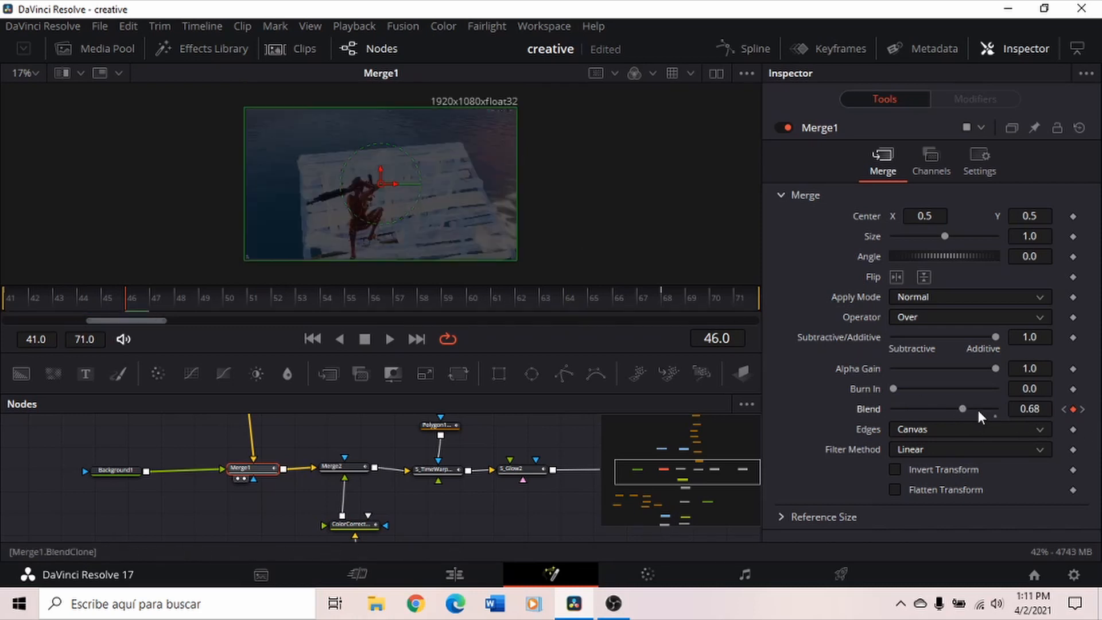
left_click(978, 409)
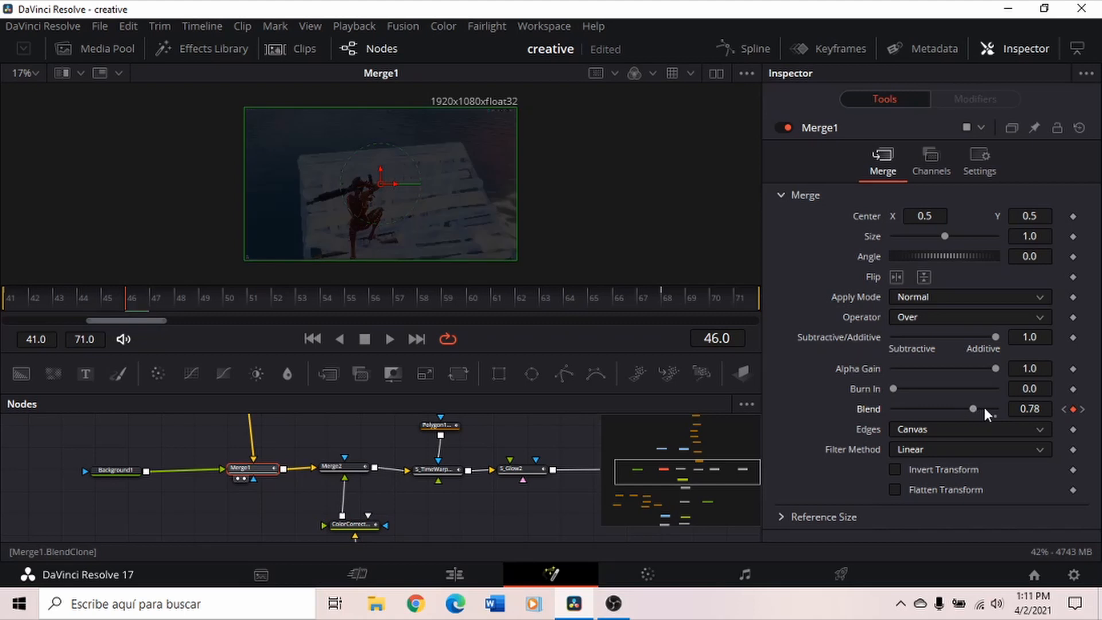
left_click(985, 408)
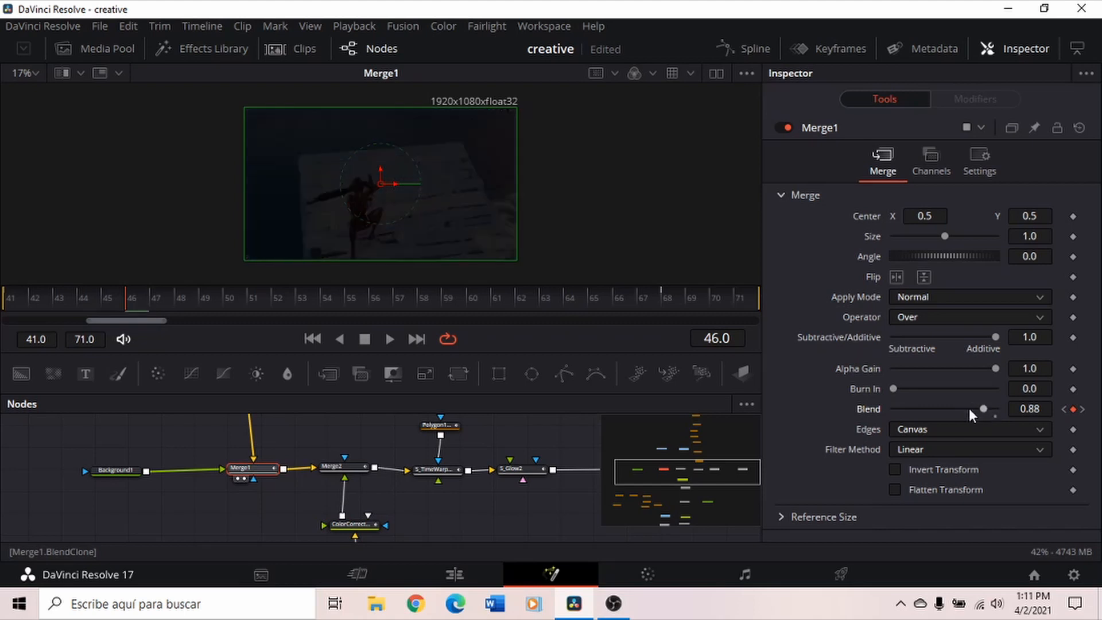
key("ctrl+z")
key("ctrl+z")
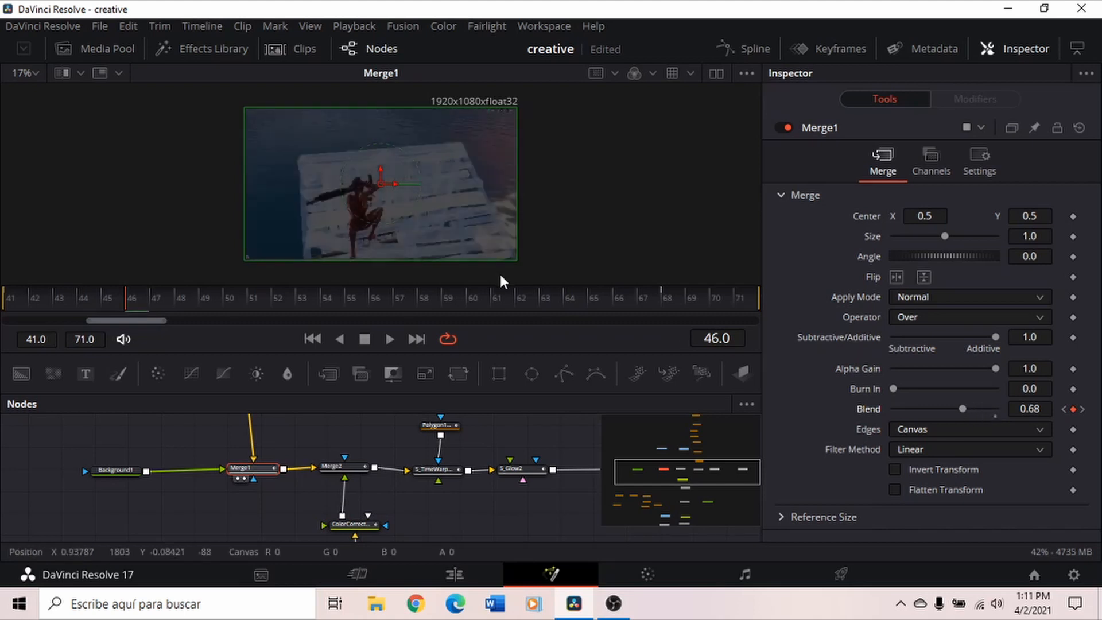
Step: Check Merge1's Blend and output at frames 46, 68 and the final frame 71
left_click(665, 296)
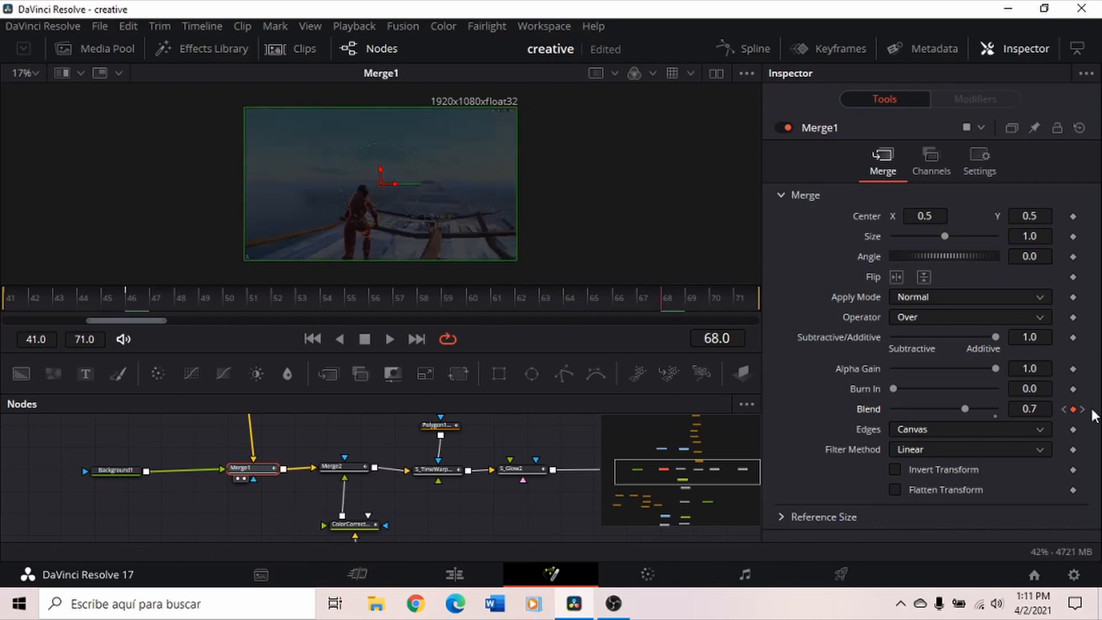
left_click(128, 298)
left_click(662, 303)
left_click(417, 339)
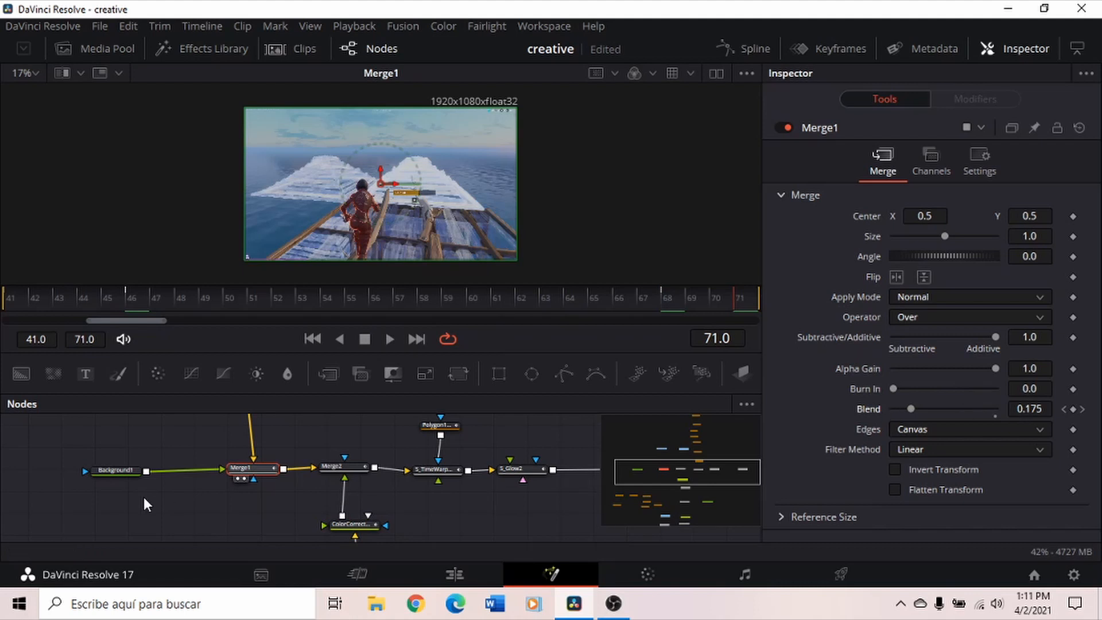
Step: Show Merge2's settings and set its Blend to 0.0 at frame 71
left_click(336, 467)
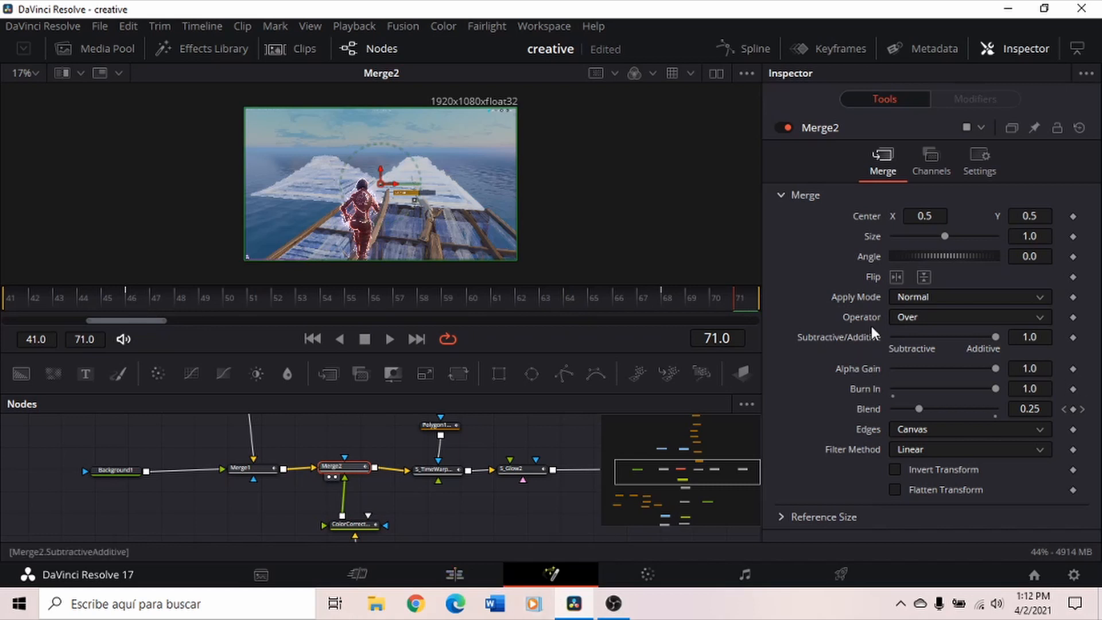
left_click(675, 306)
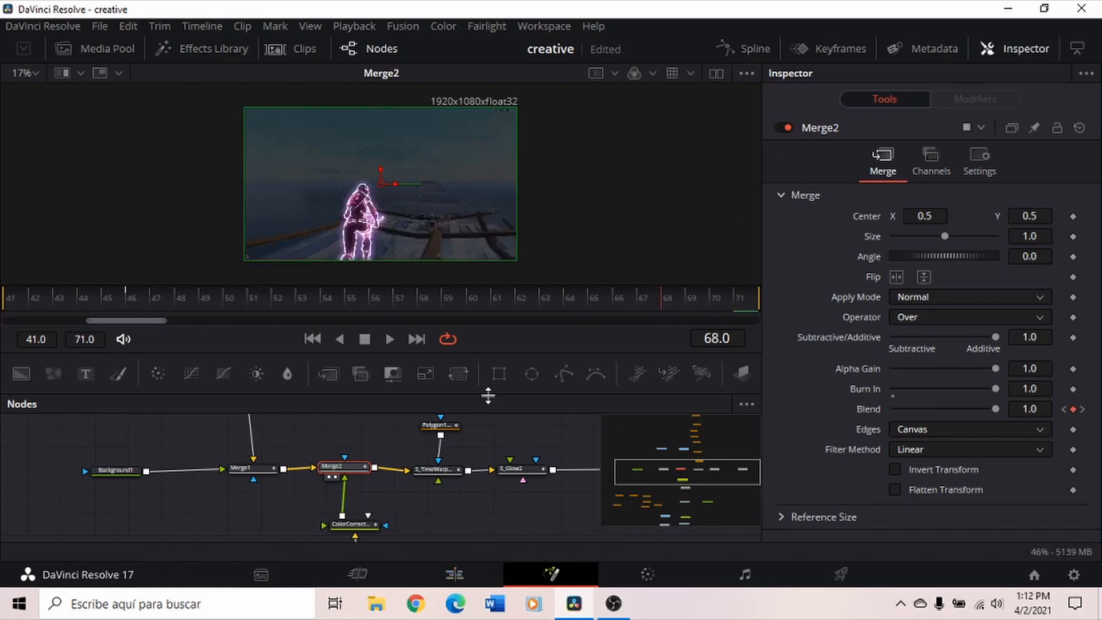
left_click_drag(489, 395, 758, 117)
left_click(838, 49)
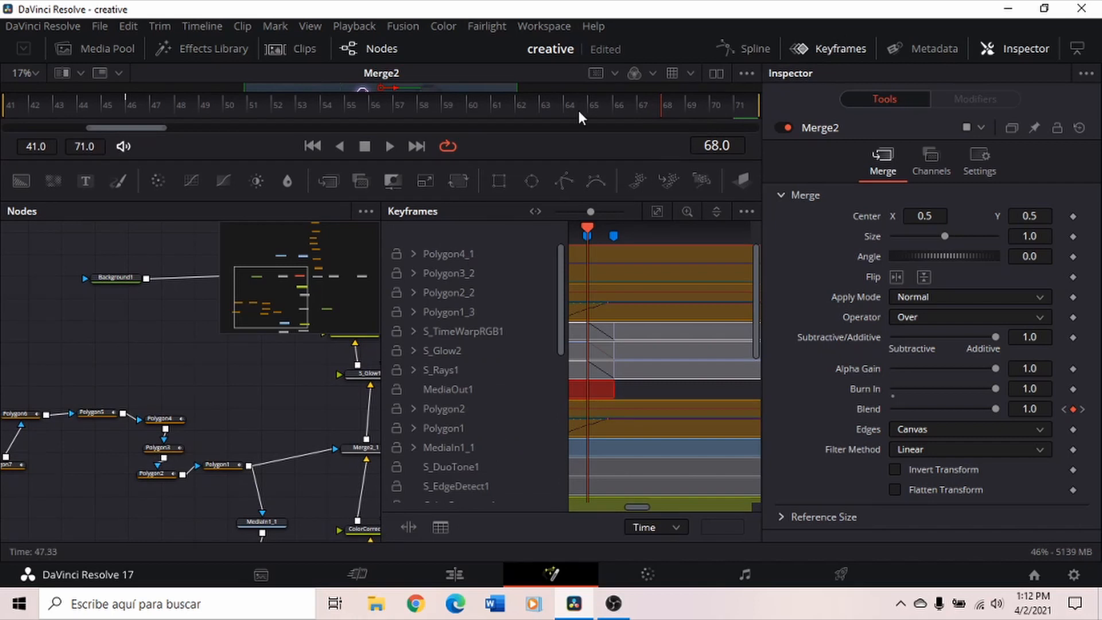
left_click_drag(379, 258, 3, 259)
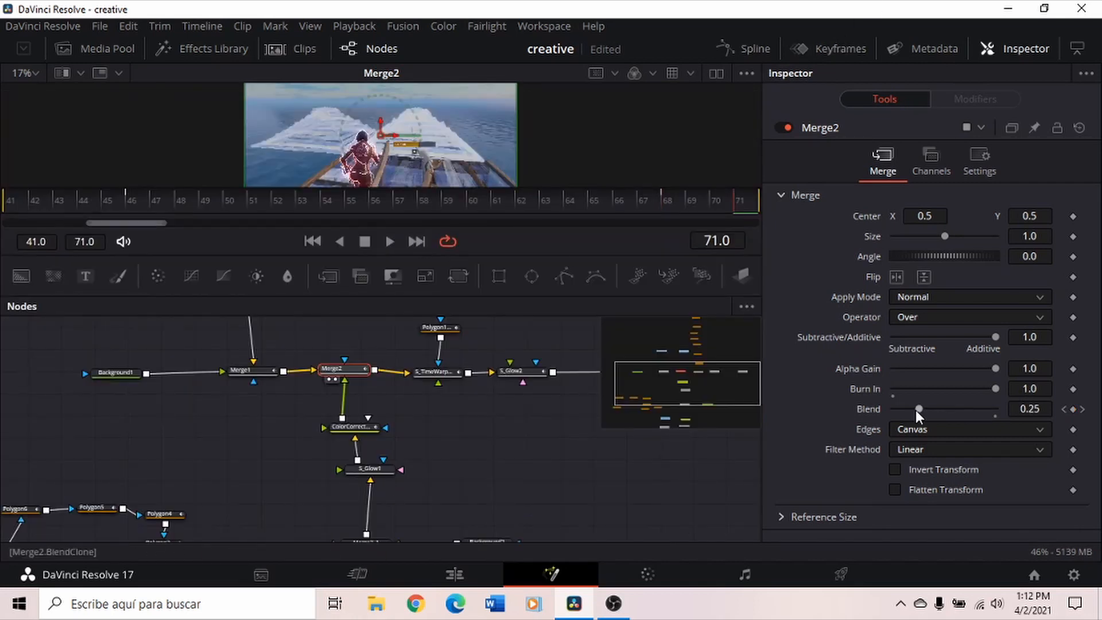
left_click_drag(918, 409, 849, 409)
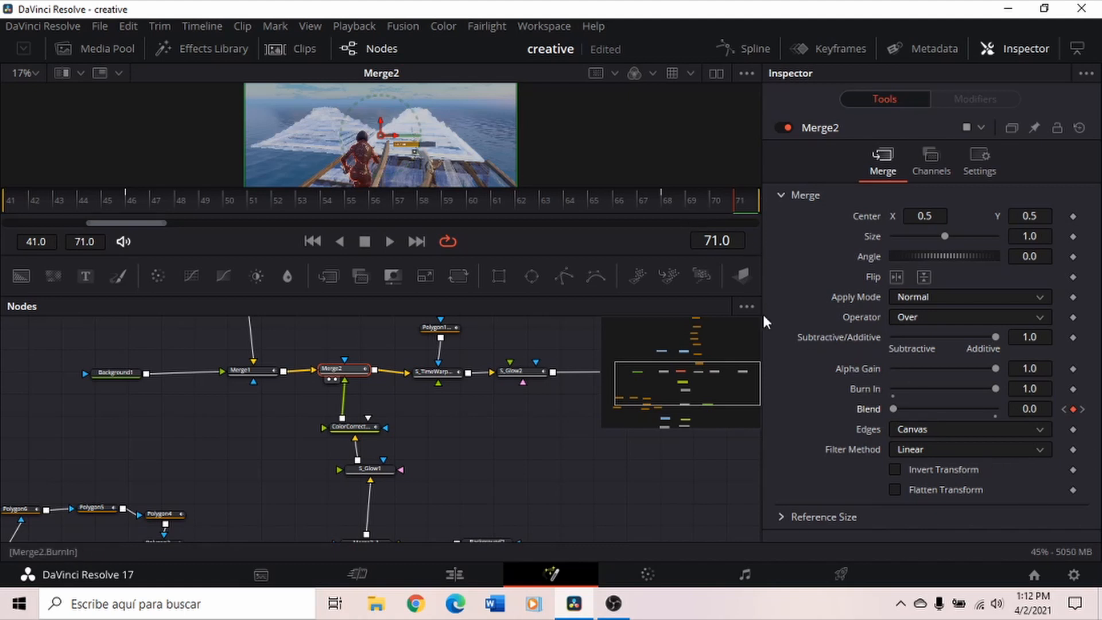
Step: Review Merge2's Blend at frames 68 and 46, then set it to 0.0 at frame 41
left_click(679, 208)
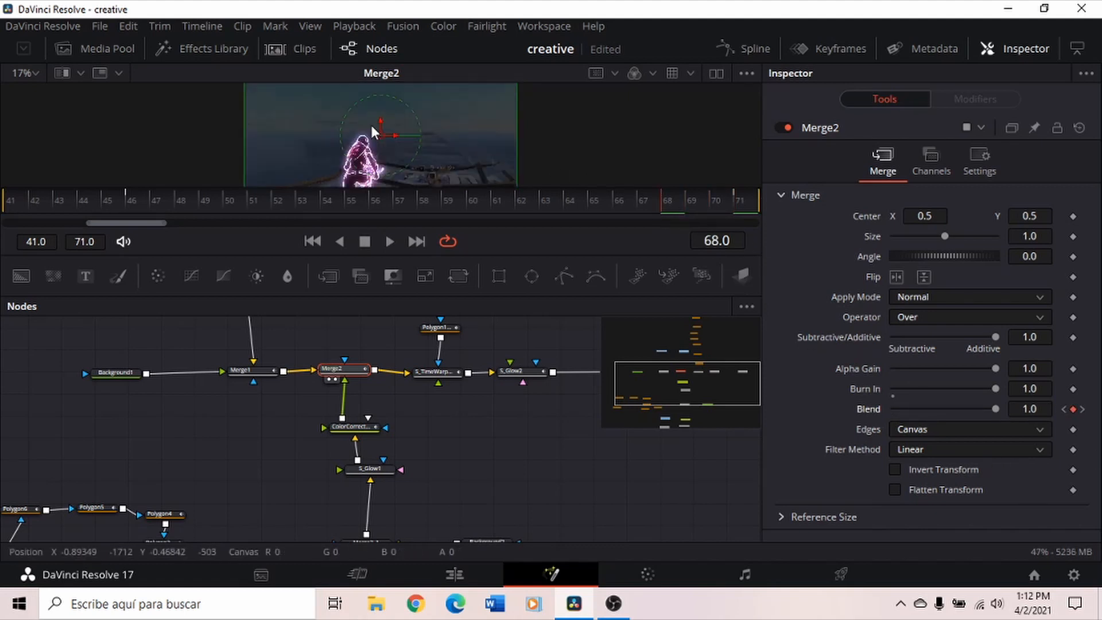
left_click(129, 198)
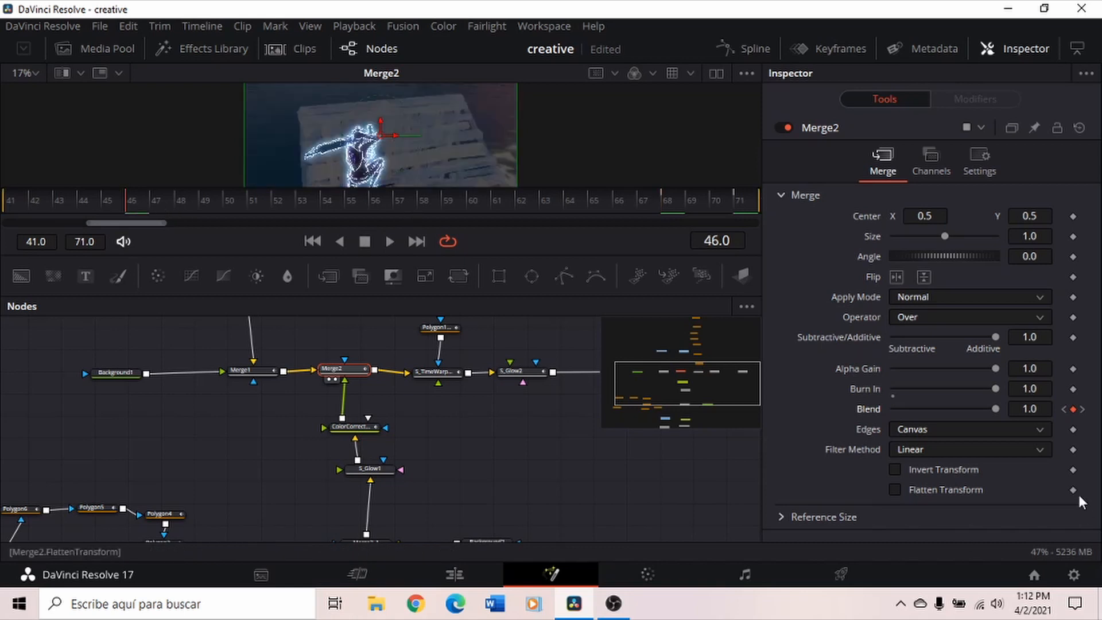
key("Left")
key("Left")
key("Left")
key("Left")
key("Left")
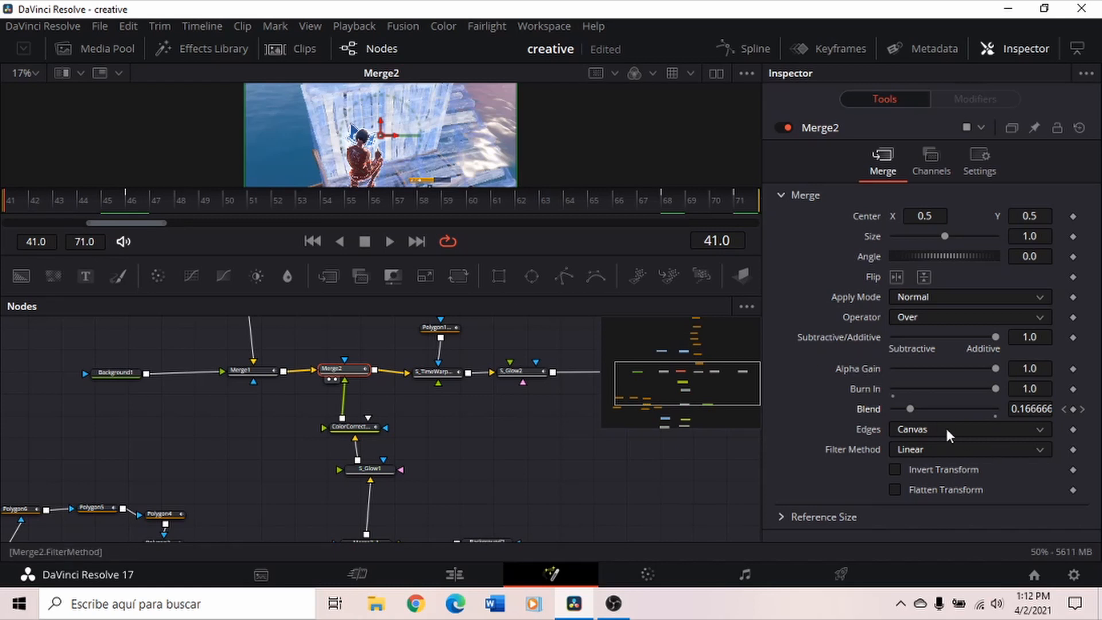
left_click_drag(909, 408, 853, 406)
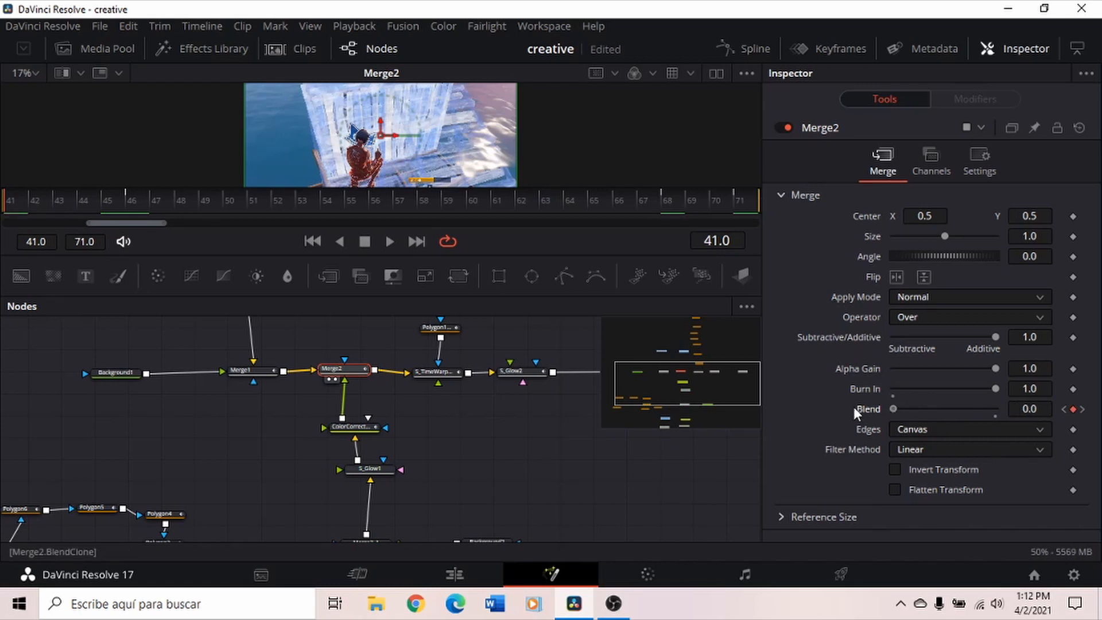
Step: Check Merge2's output at frames 46, 71 and 55, resizing the viewer and node areas as needed
left_click_drag(383, 293, 229, 398)
left_click(129, 305)
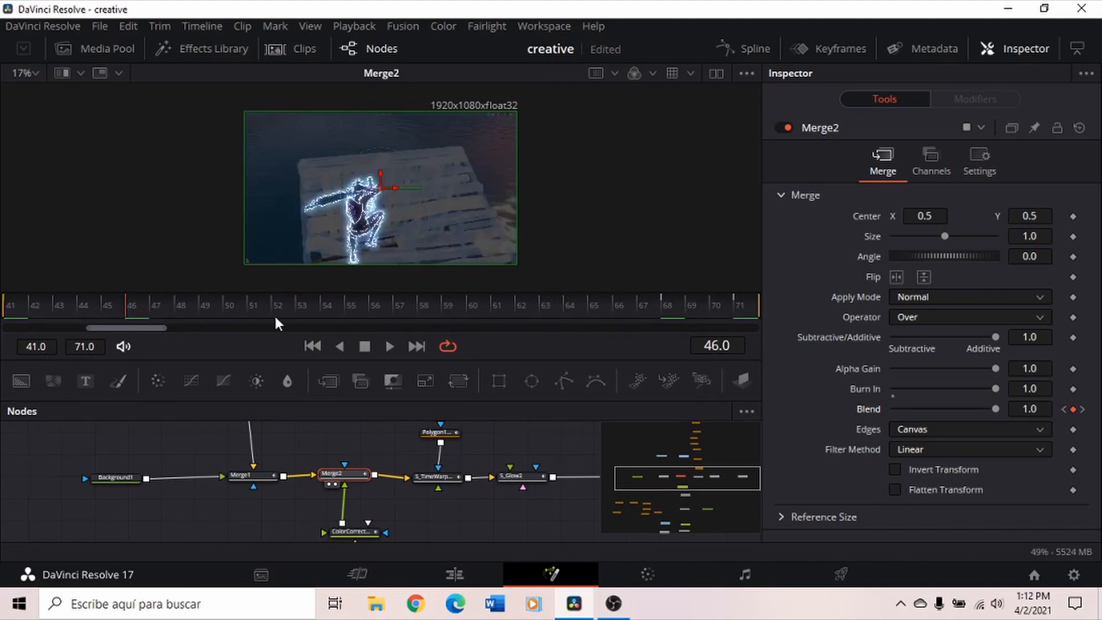
left_click(740, 306)
scroll(335, 487, "down", 2)
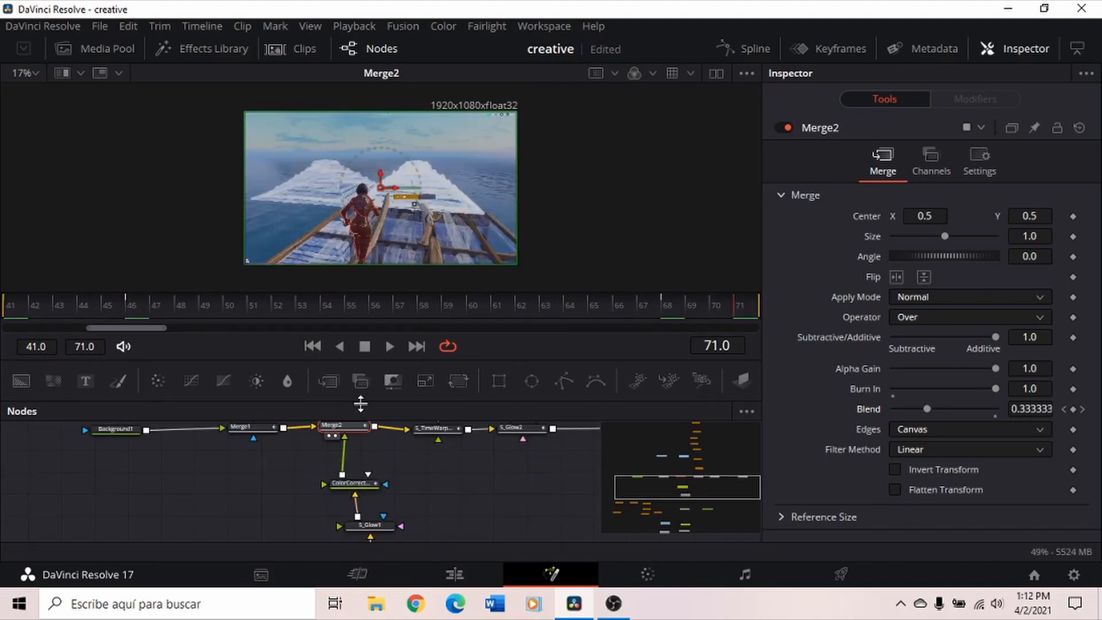
left_click_drag(345, 402, 349, 287)
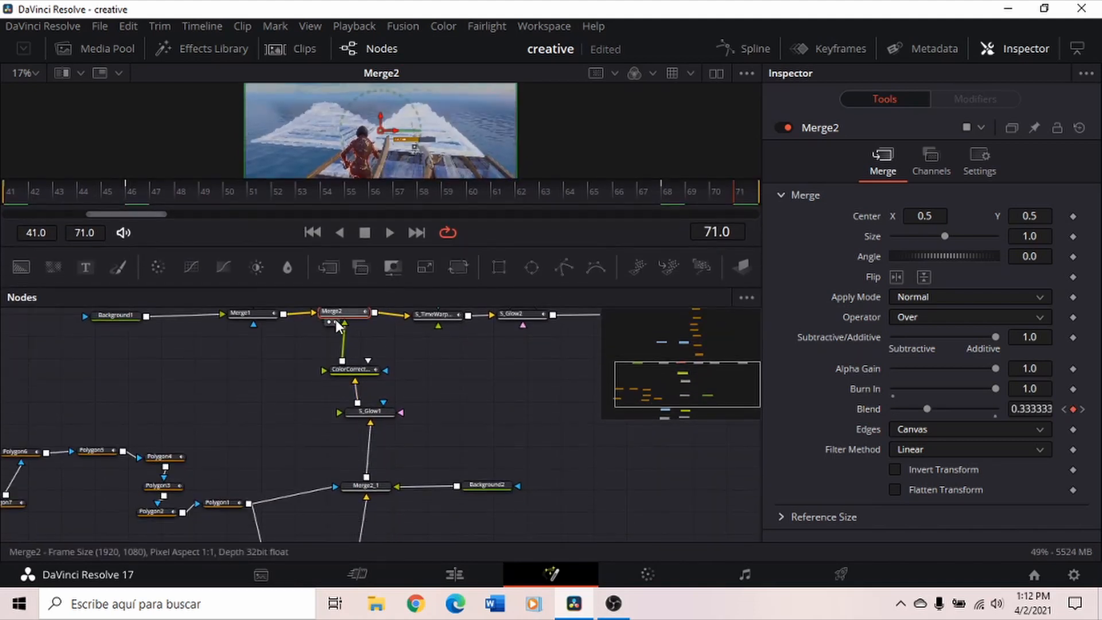
left_click(344, 193)
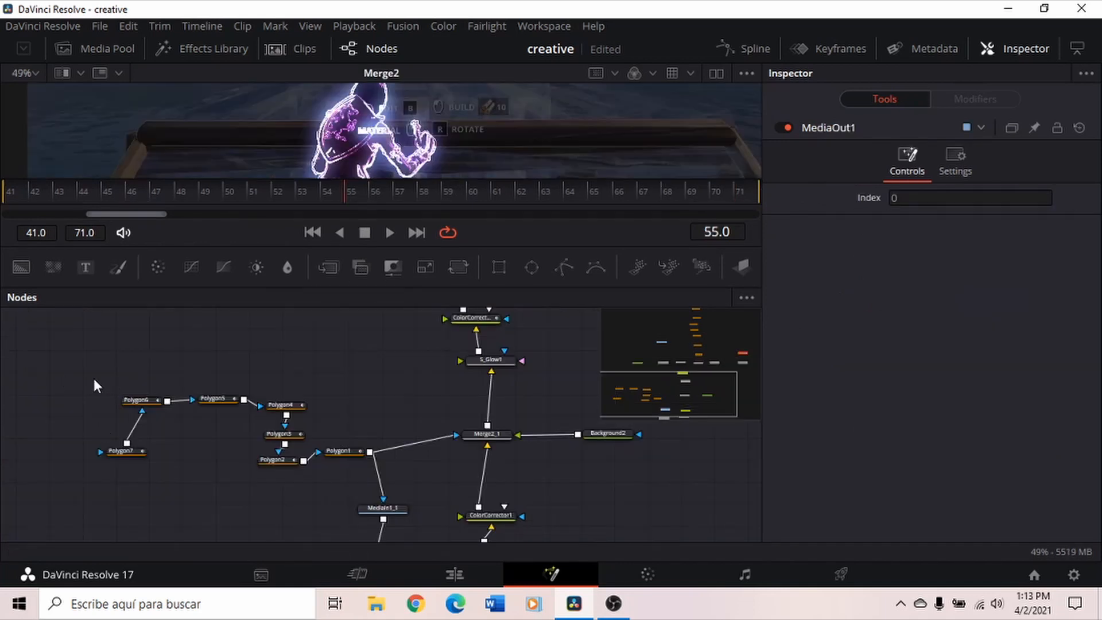
Step: Examine the Polygon1 to Polygon7 mask chain and the MediaIn1_1 node it masks
left_click_drag(93, 376, 364, 477)
scroll(364, 477, "down", 2)
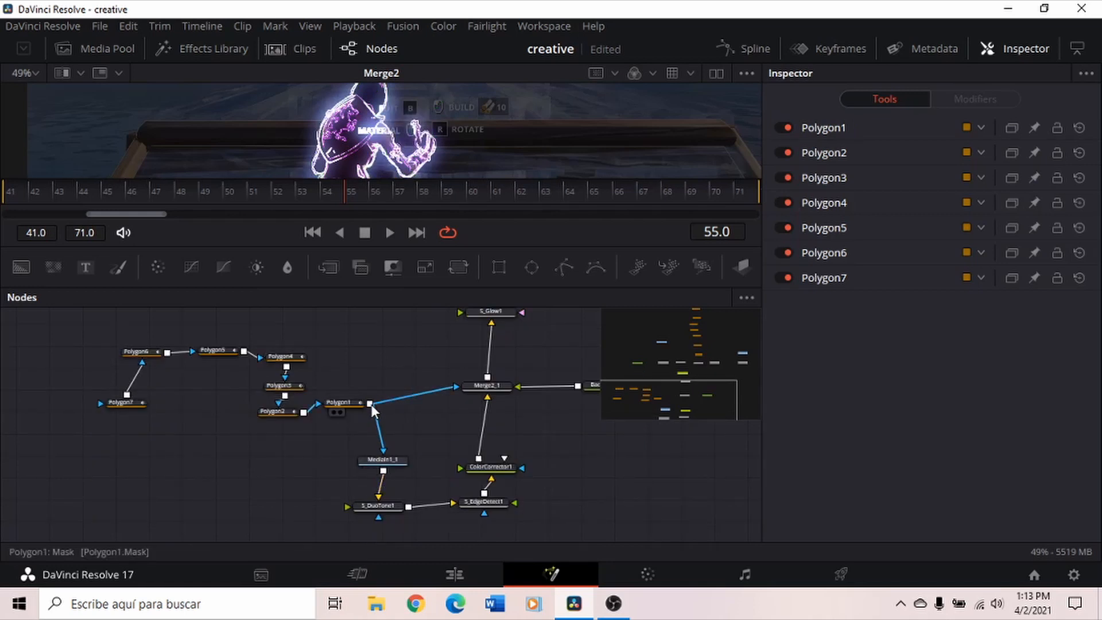
left_click(393, 460)
scroll(387, 457, "up", 4)
scroll(279, 371, "up", 8)
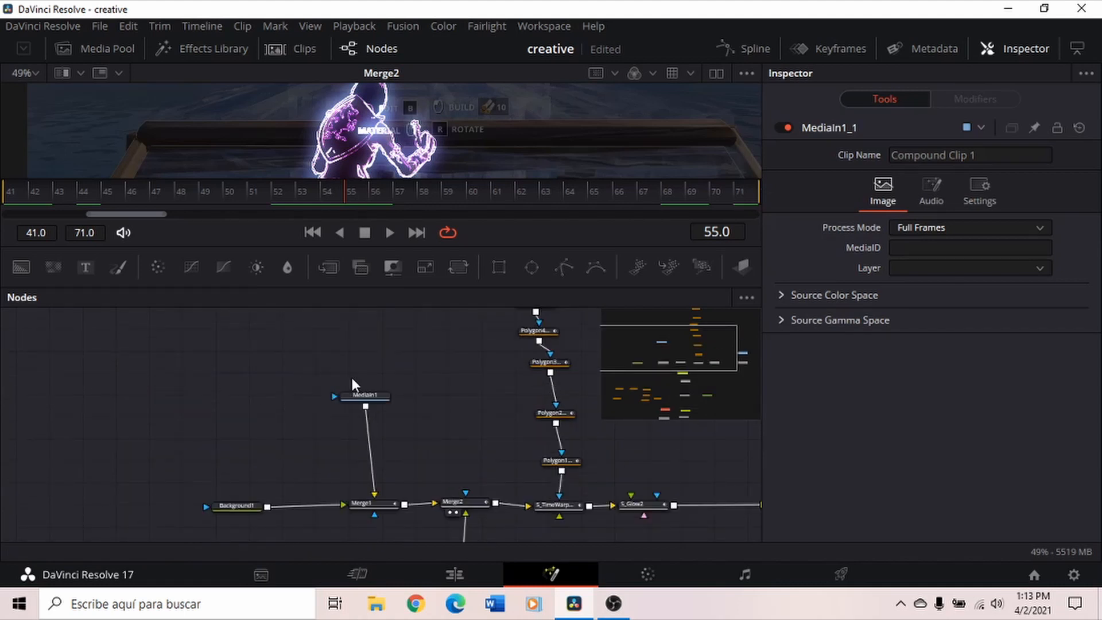
Step: Replace MediaIn1_1 with a pasted copy of MediaIn1, masked by Polygon1 and connected to S_DuoTone1's source input
left_click(367, 396)
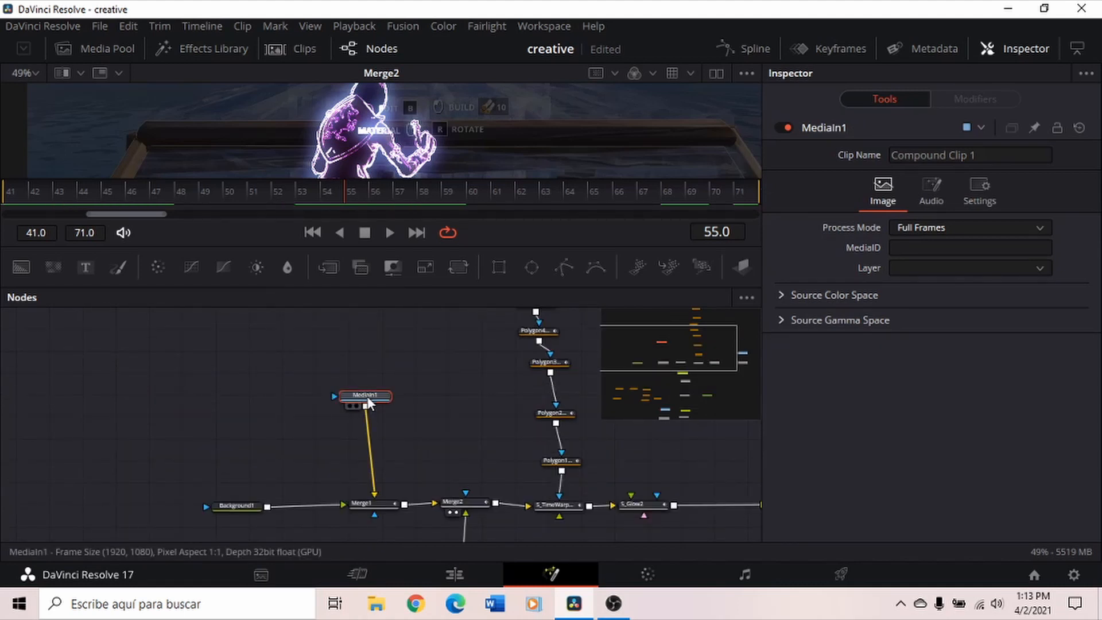
scroll(356, 405, "down", 14)
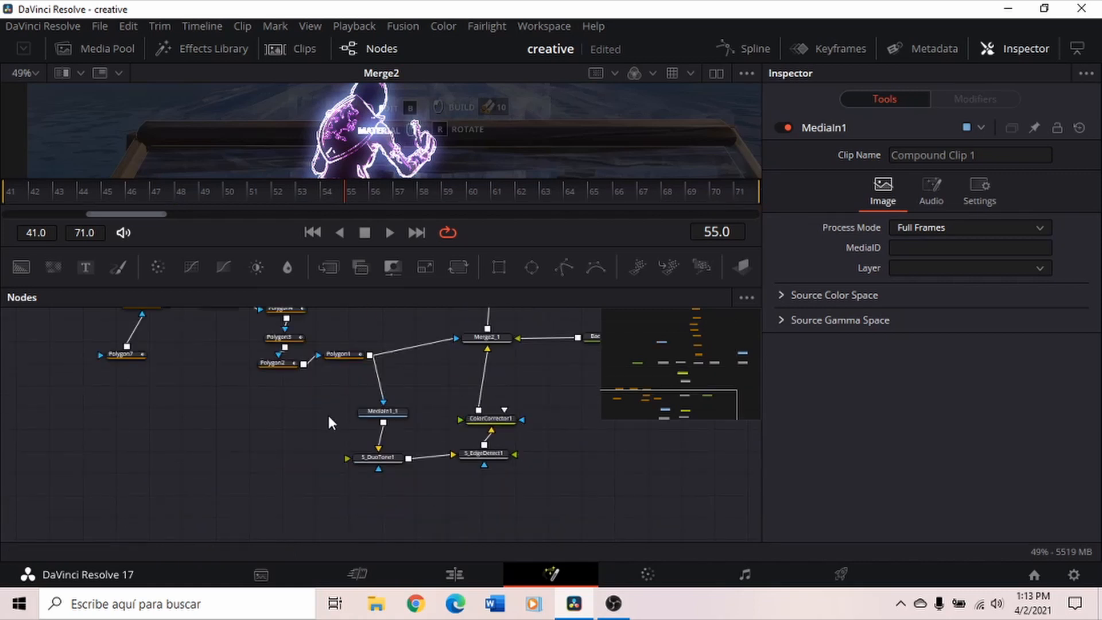
key("ctrl+v")
mouse_move(329, 416)
left_mouse_down()
mouse_move(329, 441)
mouse_move(327, 430)
mouse_move(396, 428)
mouse_move(395, 414)
mouse_move(225, 448)
left_mouse_up()
key("Delete")
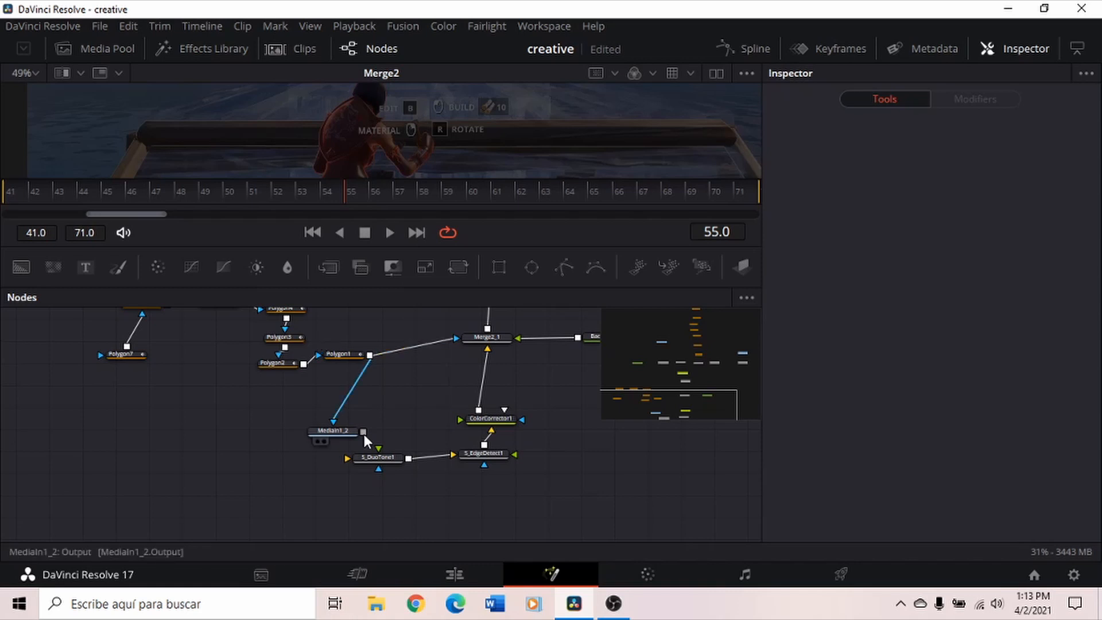
left_click_drag(363, 431, 360, 459)
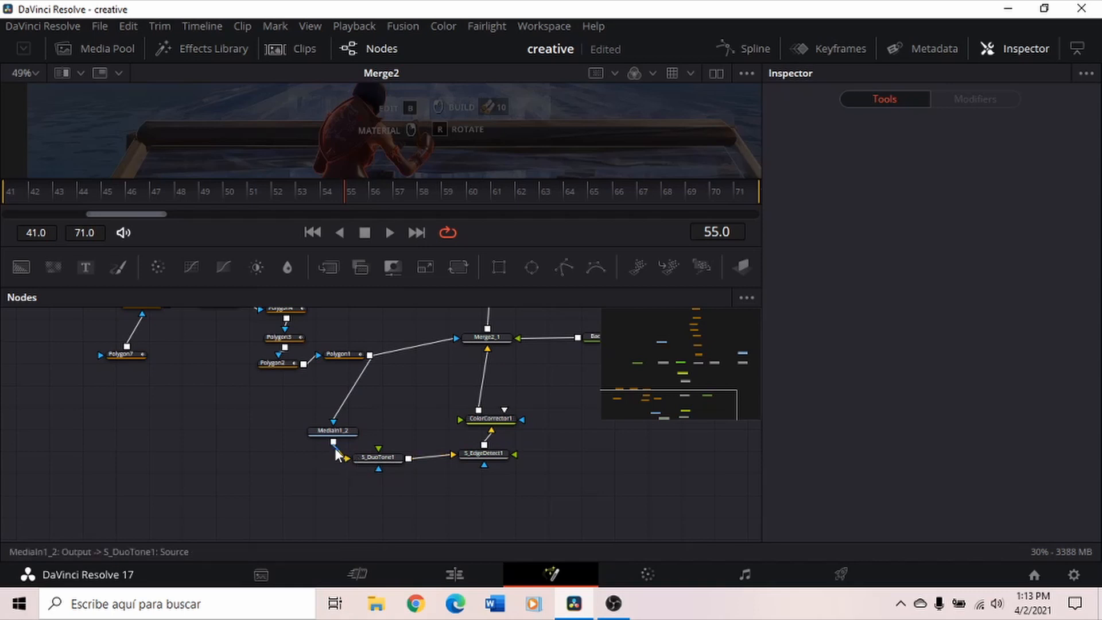
Step: Add an unconnected Polygon mask node above the existing polygon chain and enlarge the viewer for drawing
scroll(436, 431, "up", 6)
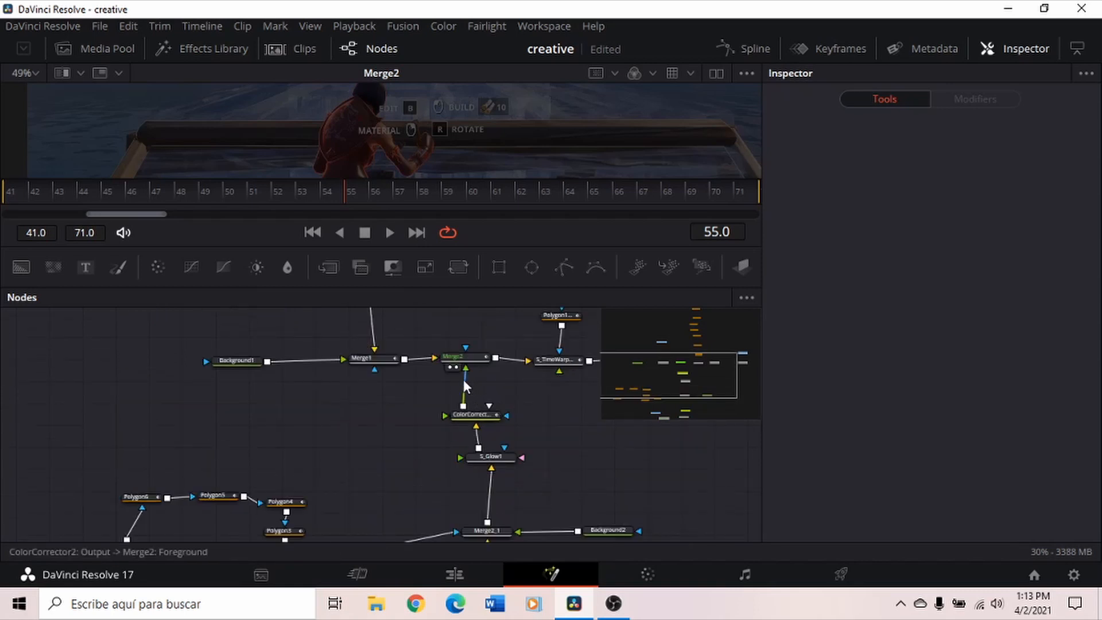
scroll(346, 155, "up", 3)
scroll(416, 164, "down", 7)
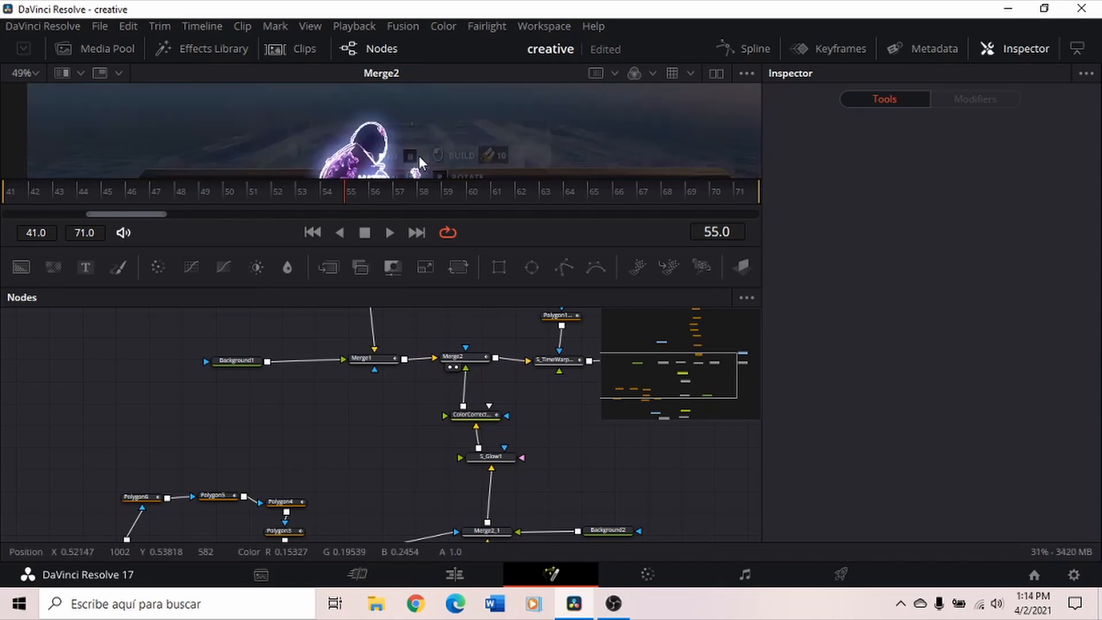
scroll(312, 461, "down", 3)
left_click(388, 464)
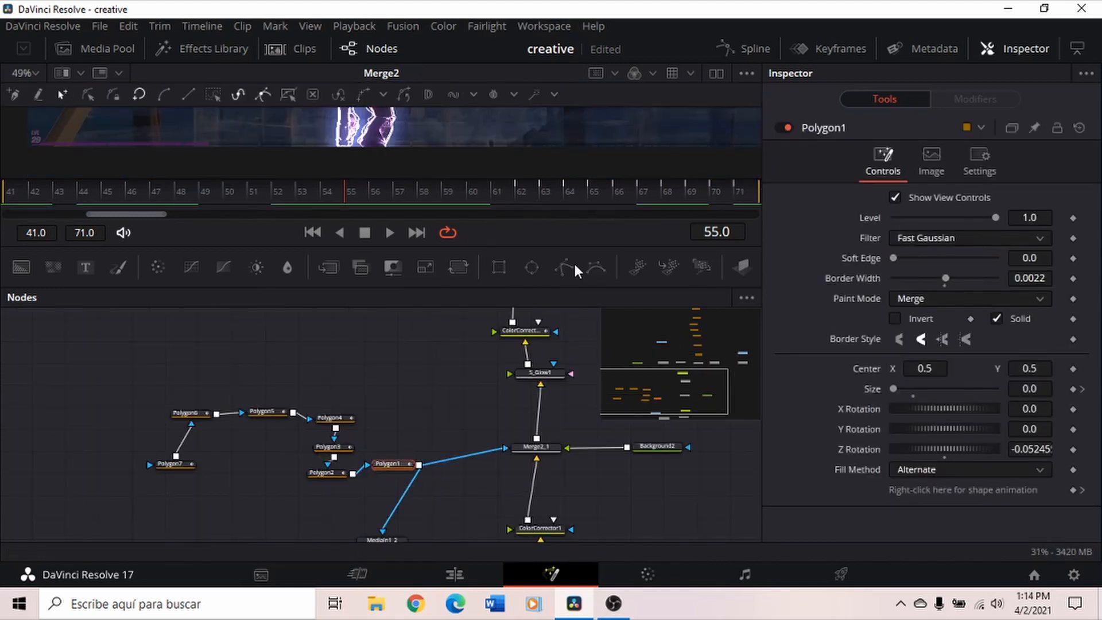
left_click_drag(557, 262, 421, 370)
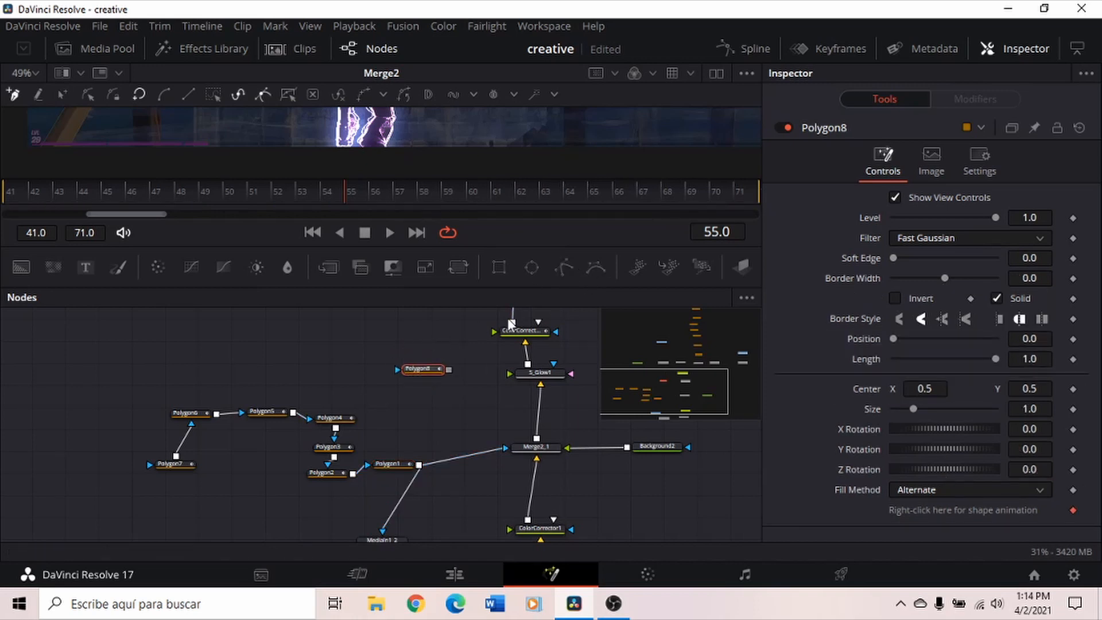
left_click_drag(488, 288, 480, 437)
scroll(511, 162, "up", 3)
Step: Draw a closed, irregular Polygon8 mask shape beside the glowing character at frame 55
left_click(537, 284)
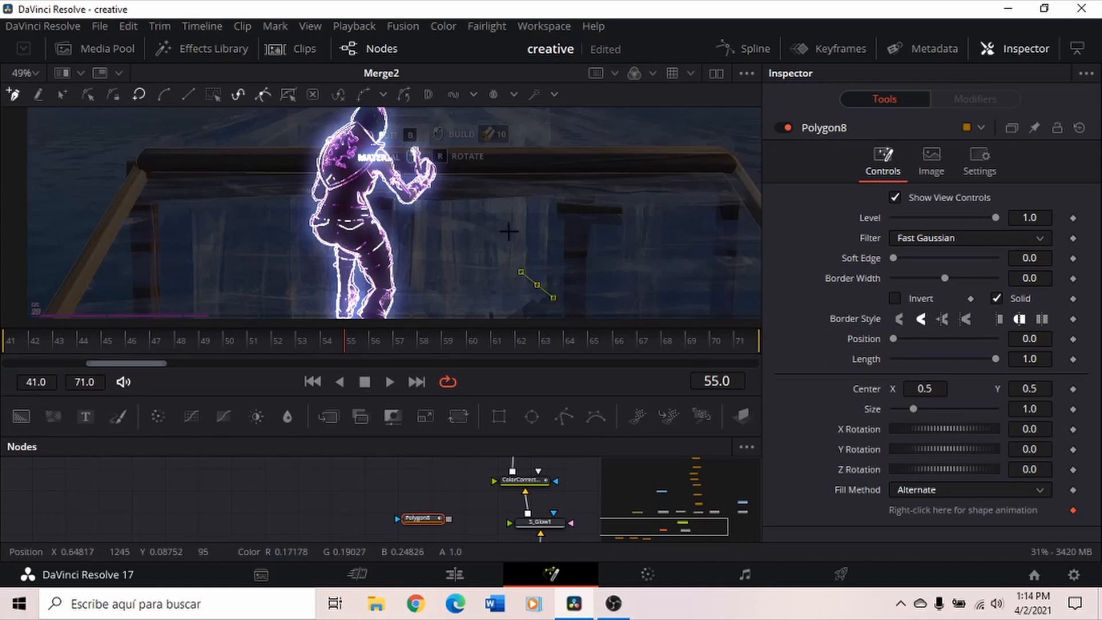
left_click(509, 232)
left_click(524, 196)
left_click(572, 214)
left_click(656, 238)
left_click(620, 249)
left_click(570, 250)
left_click(557, 233)
left_click(554, 258)
left_click(585, 281)
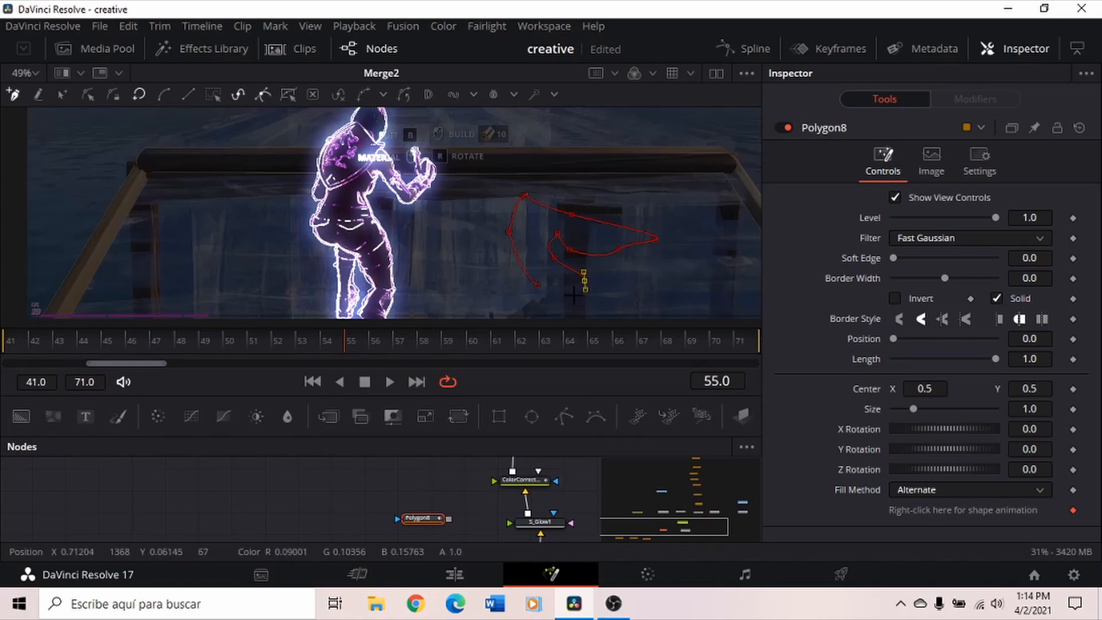
left_click(573, 296)
left_click(537, 284)
Step: Remove the Polygon1 to Polygon7 mask chain and connect Polygon8 as the mask for MediaIn1_2 and Merge2_1
left_click_drag(492, 437, 460, 212)
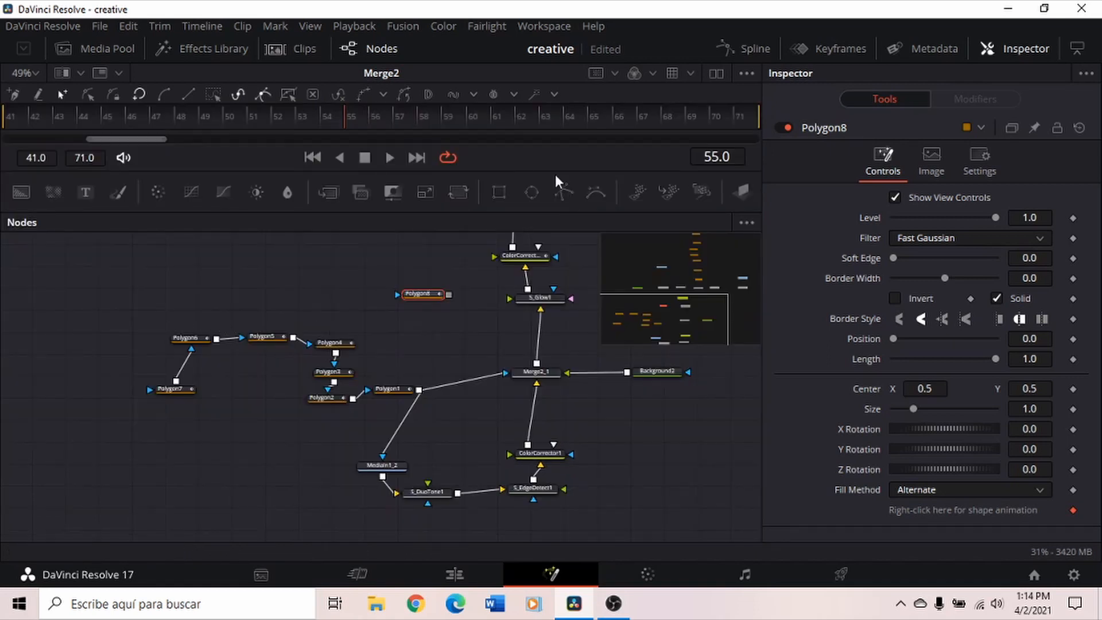
left_click_drag(533, 208, 402, 365)
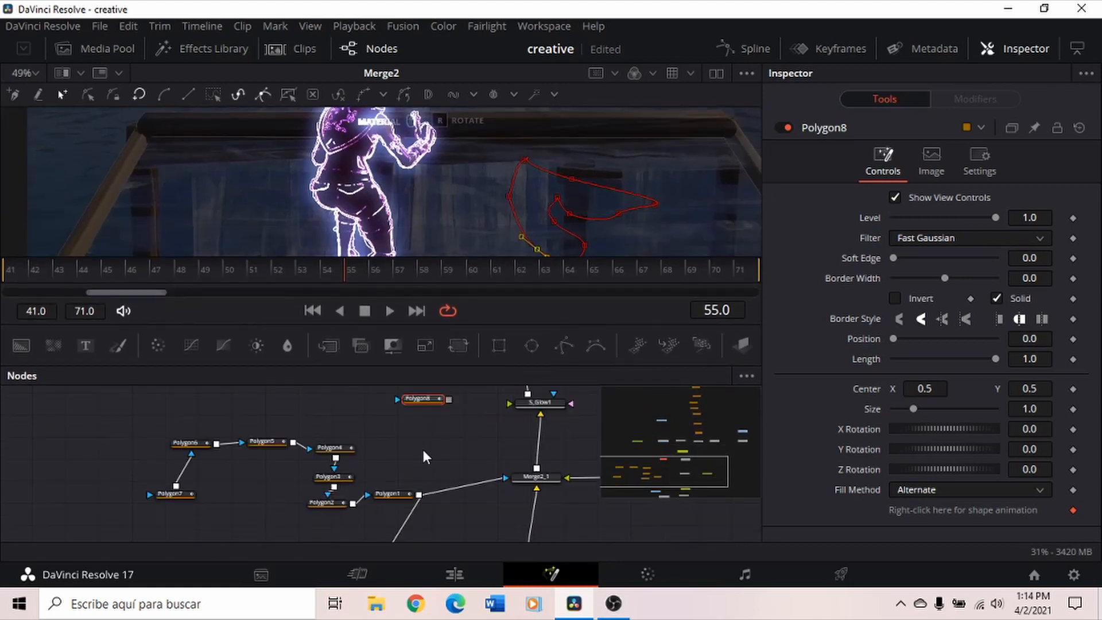
left_click(399, 495)
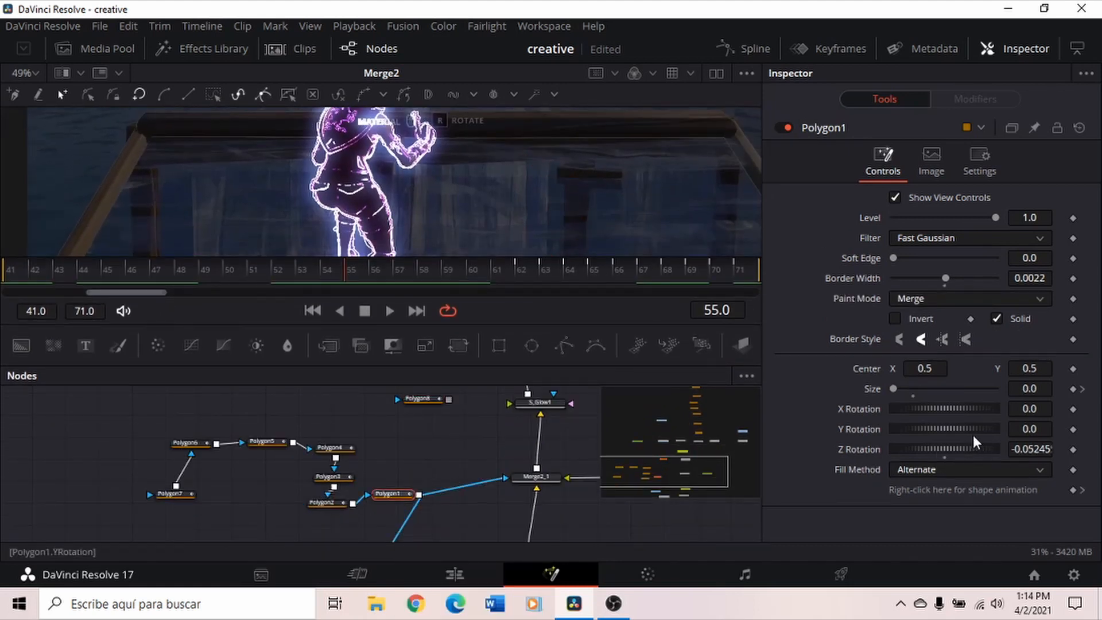
left_click(1082, 389)
left_click_drag(126, 434, 394, 508)
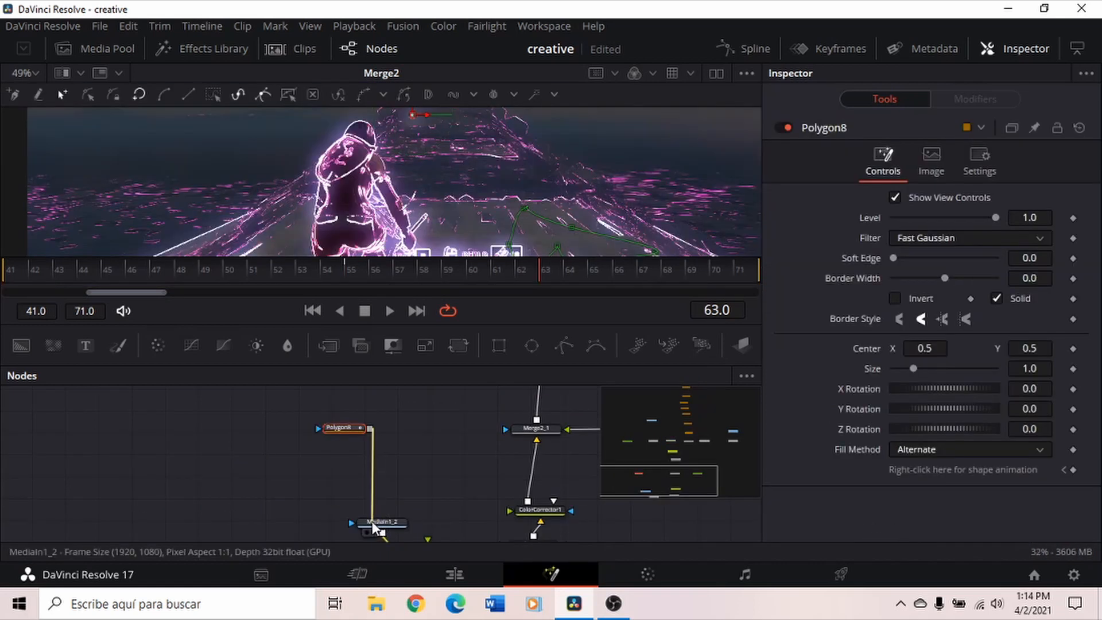
left_click_drag(372, 525, 373, 523)
left_click_drag(343, 438, 514, 429)
scroll(571, 232, "down", 3)
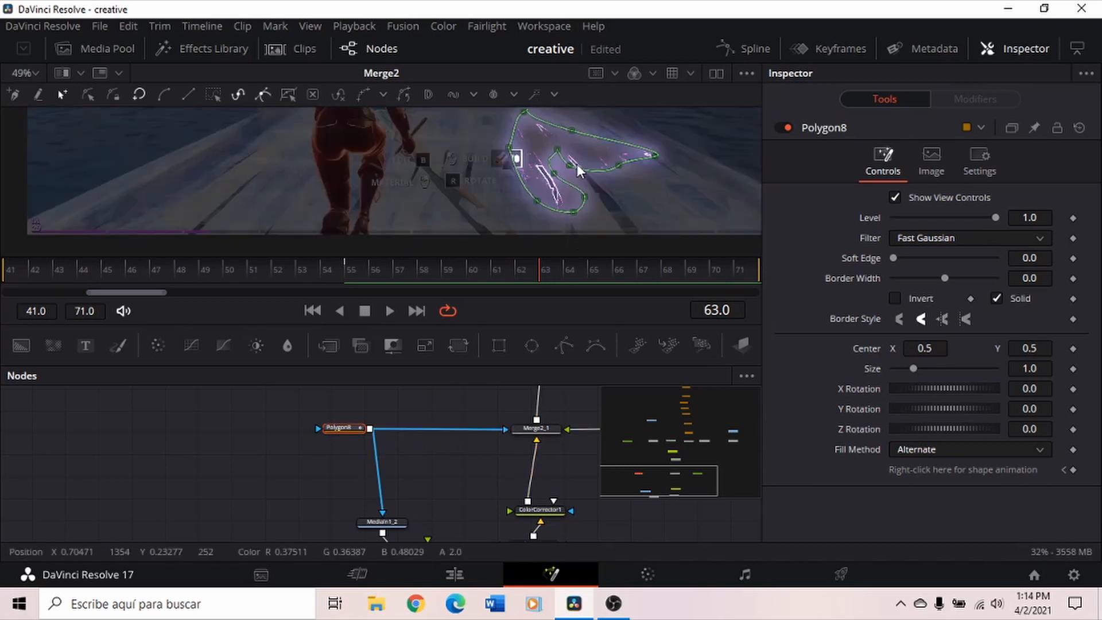
Step: Keyframe Polygon8's Size at 1.0 on frame 63 and 0.0 on frame 62
left_click(1073, 370)
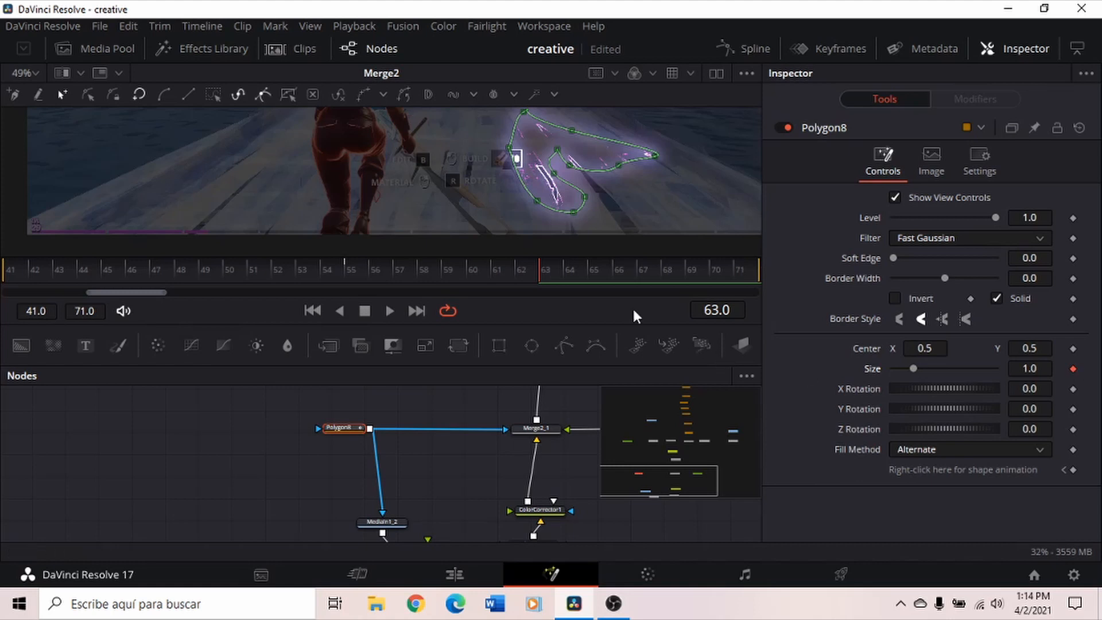
left_click(515, 265)
scroll(277, 177, "up", 3)
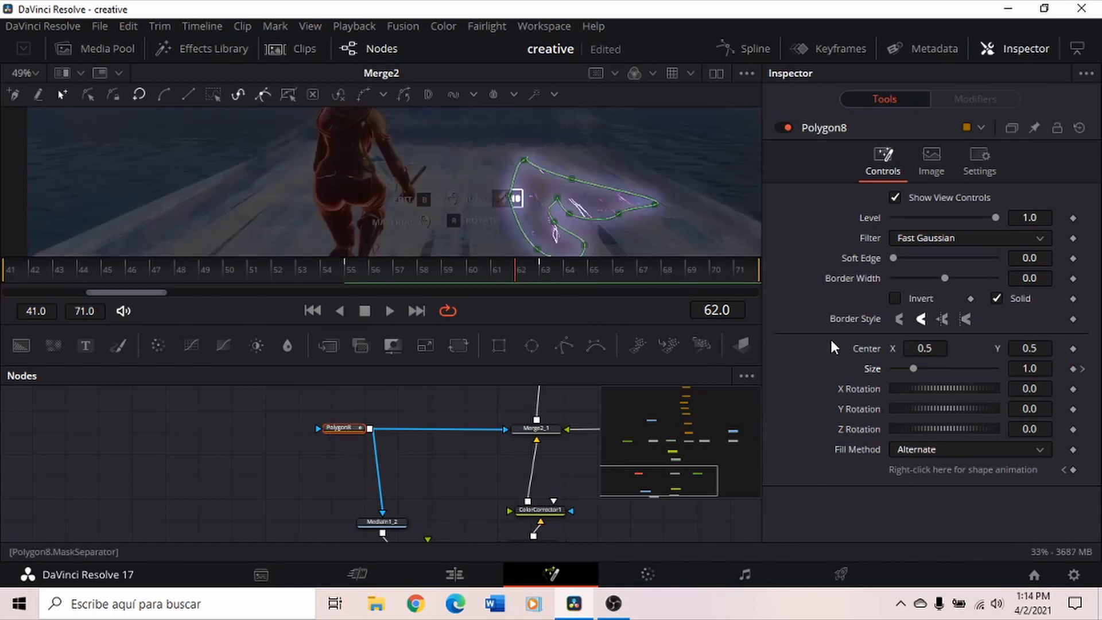
left_click(539, 263)
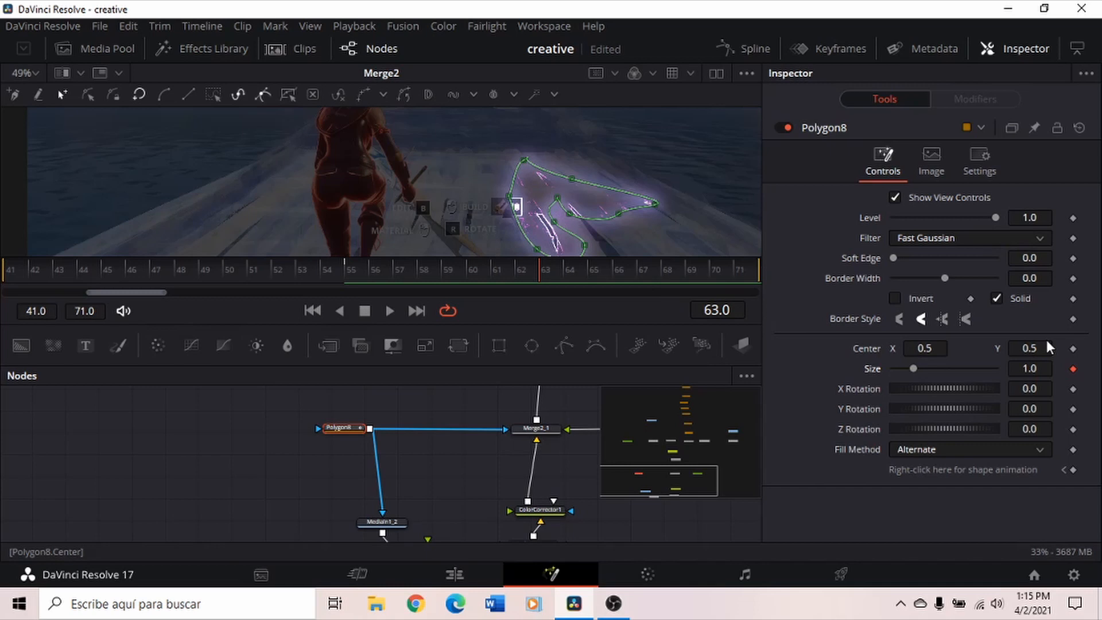
key("Left")
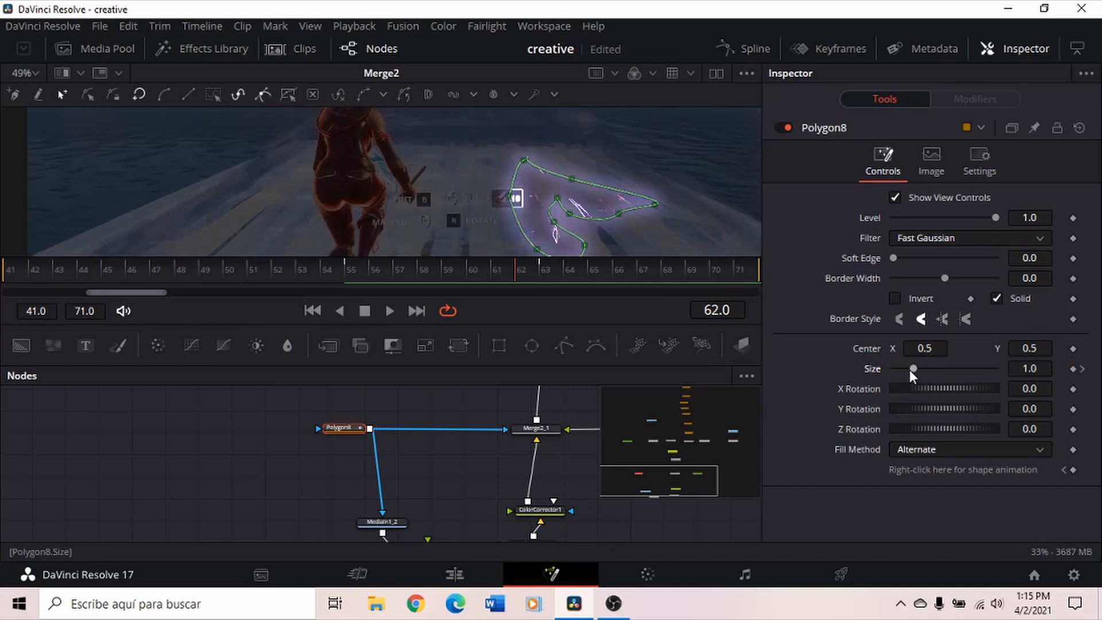
left_click_drag(910, 370, 867, 363)
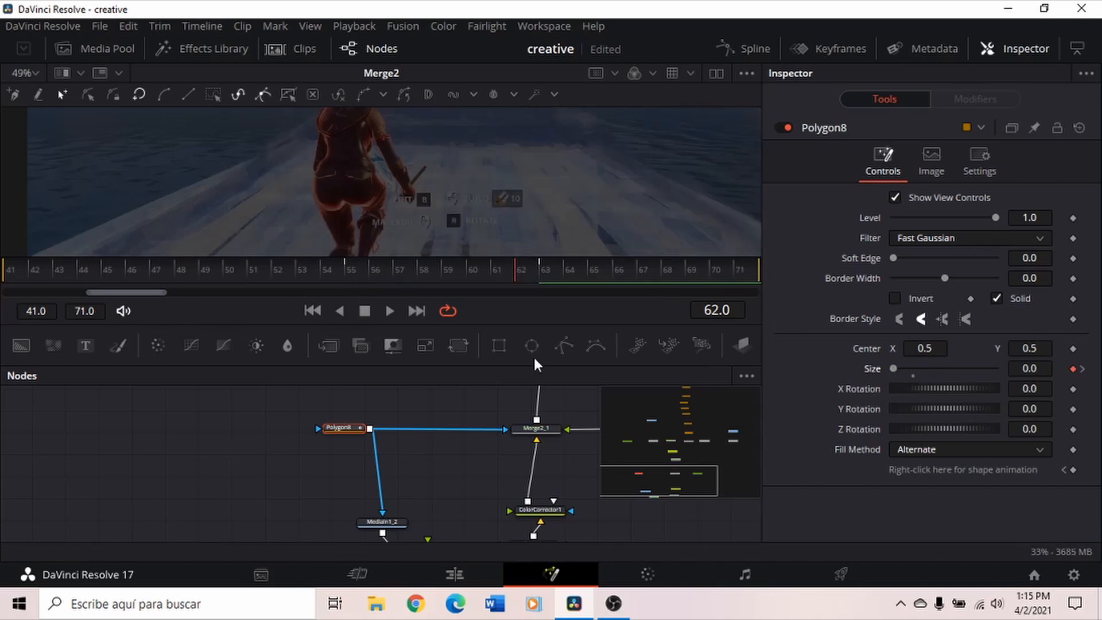
Step: Add a new polygon mask feeding Polygon8 and draw a closed, pointed oval across the character's hips and hand at frame 62
left_click_drag(565, 345, 316, 428)
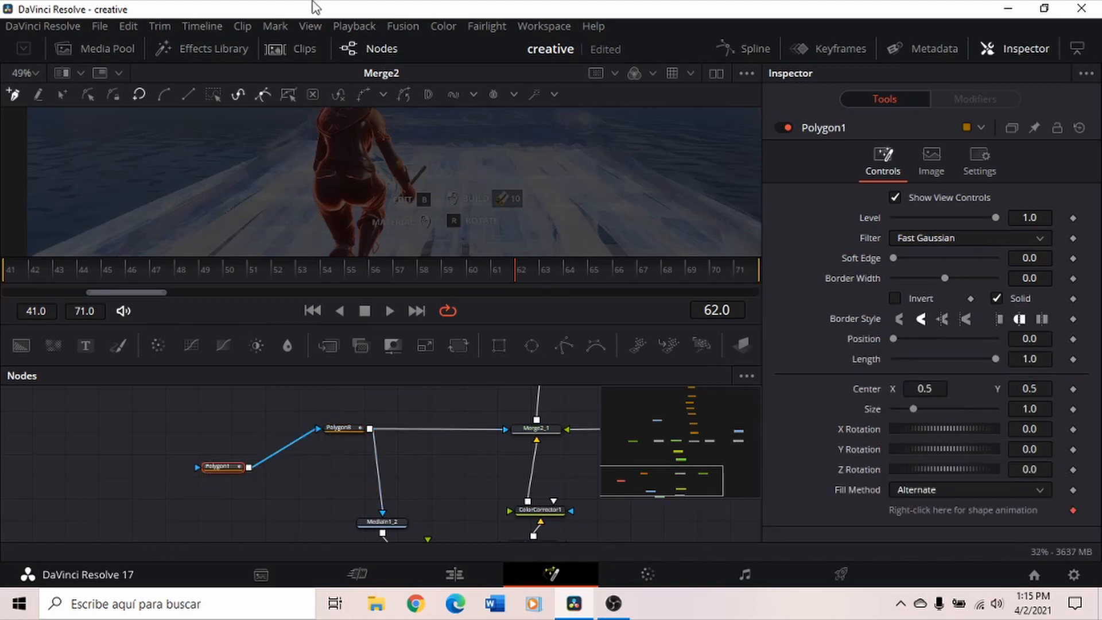
left_click_drag(329, 171, 343, 154)
left_click_drag(401, 144, 463, 155)
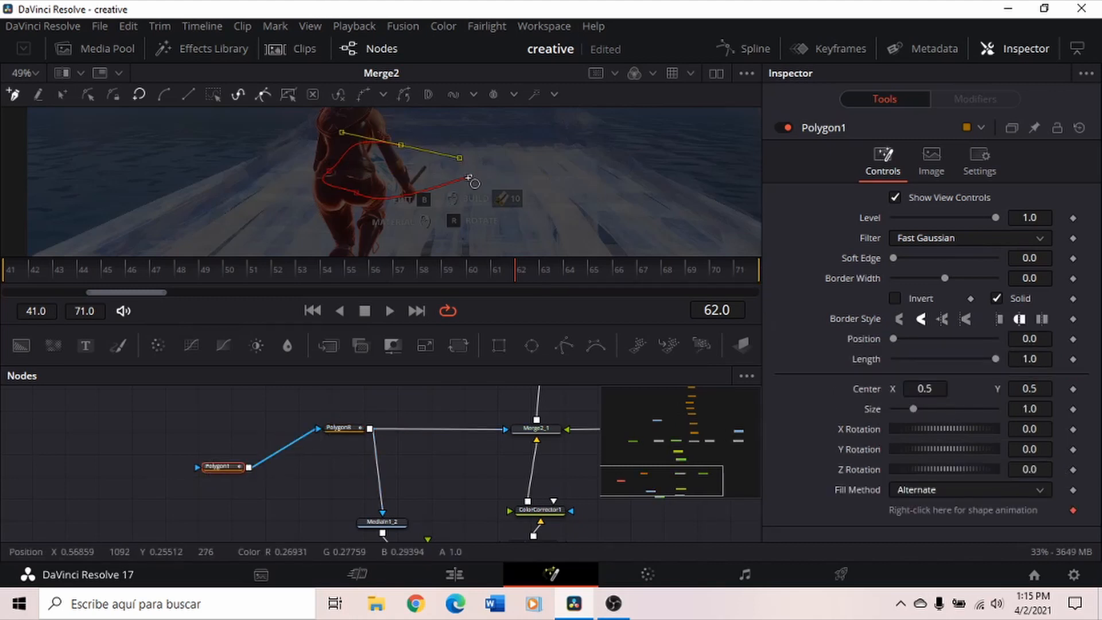
left_click(468, 177)
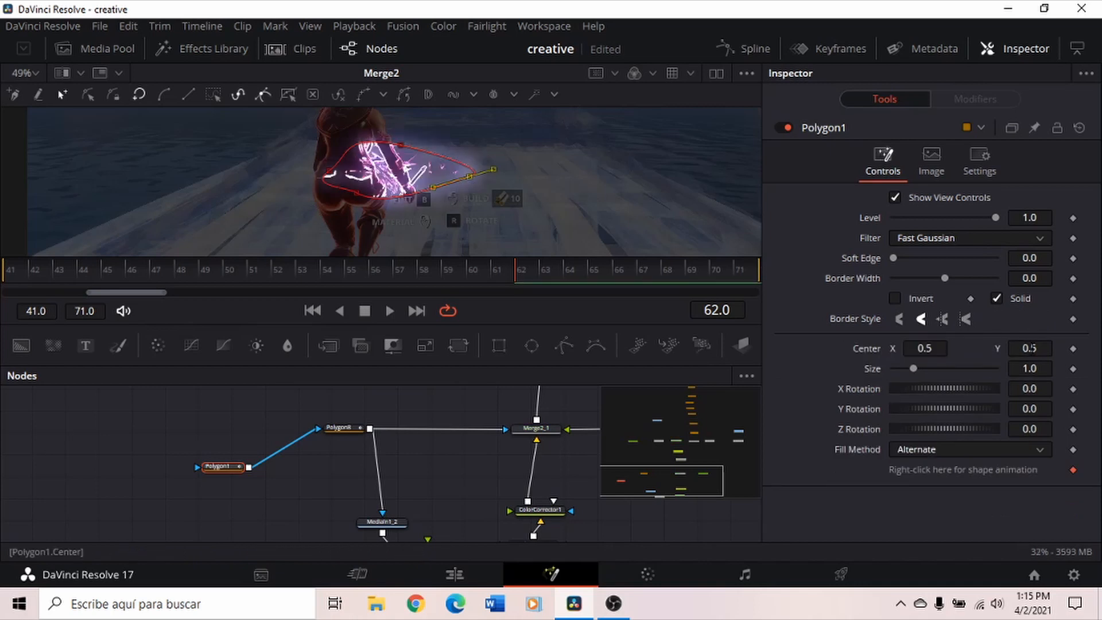
Step: Keyframe the new oval mask's Size at 1.0 on frame 62, shrink it to nothing on frame 63, and compare the neighbouring frames
left_click(1073, 368)
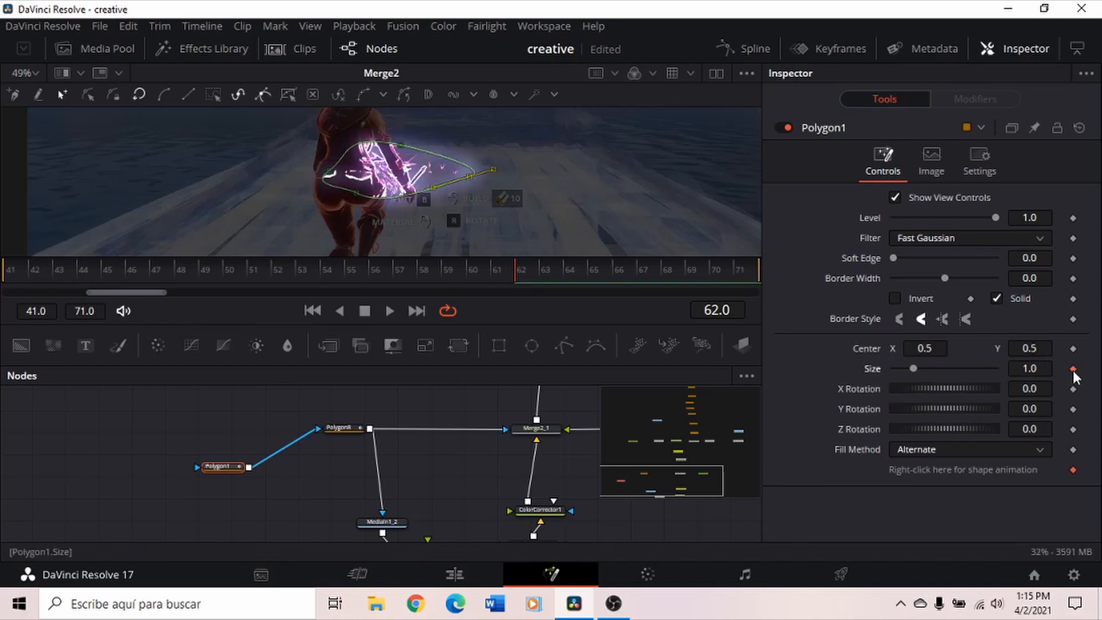
key("Right")
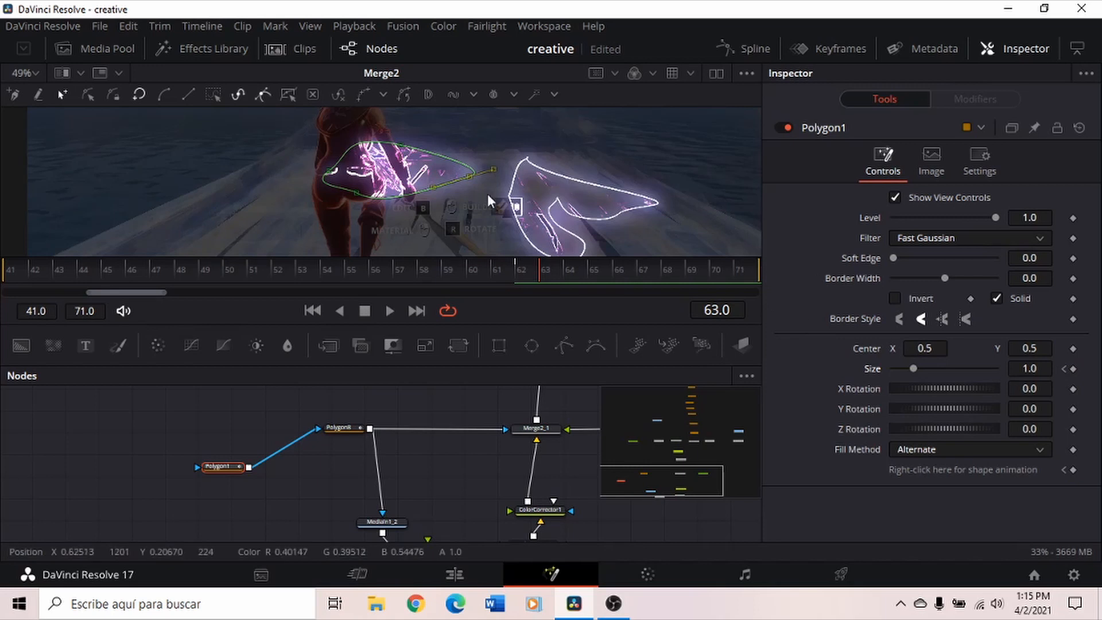
left_click_drag(913, 370, 492, 228)
left_click(352, 426)
left_click(583, 271)
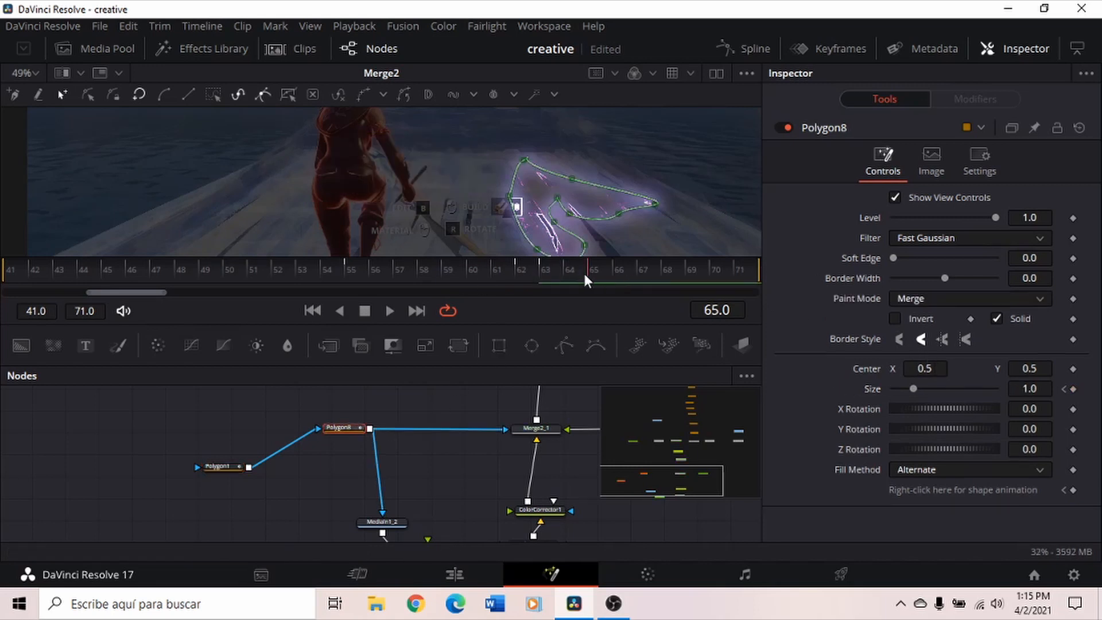
left_click(510, 279)
left_click(520, 278)
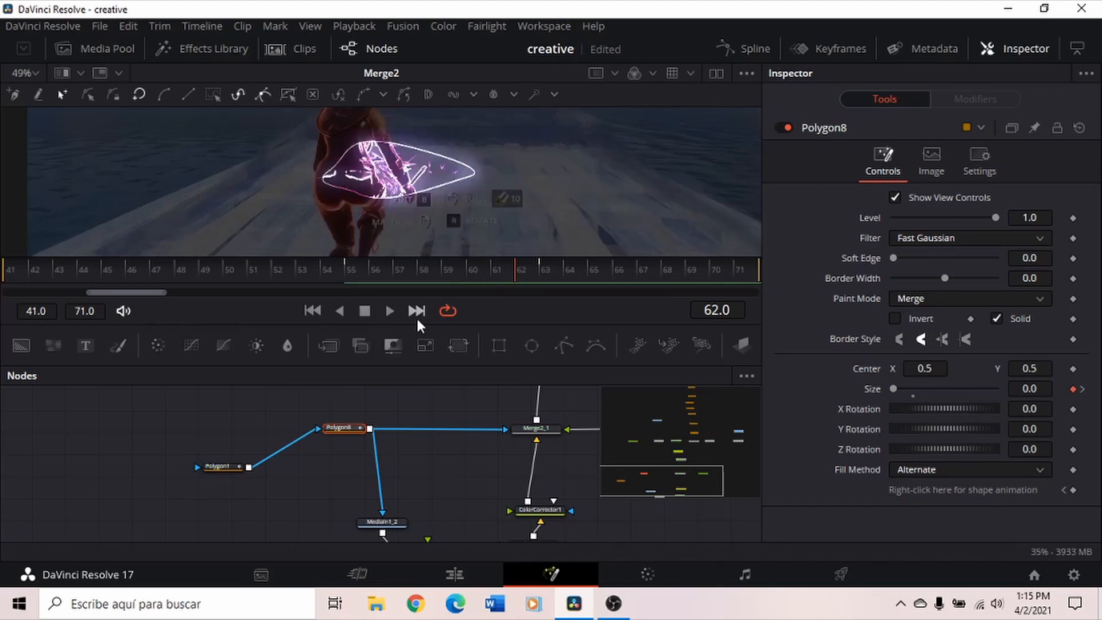
Step: Add another polygon mask node beside Polygon1 and connect its output to Polygon1's mask input
left_click_drag(562, 345, 188, 445)
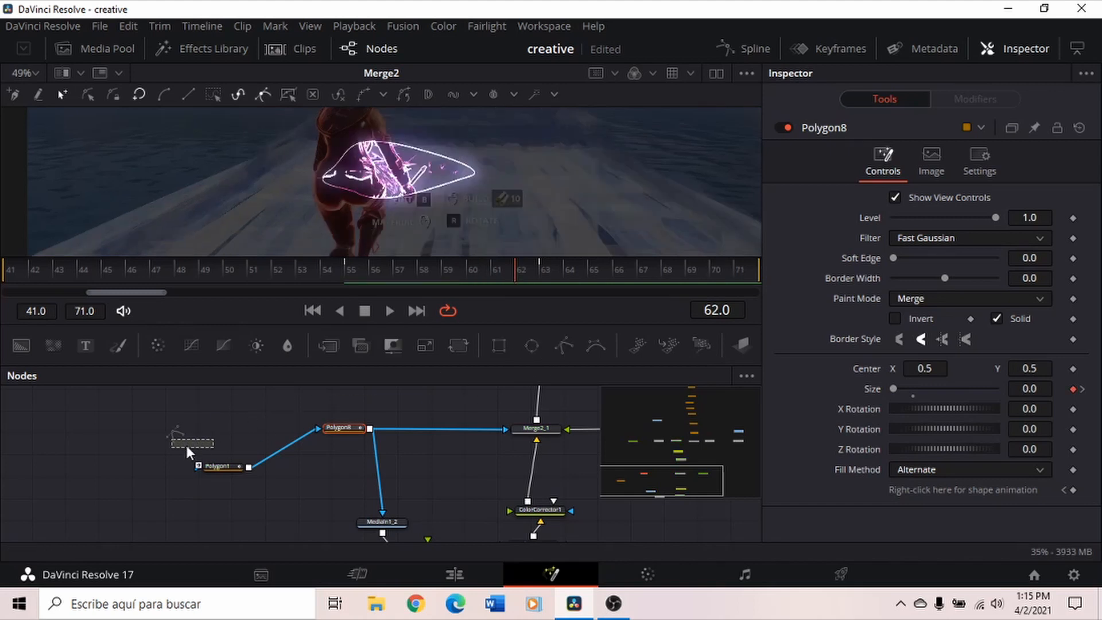
left_click(225, 467)
left_click_drag(211, 446, 539, 222)
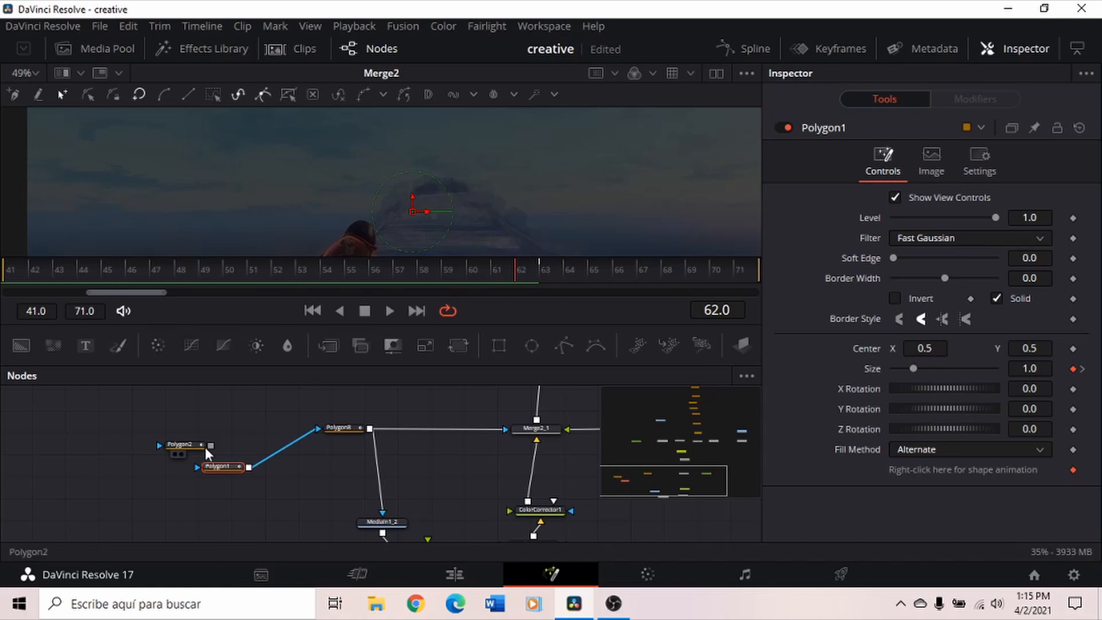
left_click_drag(212, 447, 222, 466)
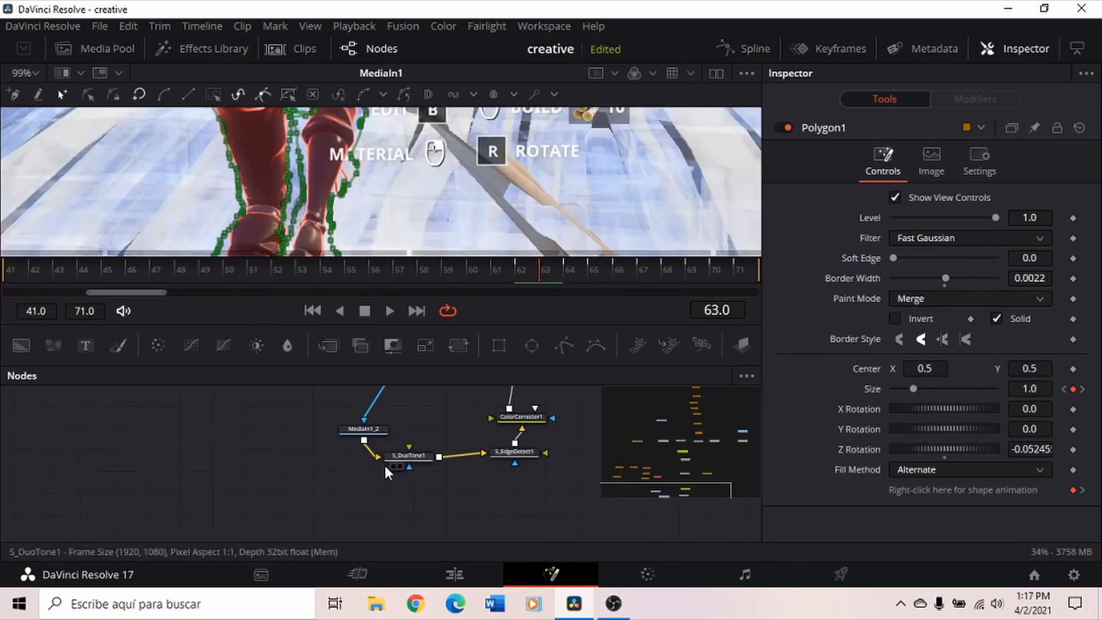
Step: Display the original MediaIn1 footage in the viewer and hide the node graph to enlarge the image
scroll(500, 456, "up", 3)
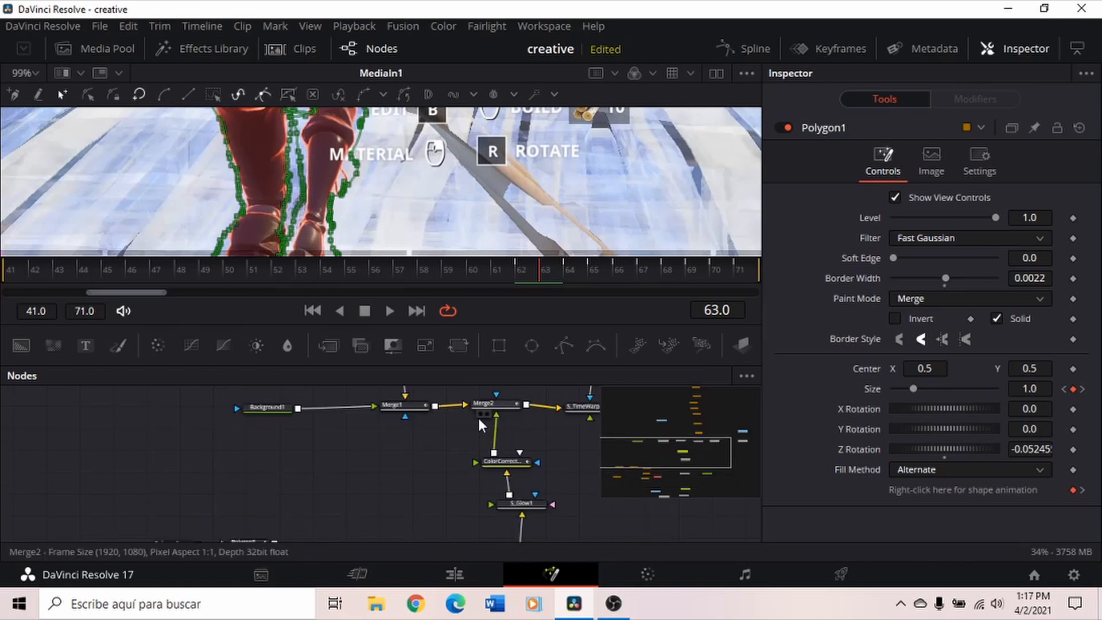
scroll(463, 411, "up", 4)
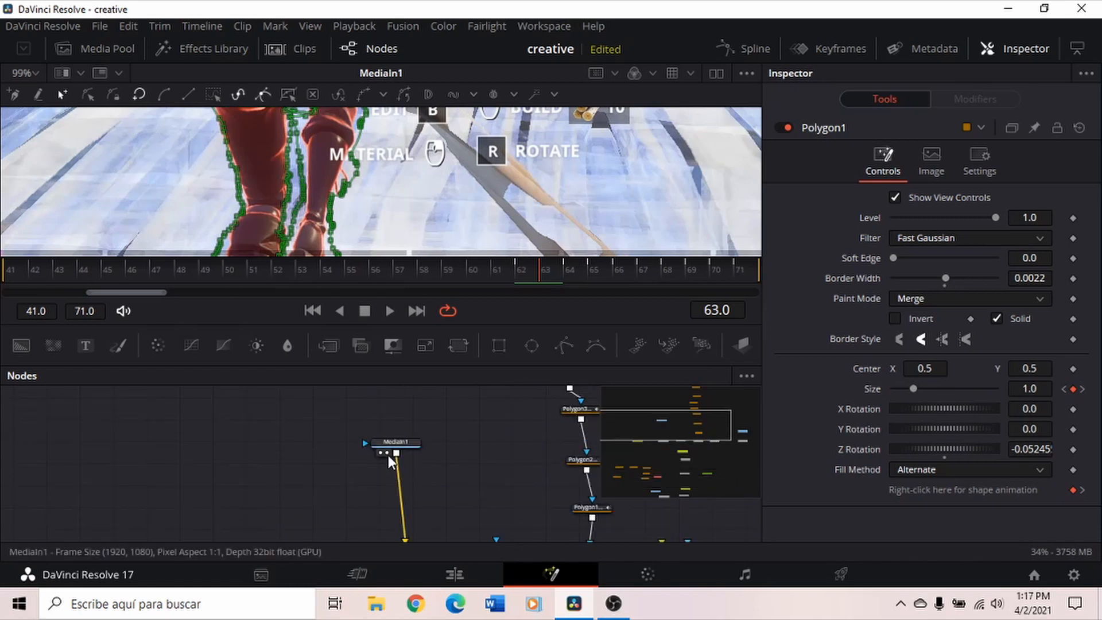
left_click(386, 453)
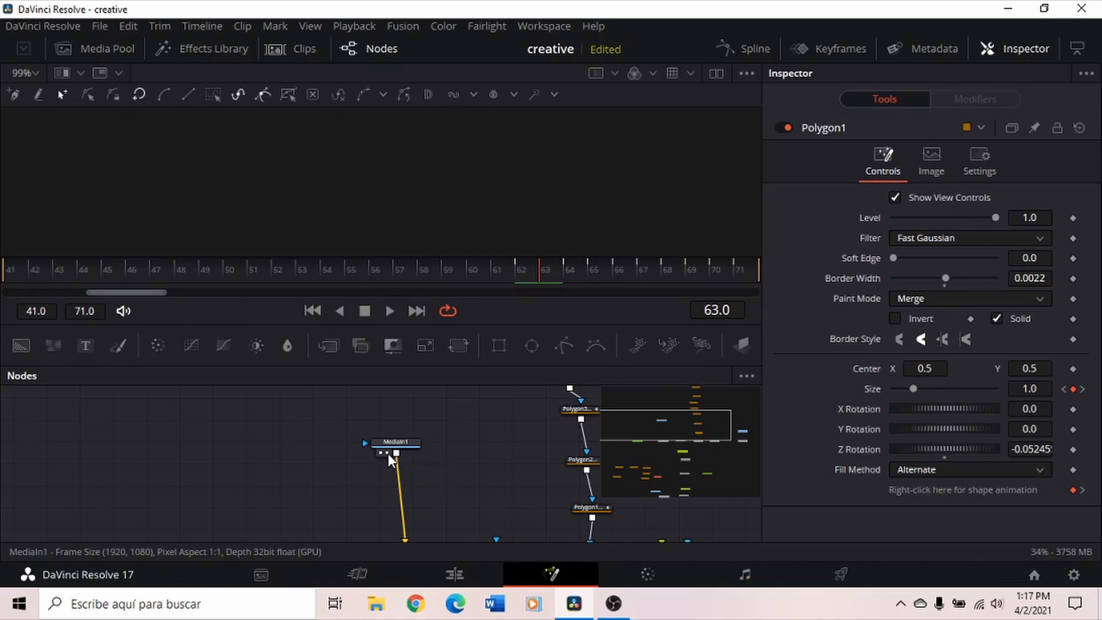
left_click(388, 454)
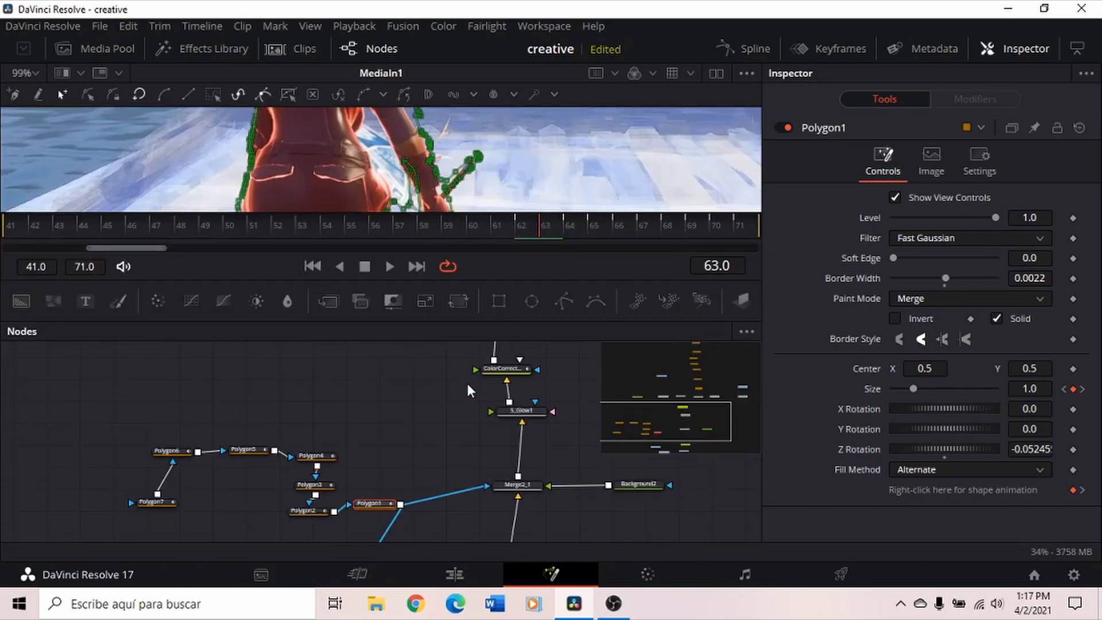
scroll(454, 390, "up", 4)
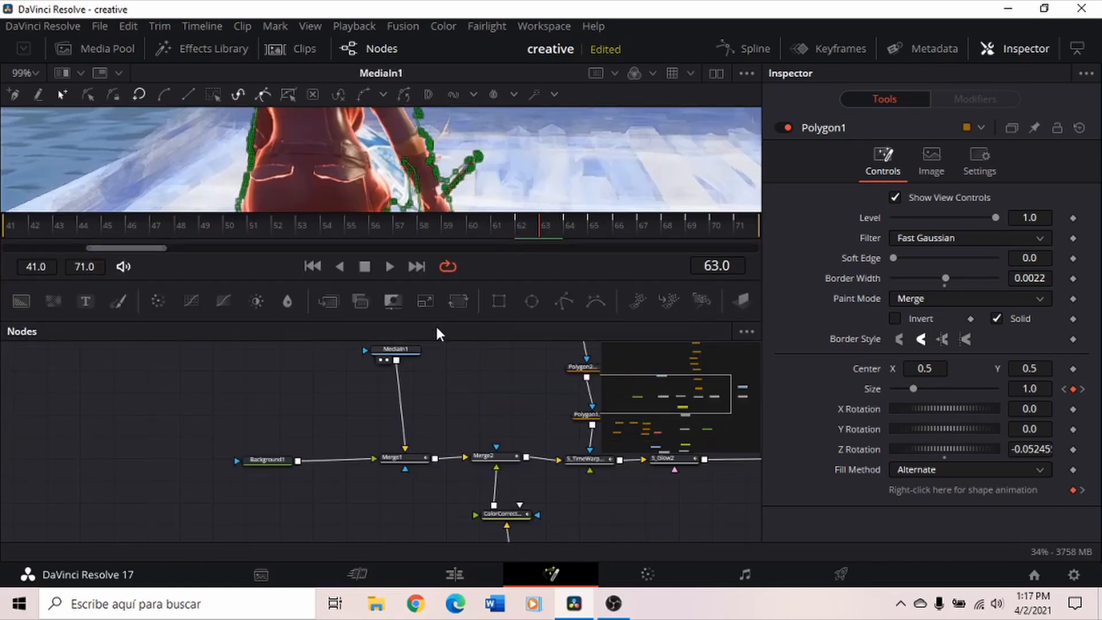
left_click(368, 48)
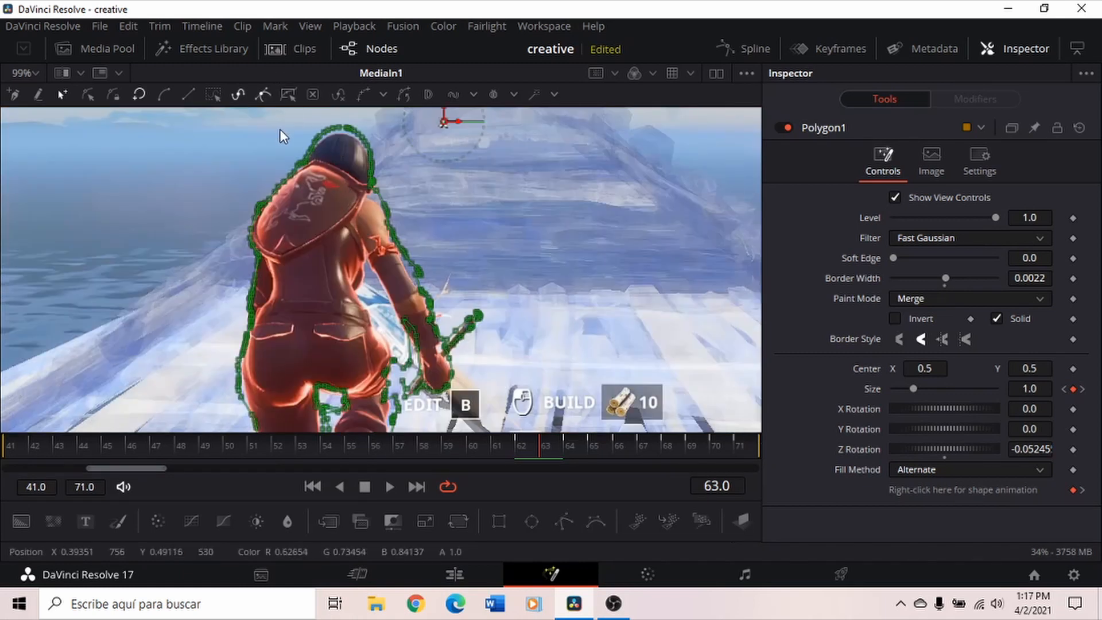
Step: Examine how Polygon1's outline follows the character's head, arms and legs on frames 63 and 64
left_click(571, 449)
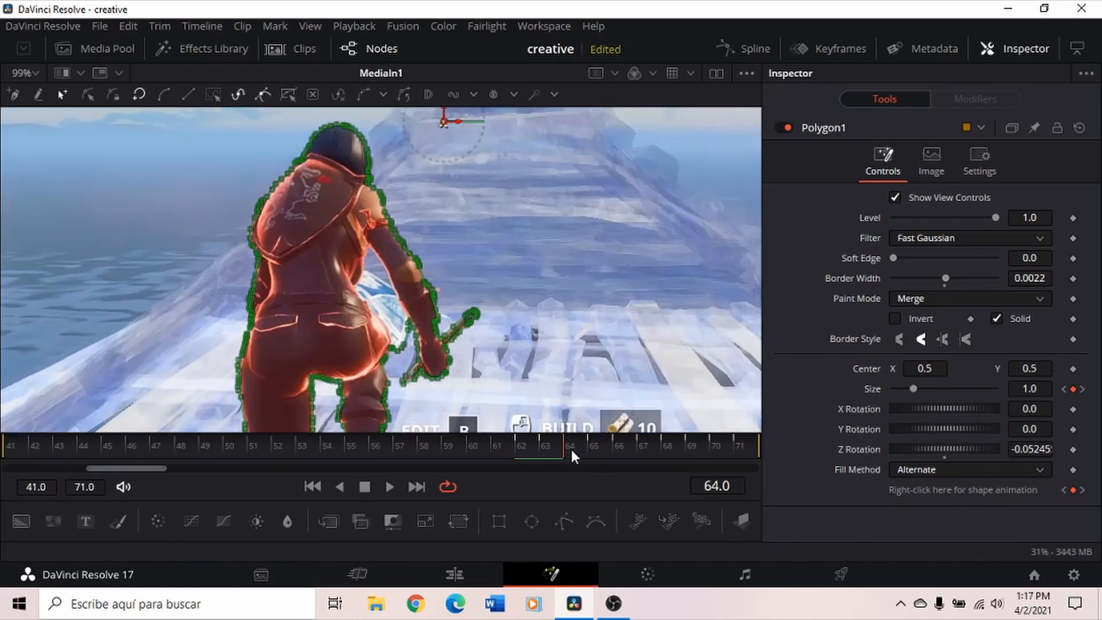
left_click(553, 445)
left_click(567, 446)
left_click(552, 445)
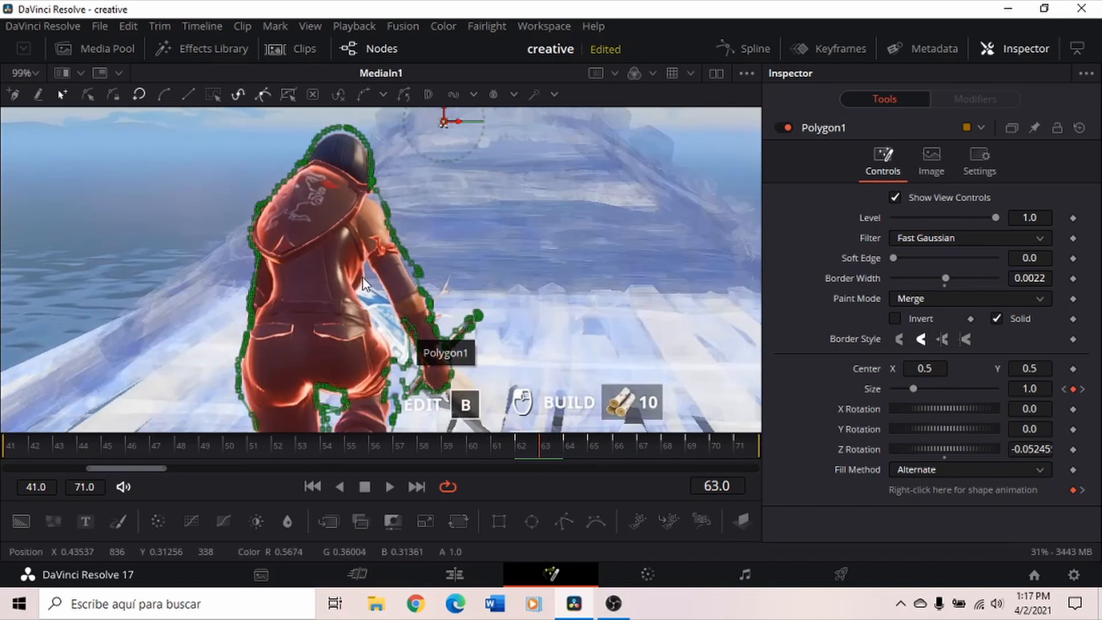
scroll(359, 281, "down", 5)
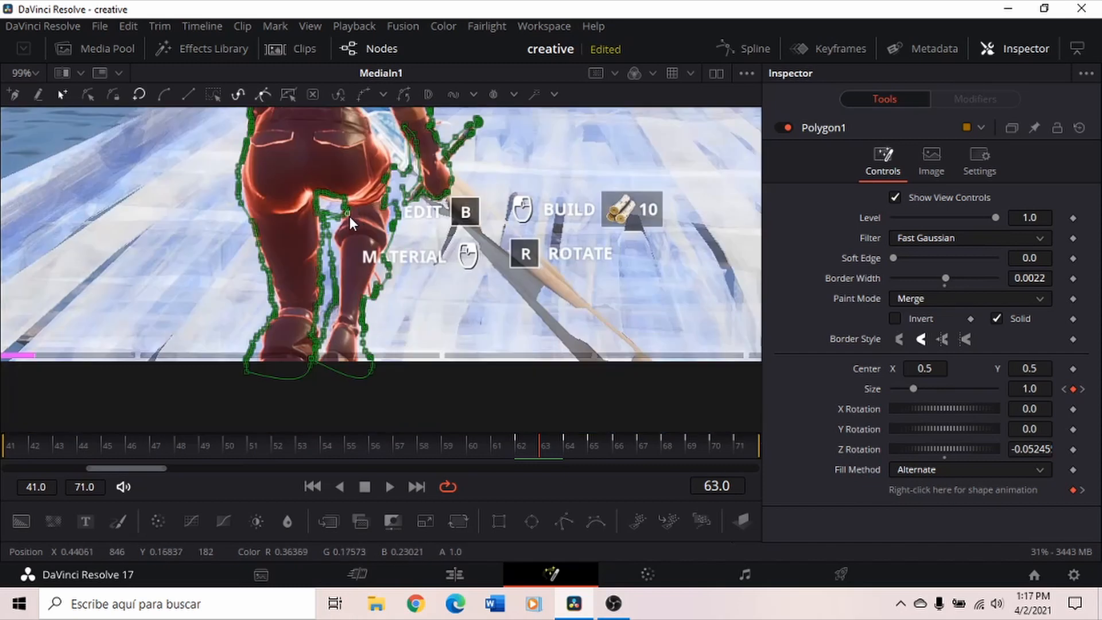
left_click(326, 210)
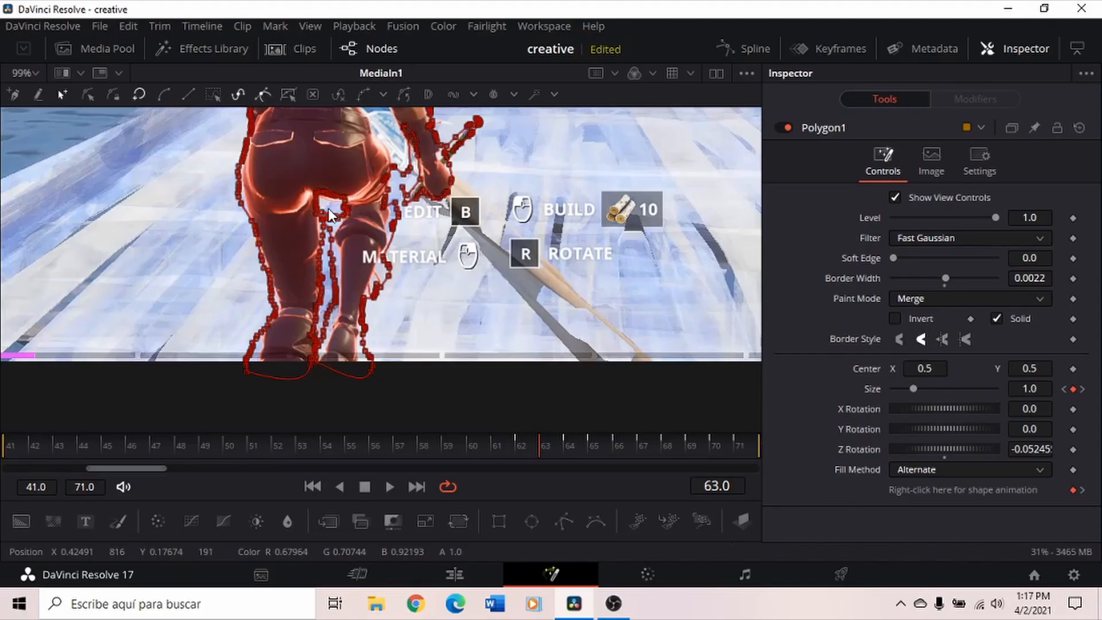
scroll(282, 224, "up", 4)
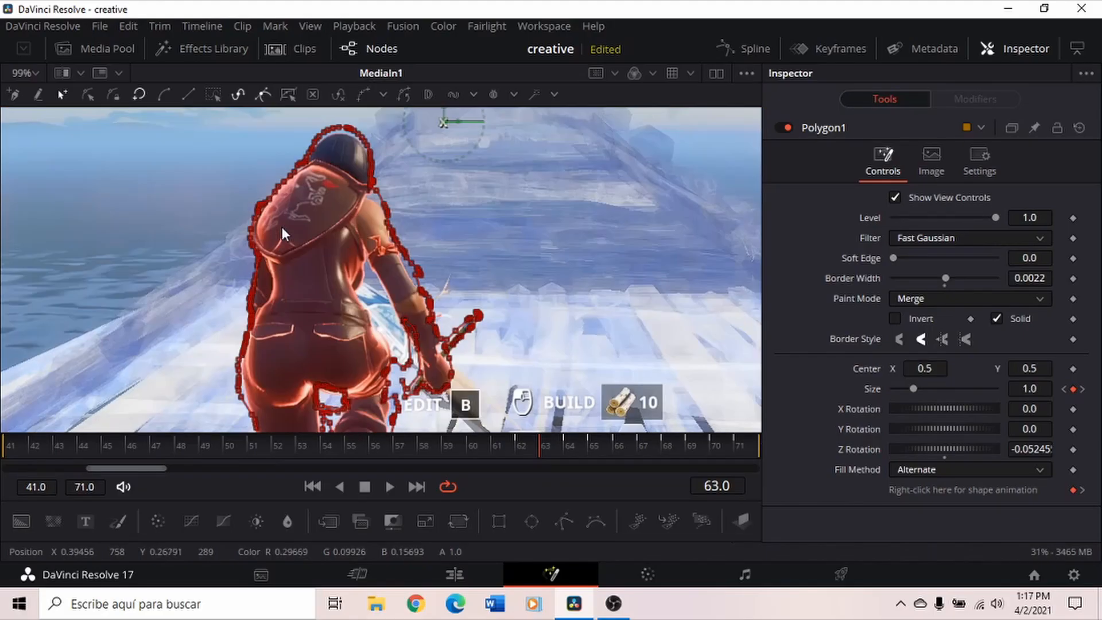
scroll(407, 328, "down", 2)
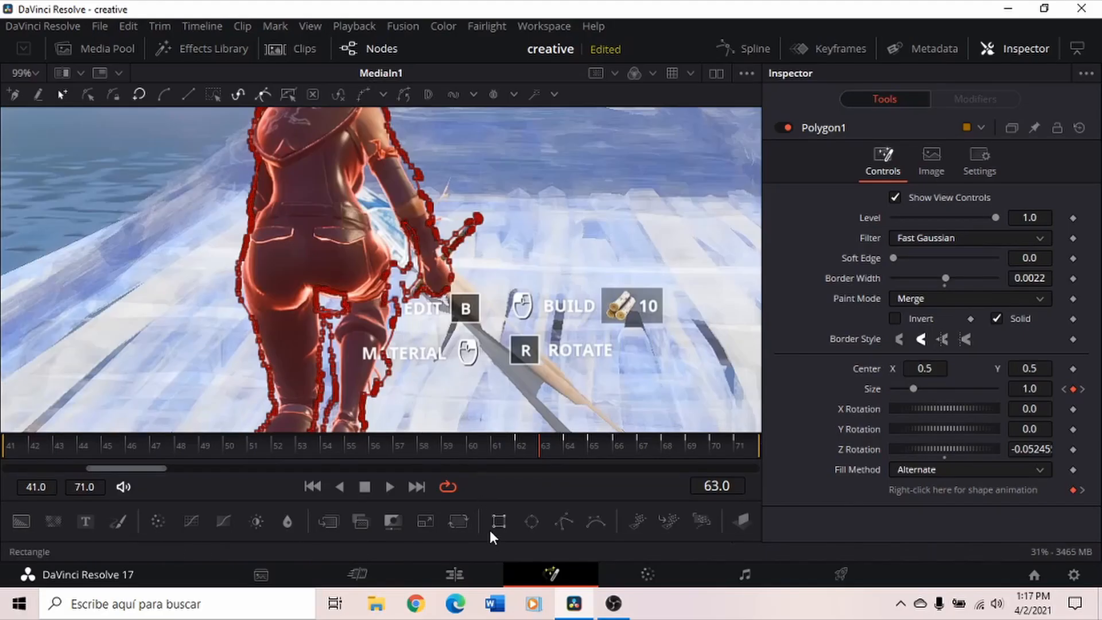
left_click(572, 446)
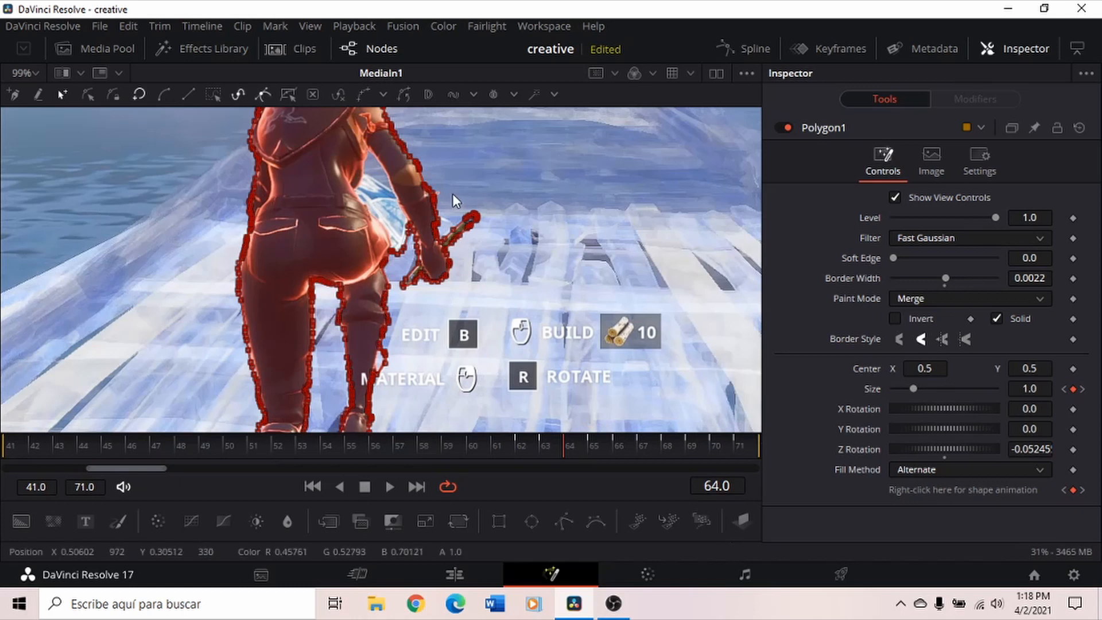
left_click_drag(440, 197, 507, 271)
Step: Display the Merge2 composite in the viewer on frame 63 and show the mask nodes in the node graph
left_click(429, 348)
scroll(402, 242, "down", 2)
scroll(395, 216, "up", 5)
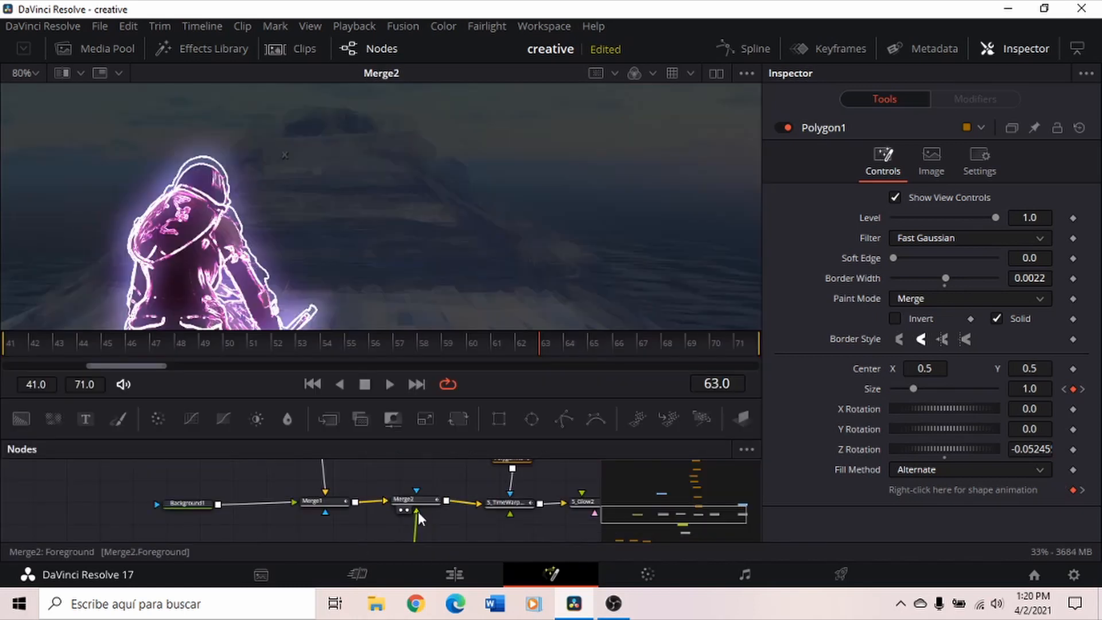
left_click(405, 509)
left_click(407, 510)
scroll(387, 496, "down", 8)
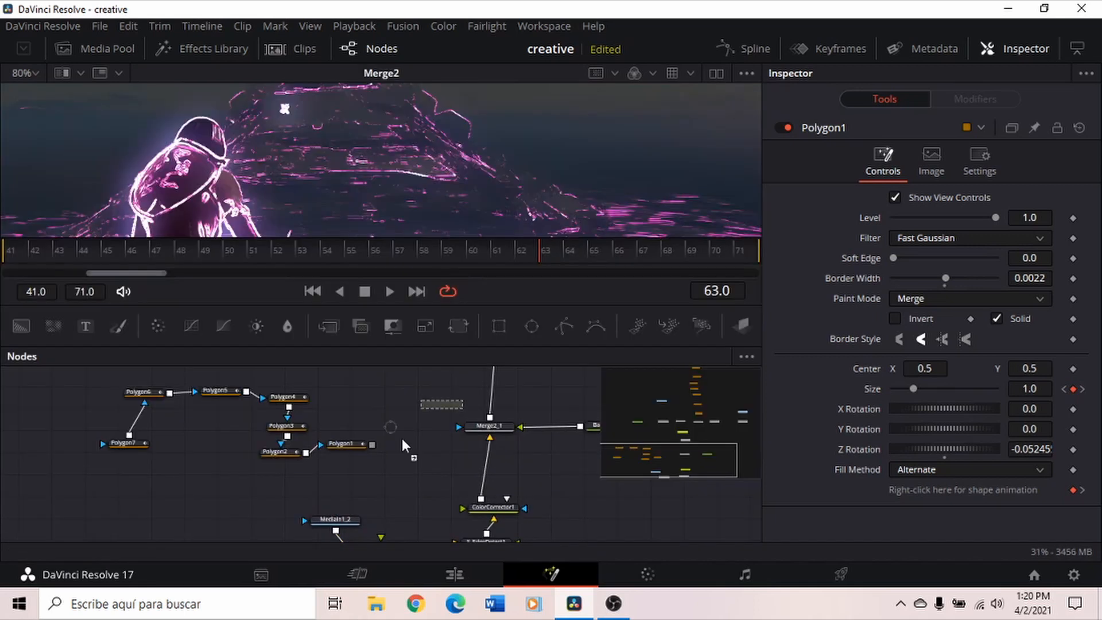
Step: Try an ellipse mask node feeding MediaIn1_2 and Merge2_1, fitted around the character with a width of about 0.239
left_click_drag(402, 439, 336, 519)
left_click_drag(357, 479, 460, 427)
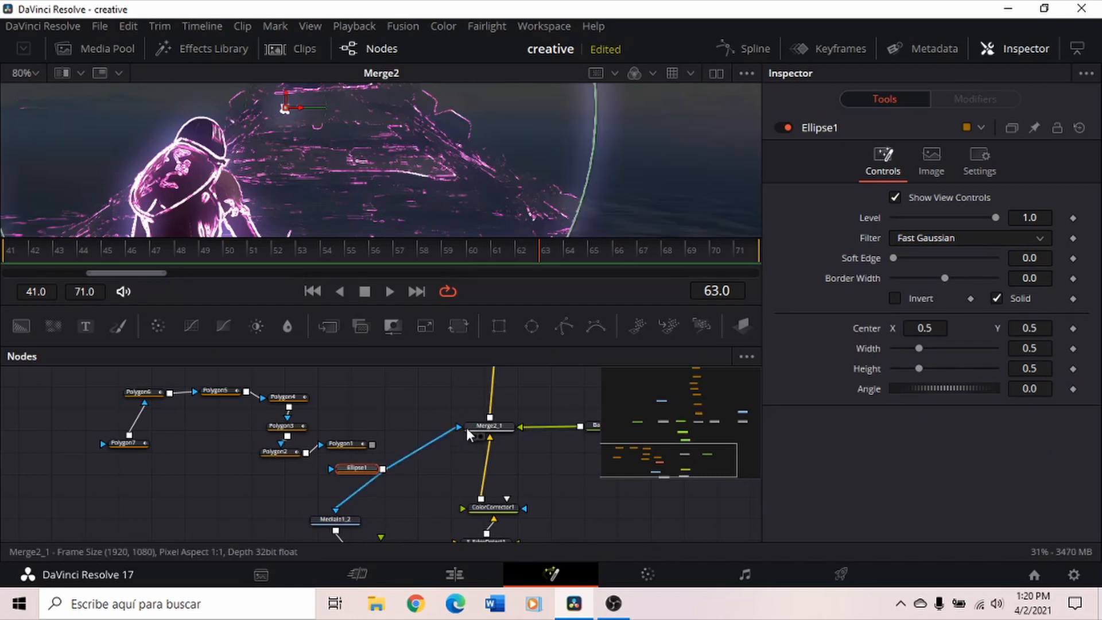
left_click_drag(370, 470, 362, 468)
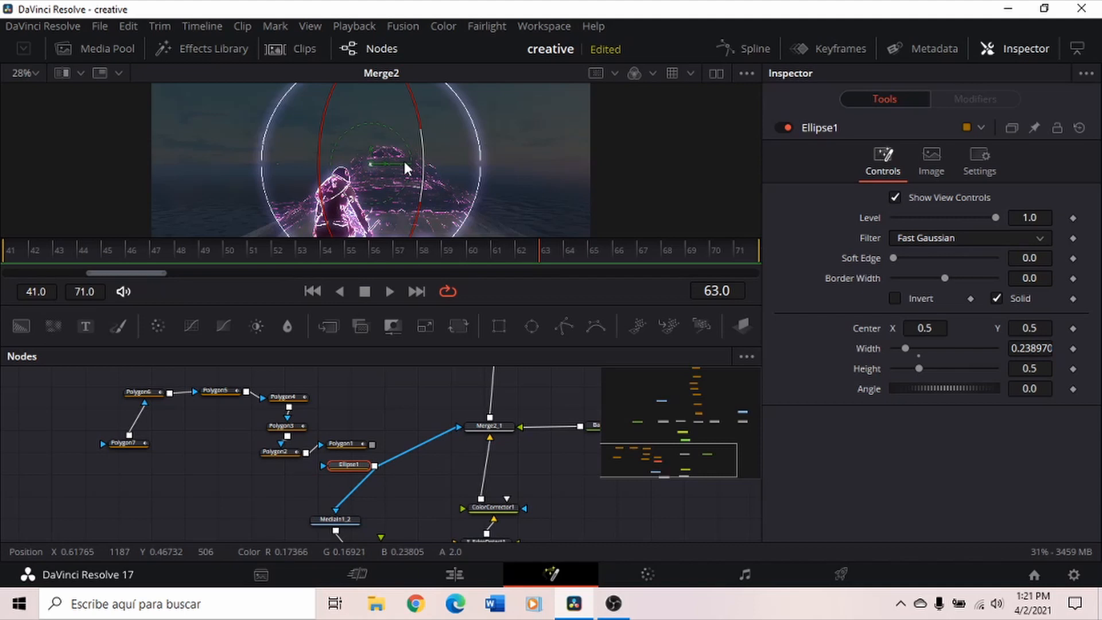
left_click_drag(373, 161, 339, 243)
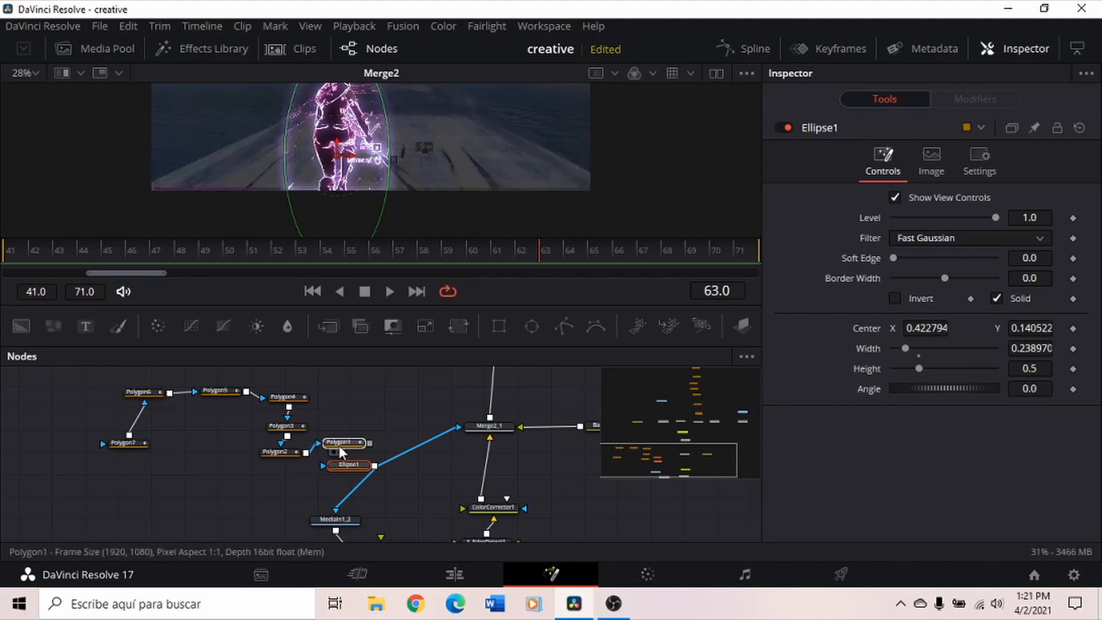
Step: Compare Polygon1's outline with the ellipse mask, and display the S_Rays1 output in the viewer
left_click(339, 443)
scroll(359, 217, "up", 2)
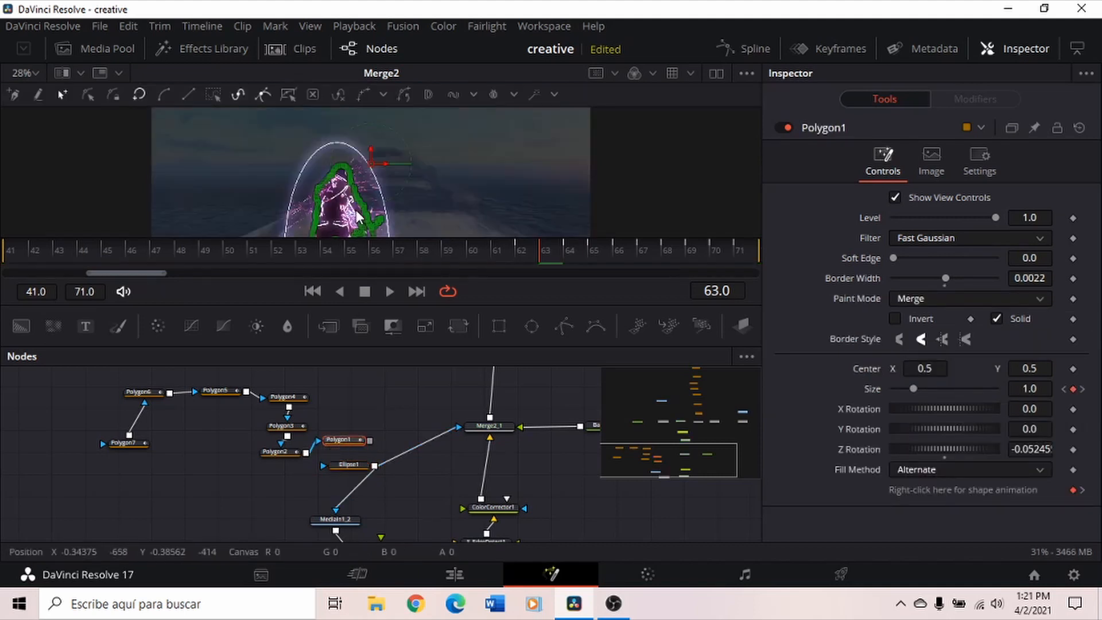
left_click_drag(423, 436, 311, 414)
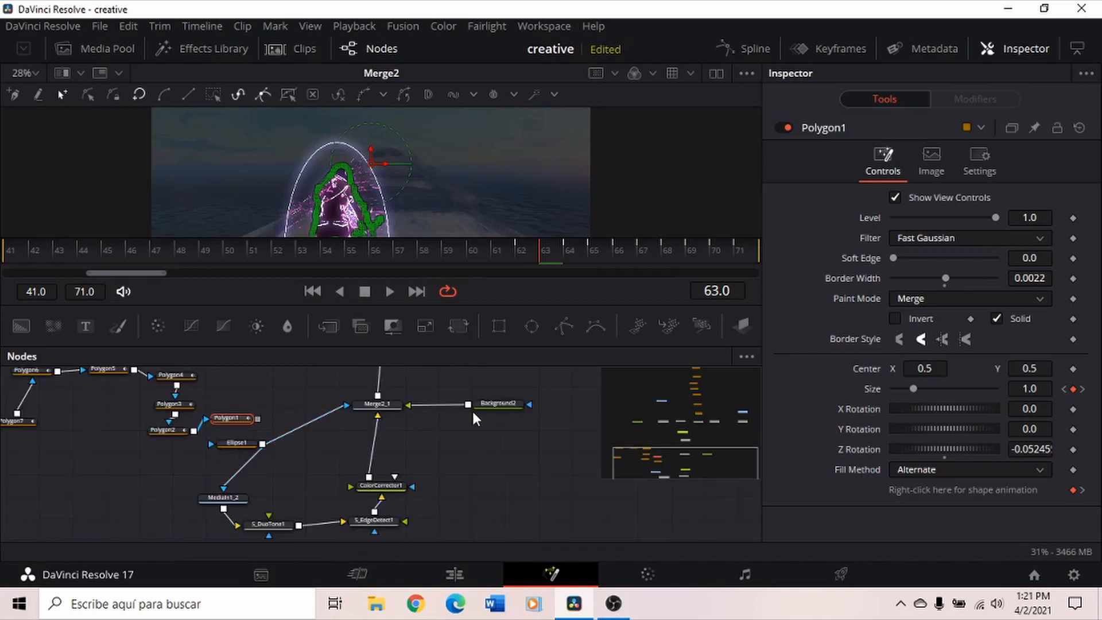
scroll(474, 408, "up", 3)
left_click_drag(519, 426, 327, 463)
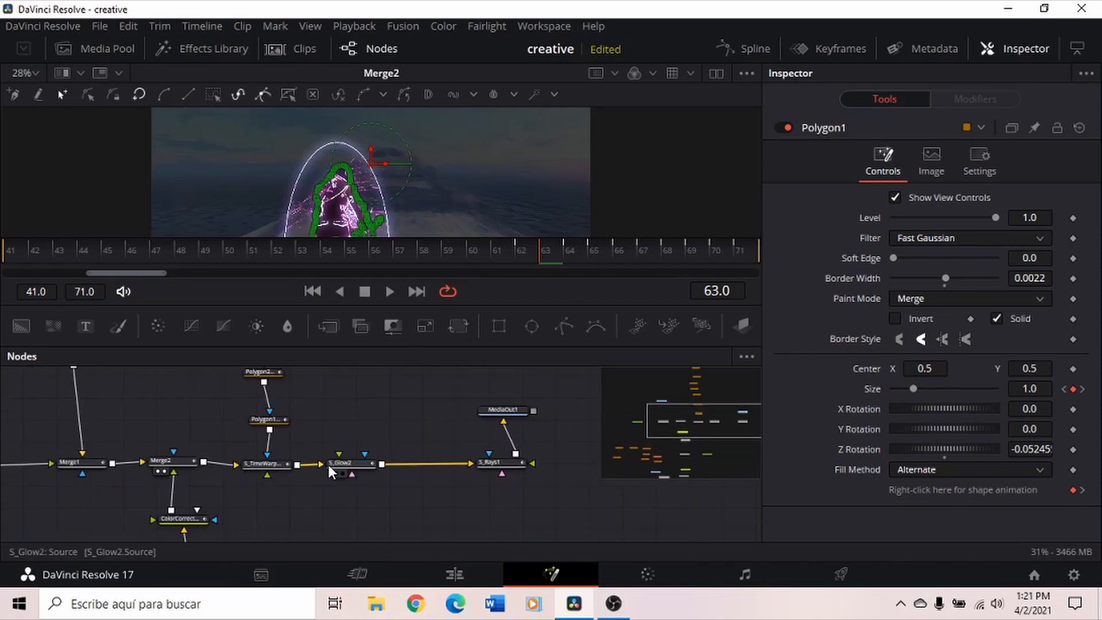
left_click(492, 472)
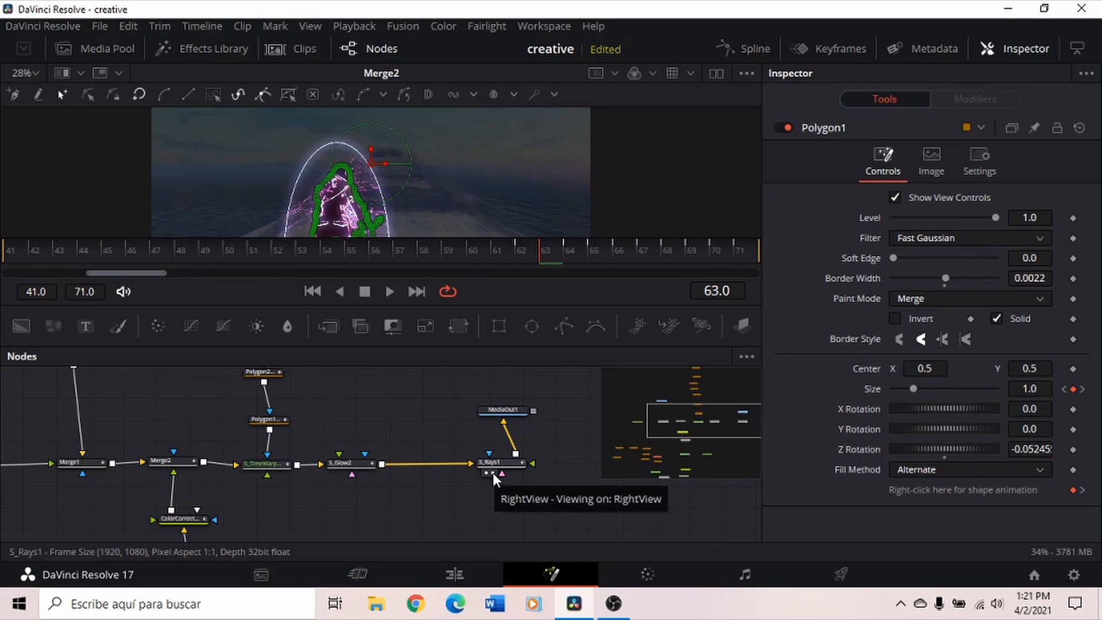
left_click_drag(397, 485, 476, 502)
scroll(475, 501, "down", 3)
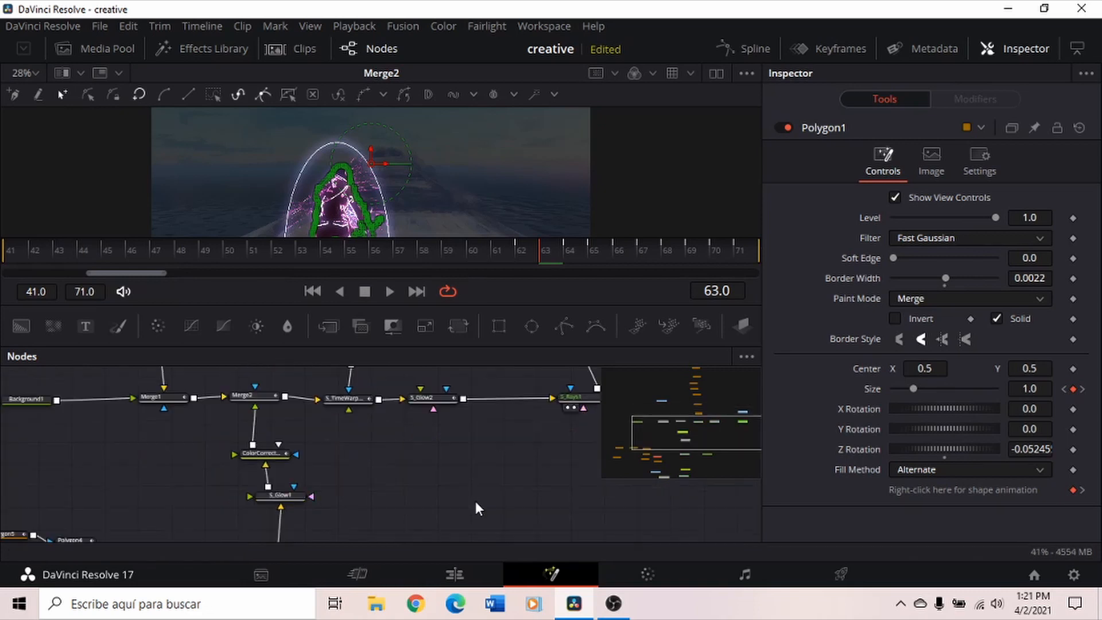
Step: Remove the ellipse mask and restore Polygon1 as the effect mask of MediaIn1_2
scroll(336, 523, "down", 3)
left_click_drag(189, 501, 271, 488)
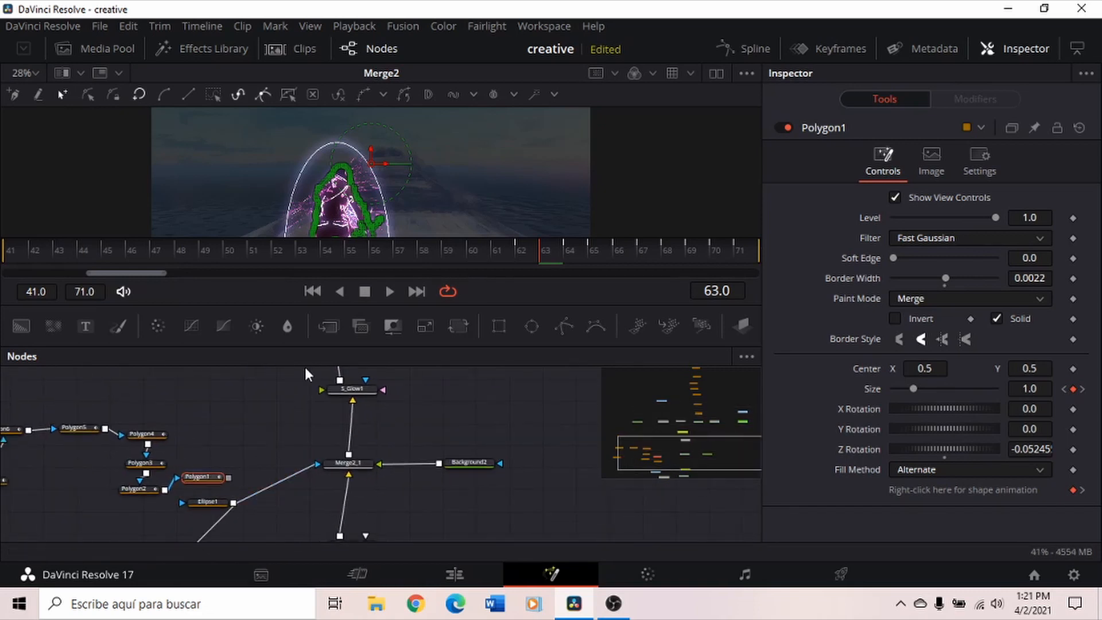
left_click(205, 452)
scroll(205, 451, "down", 3)
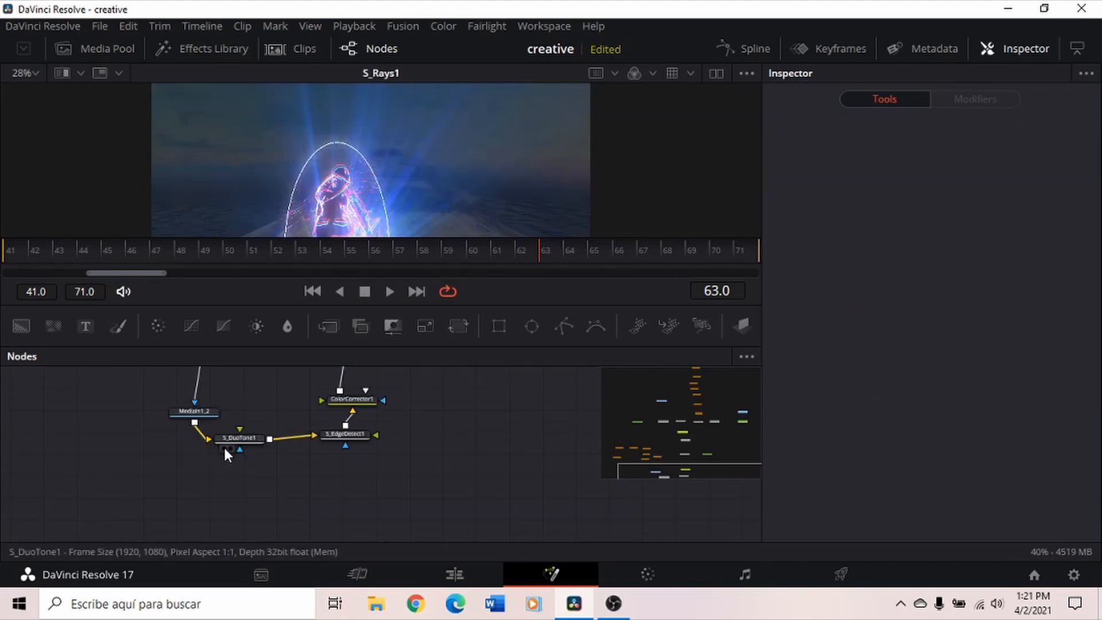
Step: Review S_DuoTone1's output and settings, and display S_EdgeDetect1 with its Threshold set to 0.457
left_click(230, 449)
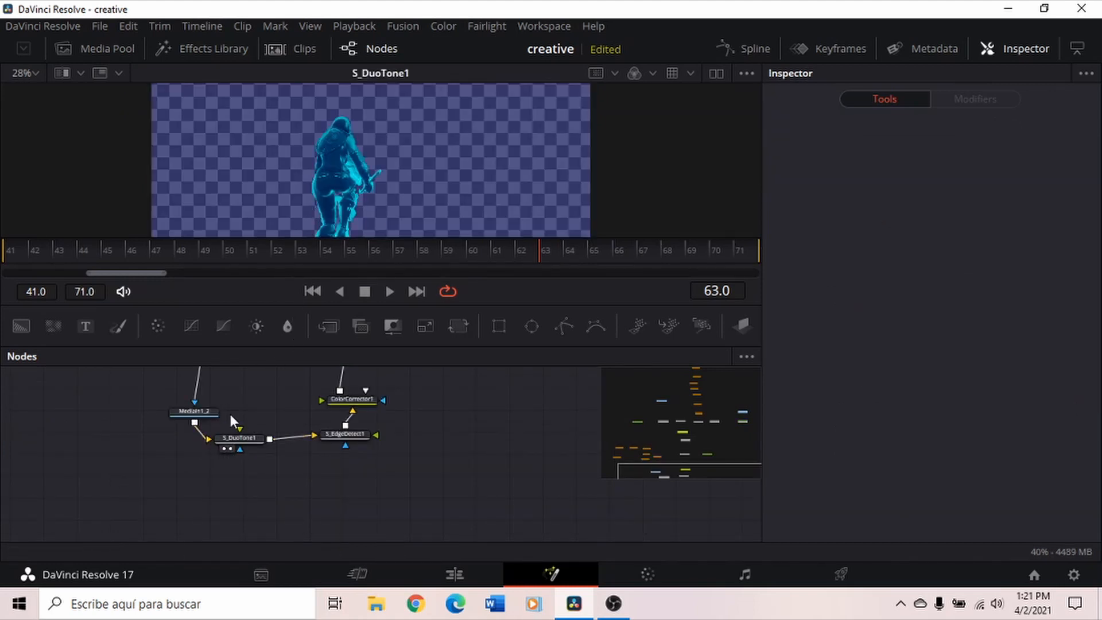
left_click(257, 439)
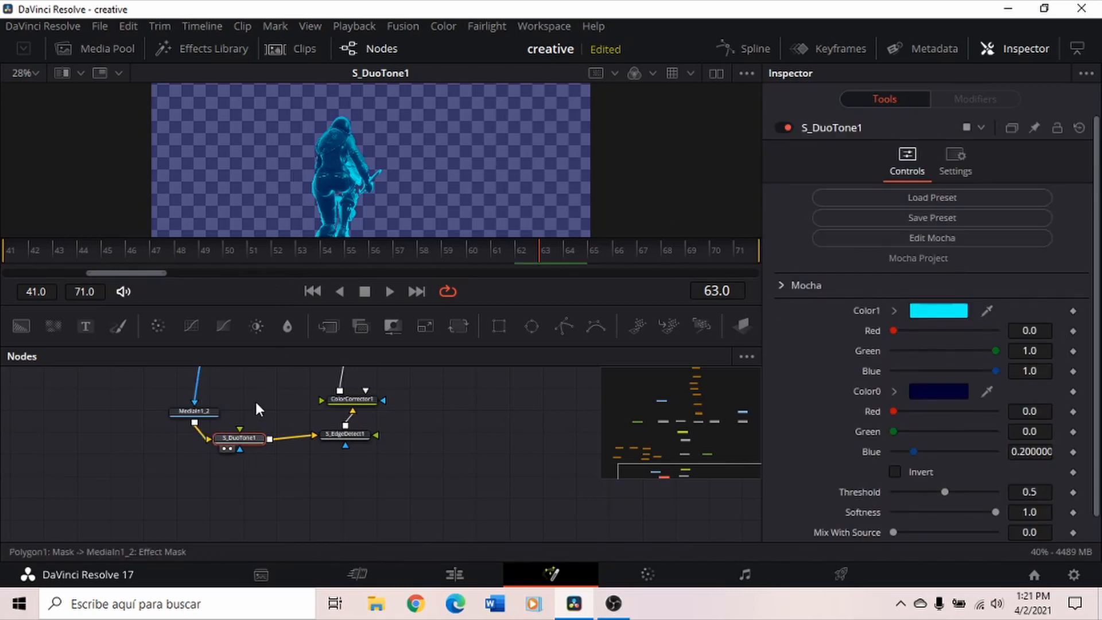
left_click(330, 444)
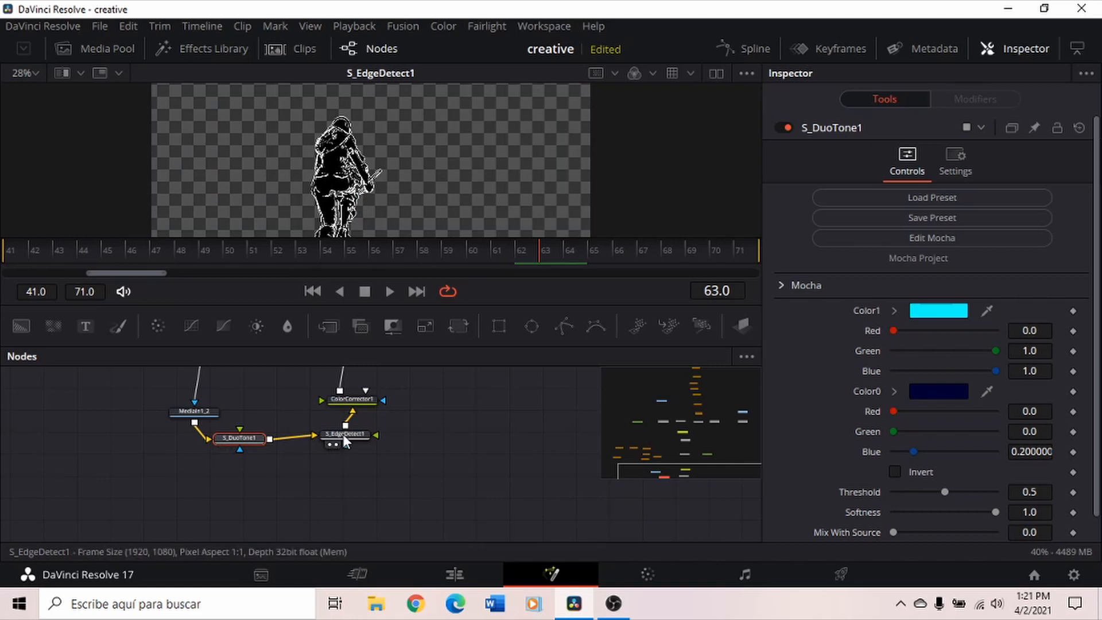
left_click(343, 434)
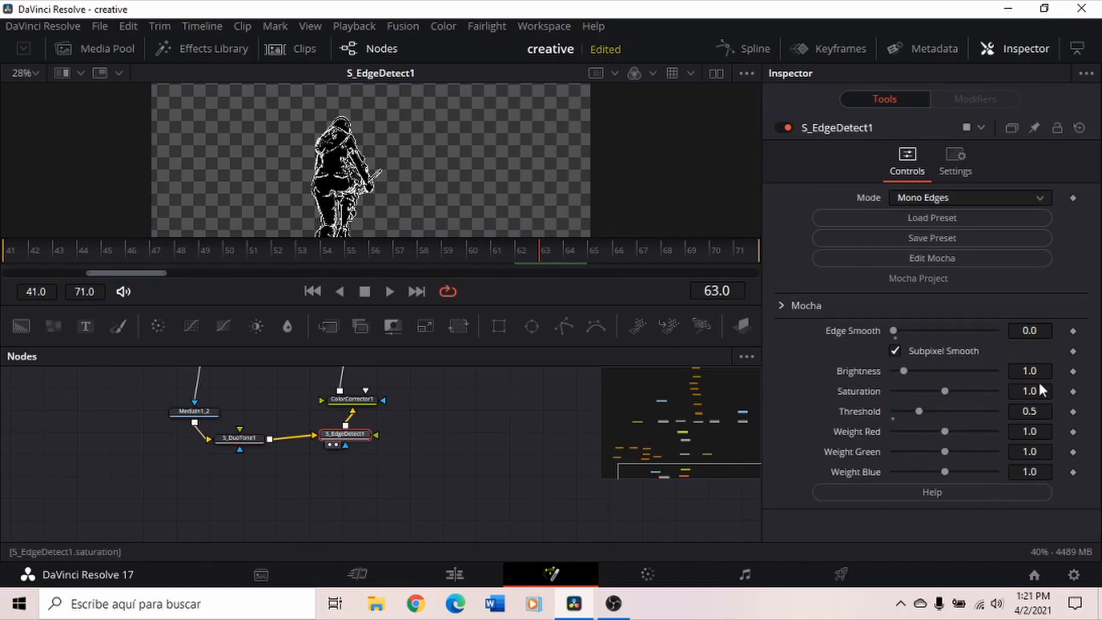
left_click_drag(922, 412, 952, 412)
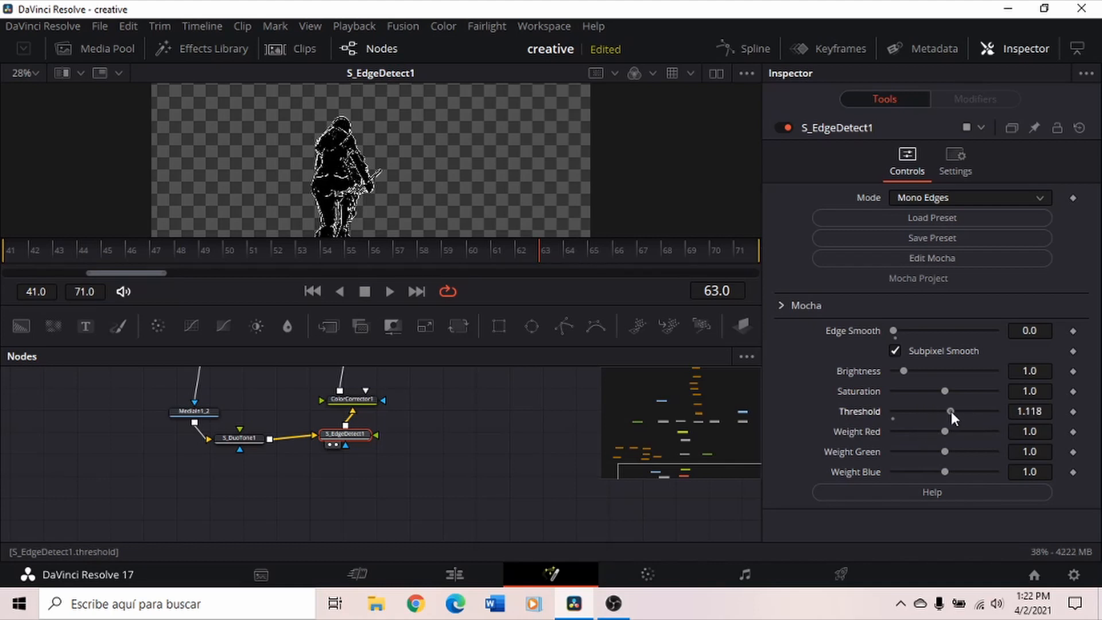
key("ctrl+z")
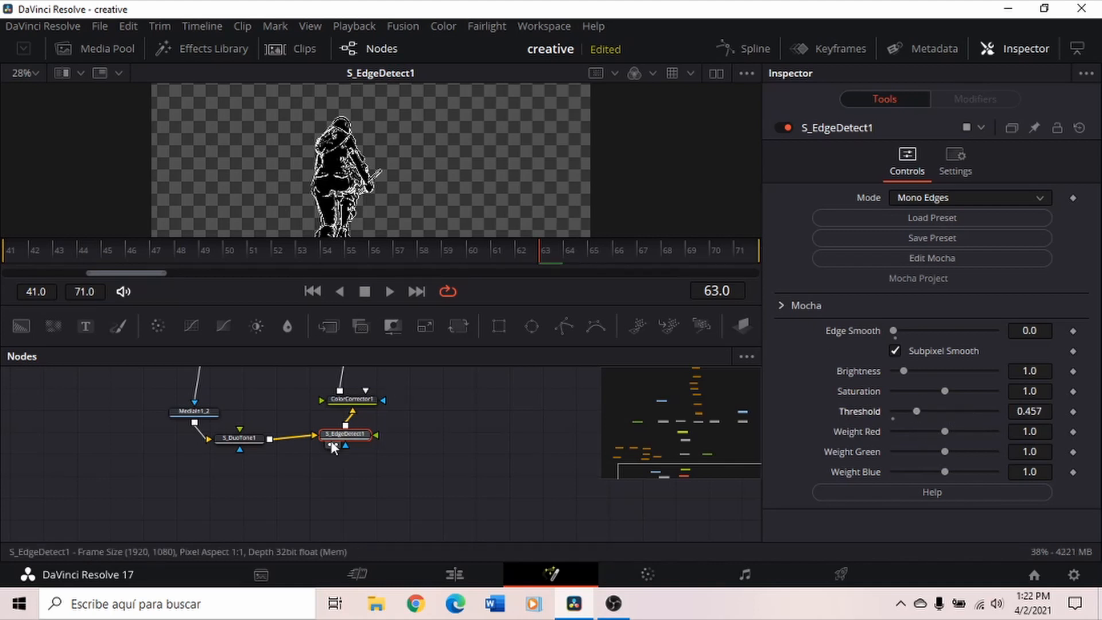
Step: Set ColorCorrector1's Master tint to -0.3467 with a strength of 0.7319, and check Background2's solid colour
left_click(348, 400)
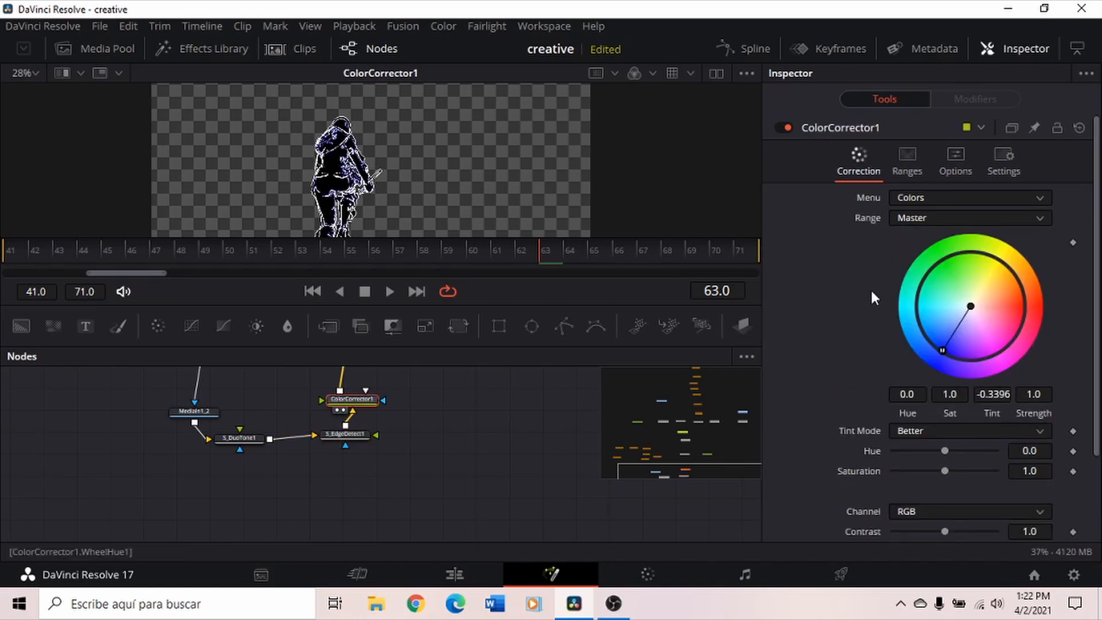
left_click_drag(963, 296, 1019, 268)
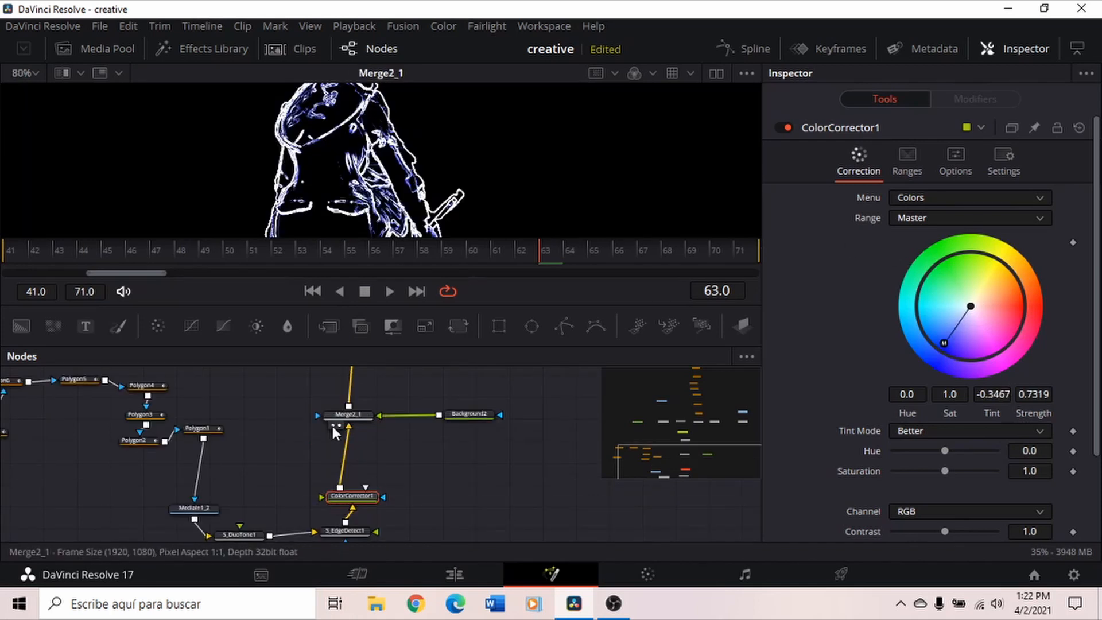
left_click(466, 428)
scroll(310, 432, "up", 5)
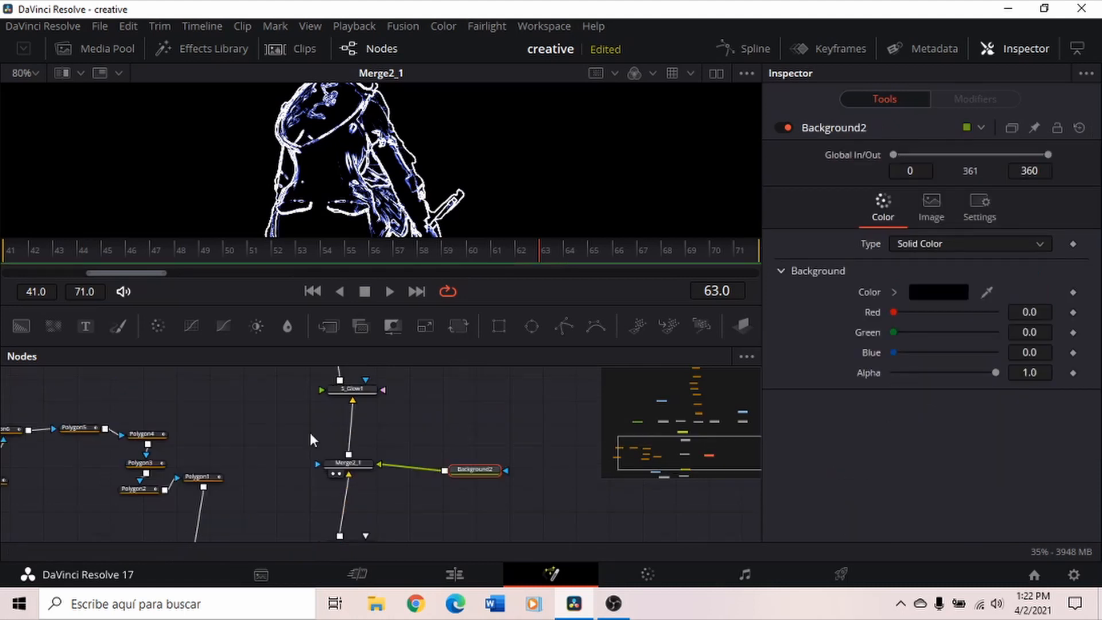
Step: Display the Merge2 and S_Glow1 outputs in turn and open S_Glow1's settings
left_click(312, 396)
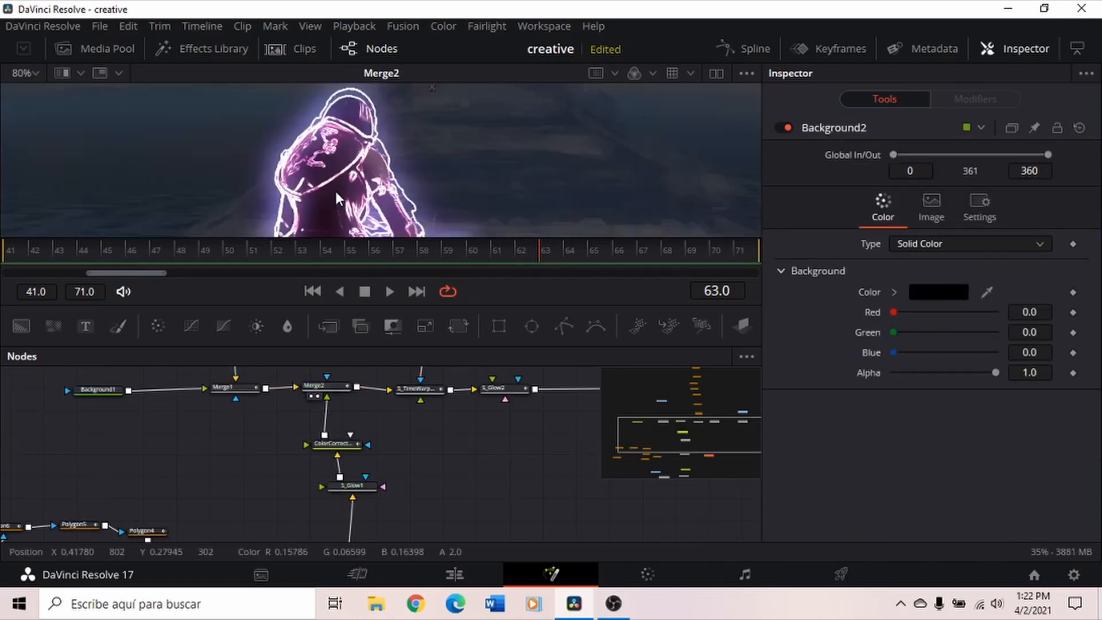
scroll(366, 444, "down", 3)
scroll(366, 444, "up", 2)
left_click(337, 448)
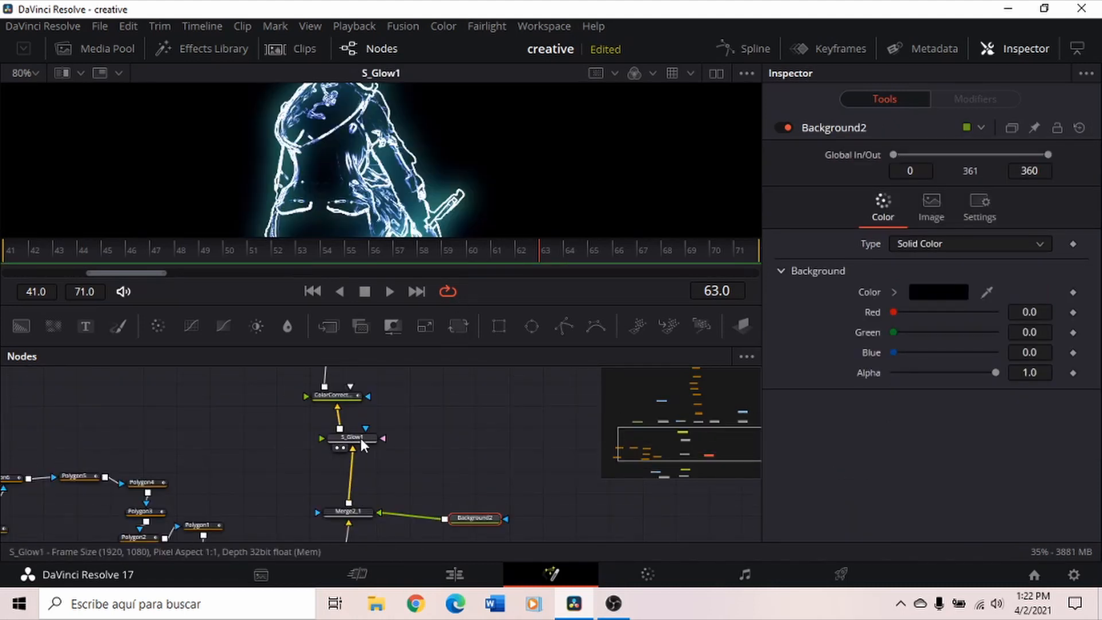
left_click(360, 438)
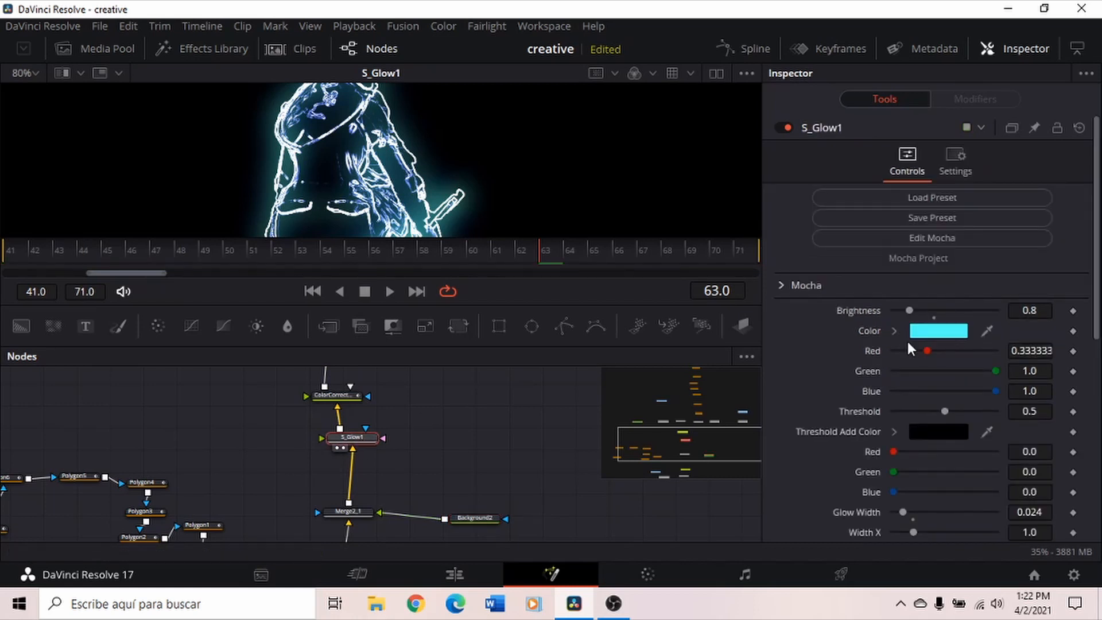
Step: Try a pink glow colour on S_Glow1 with red 1.0, green 0.333333 and blue 1.0
left_click(925, 329)
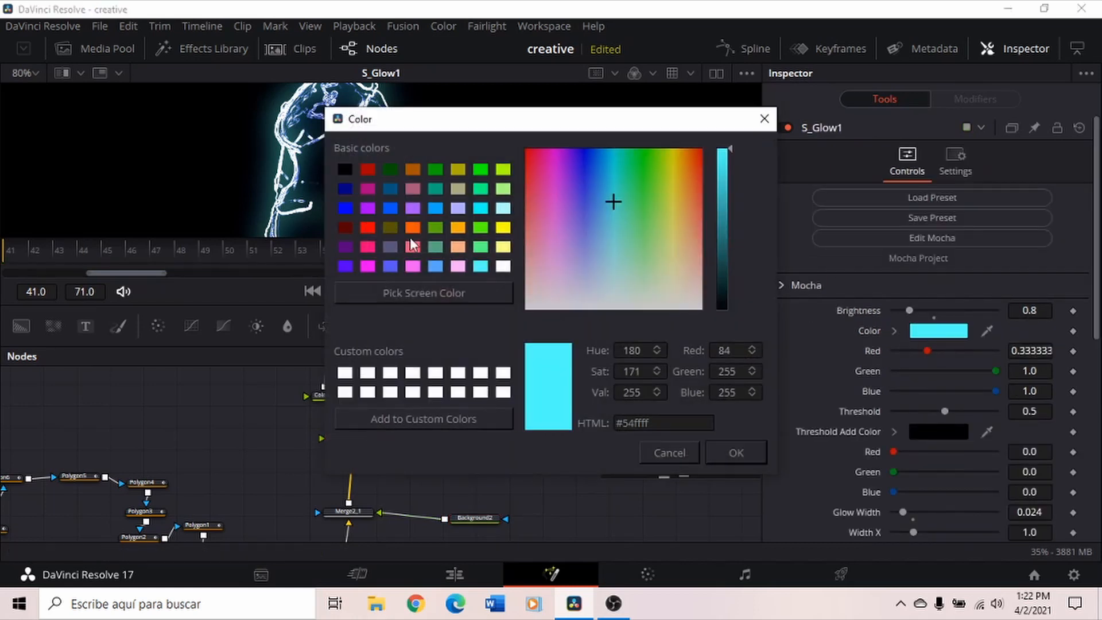
double_click(417, 266)
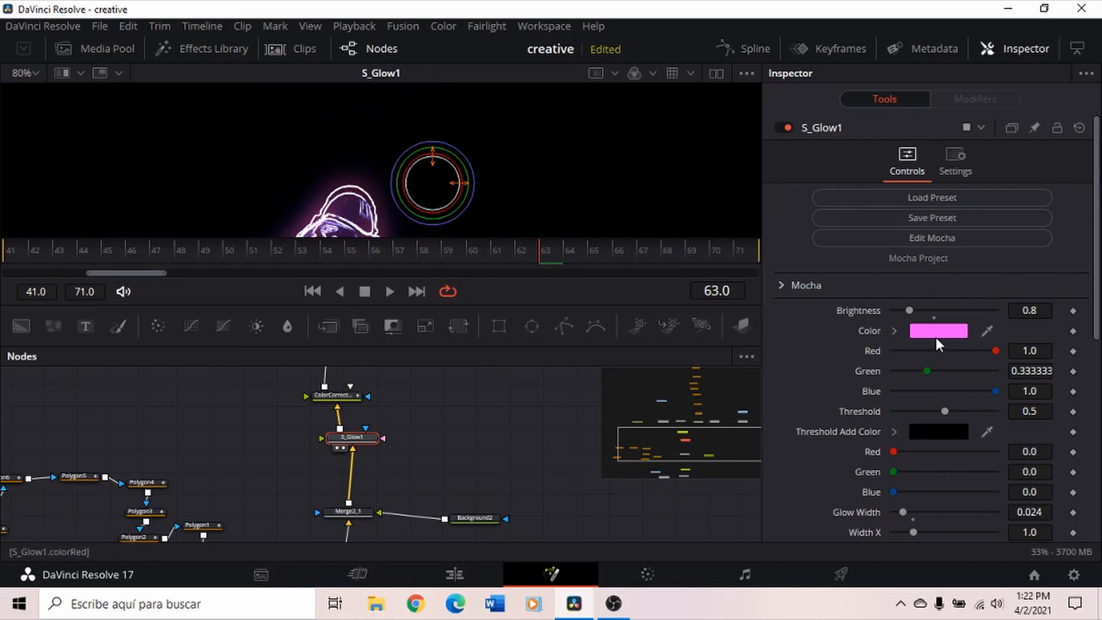
left_click(936, 332)
left_click(677, 453)
Step: Display ColorCorrector2 in the viewer and bring up its Hue settings
left_click(325, 406)
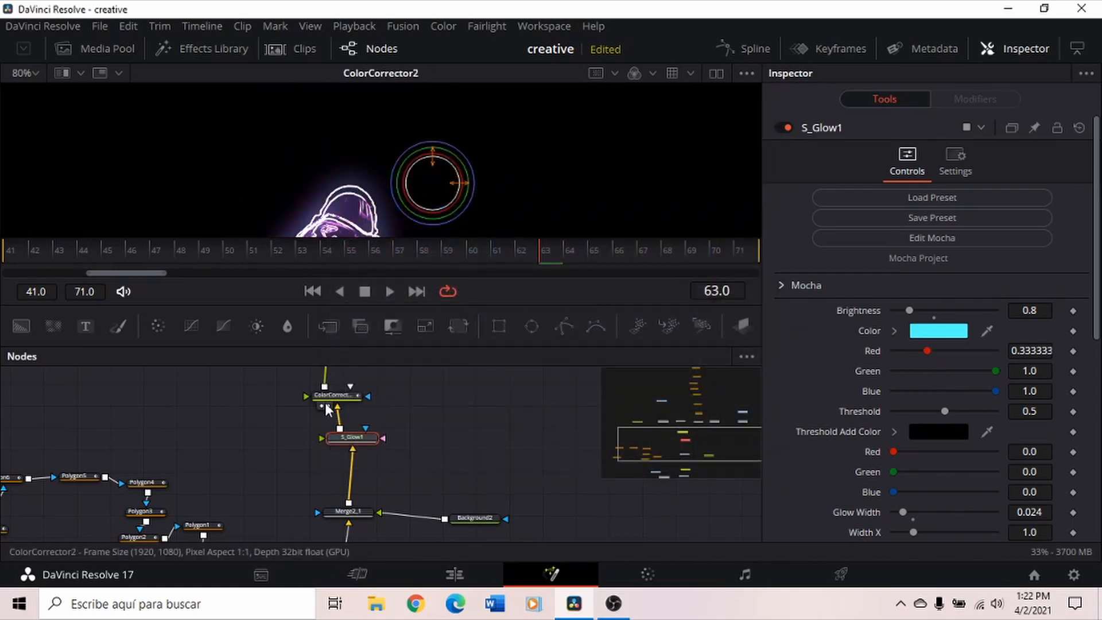
left_click(340, 397)
scroll(1043, 487, "down", 4)
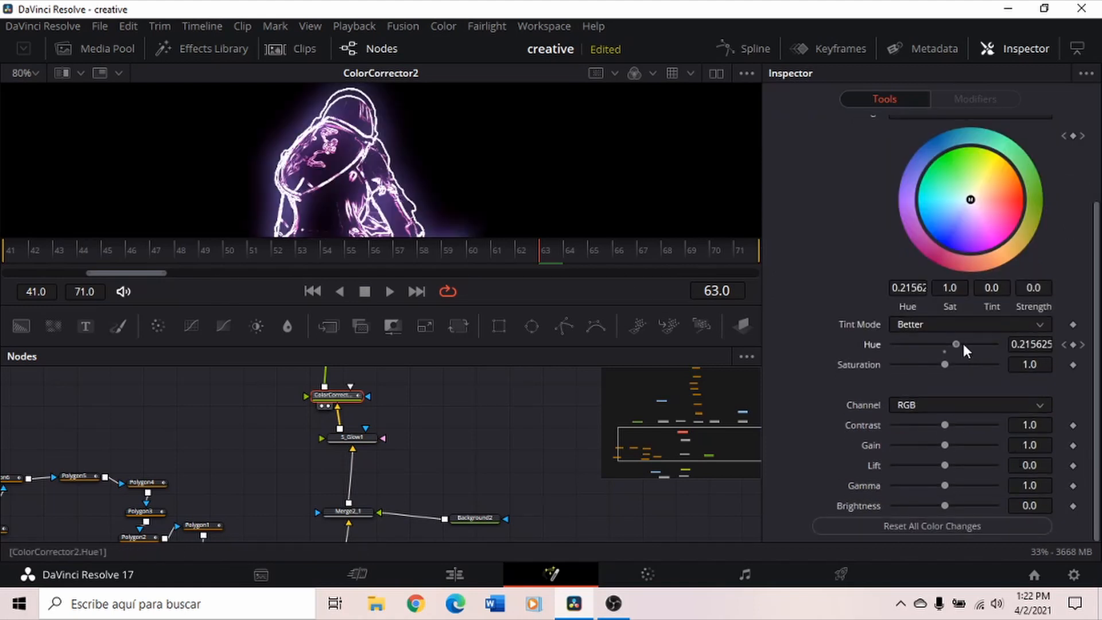
Step: Try ColorCorrector2's Hue at 1.0 on frame 63
left_click_drag(962, 343, 1007, 346)
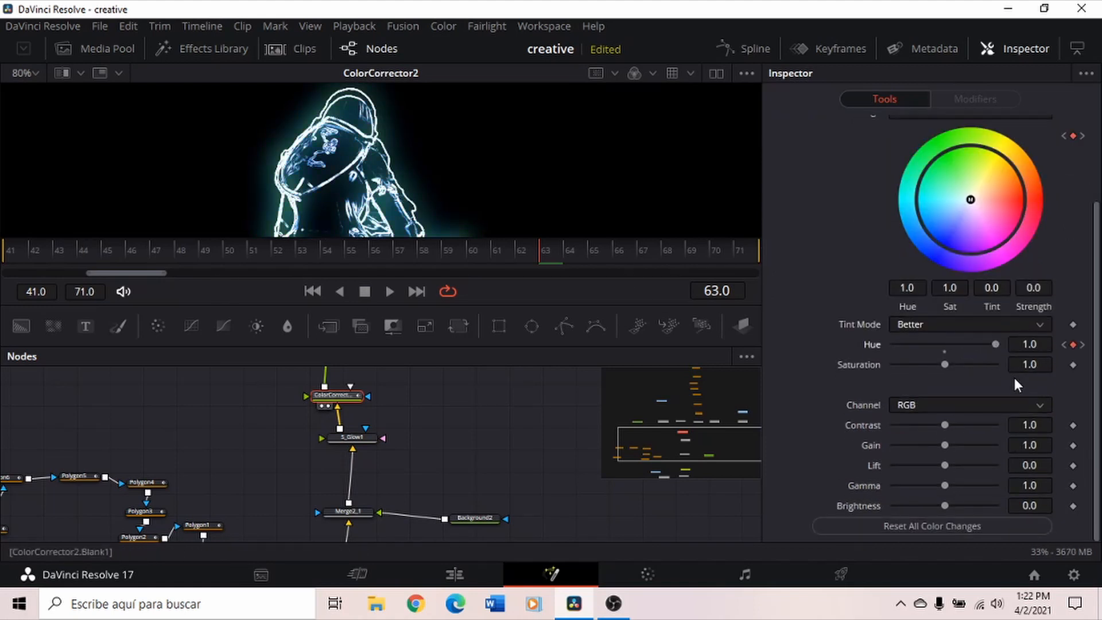
key("ctrl+z")
key("ctrl+z")
Step: Set ColorCorrector2's Hue keyframe on frame 72 to 0.3
left_click(743, 253)
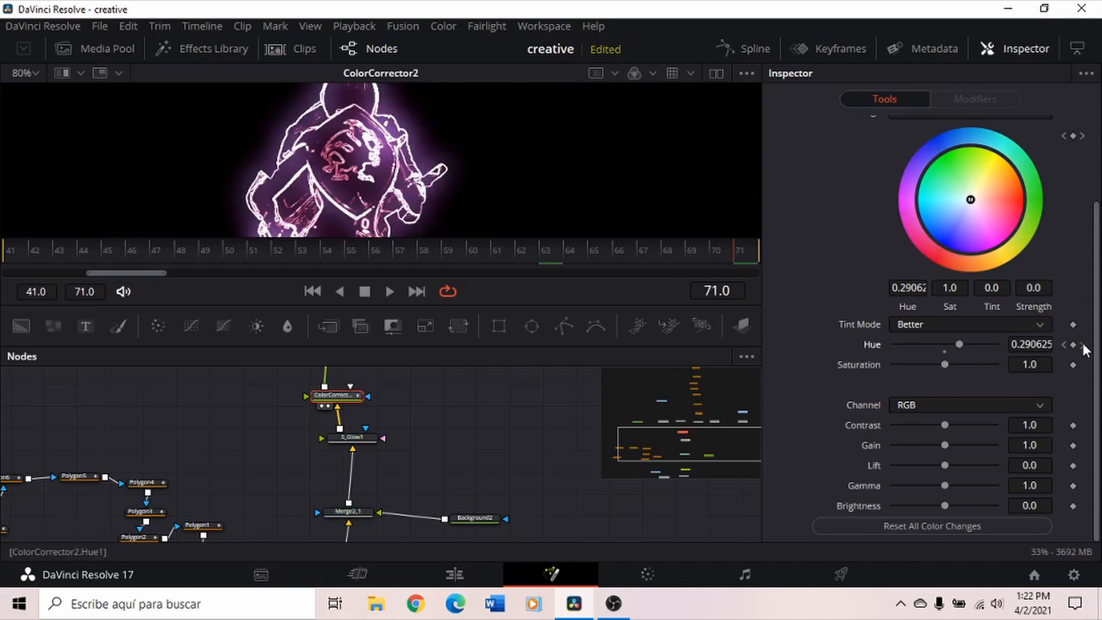
left_click(1030, 344)
type("0.3")
key("Return")
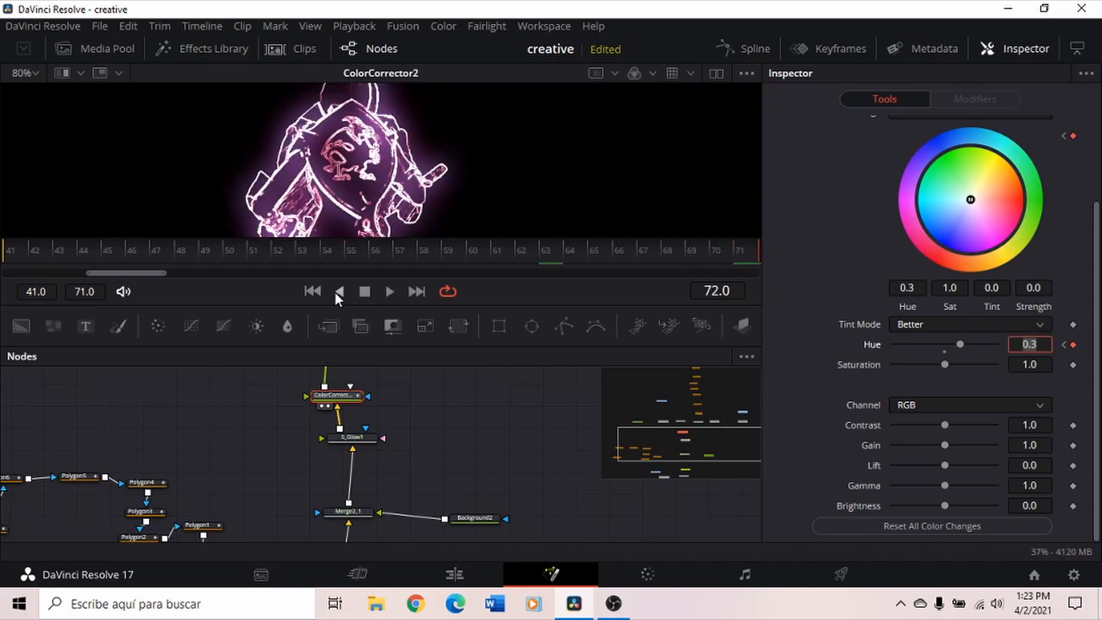
Step: Examine the outputs of Merge2 and S_TimeWarpRGB1 on frame 54, with the colour shift settings open
left_click(312, 291)
scroll(344, 426, "up", 3)
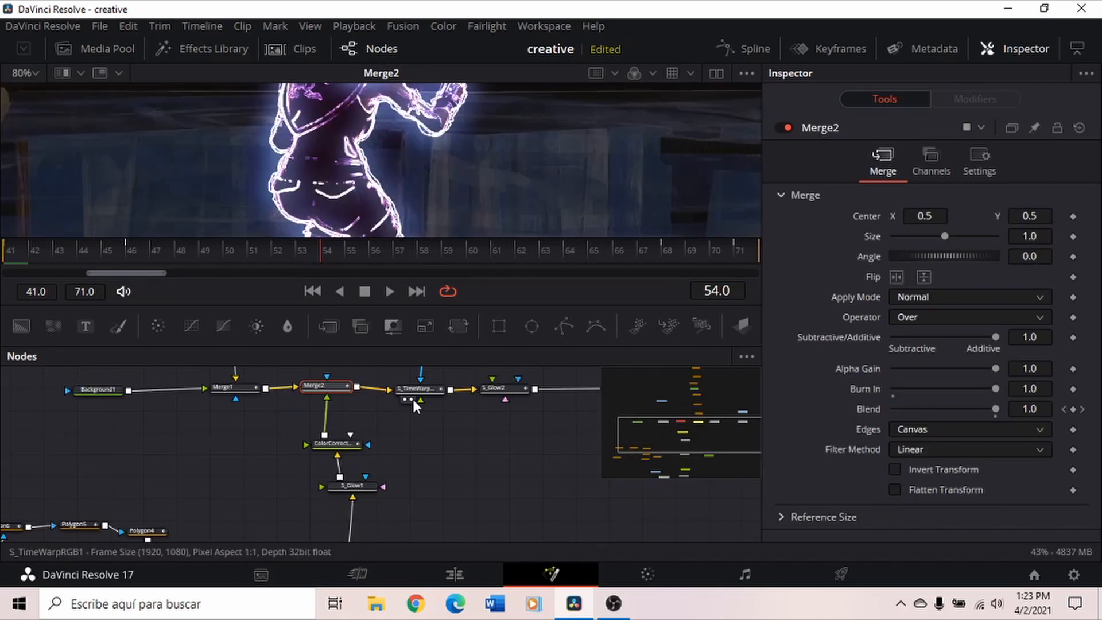
scroll(412, 397, "up", 3)
left_click(422, 437)
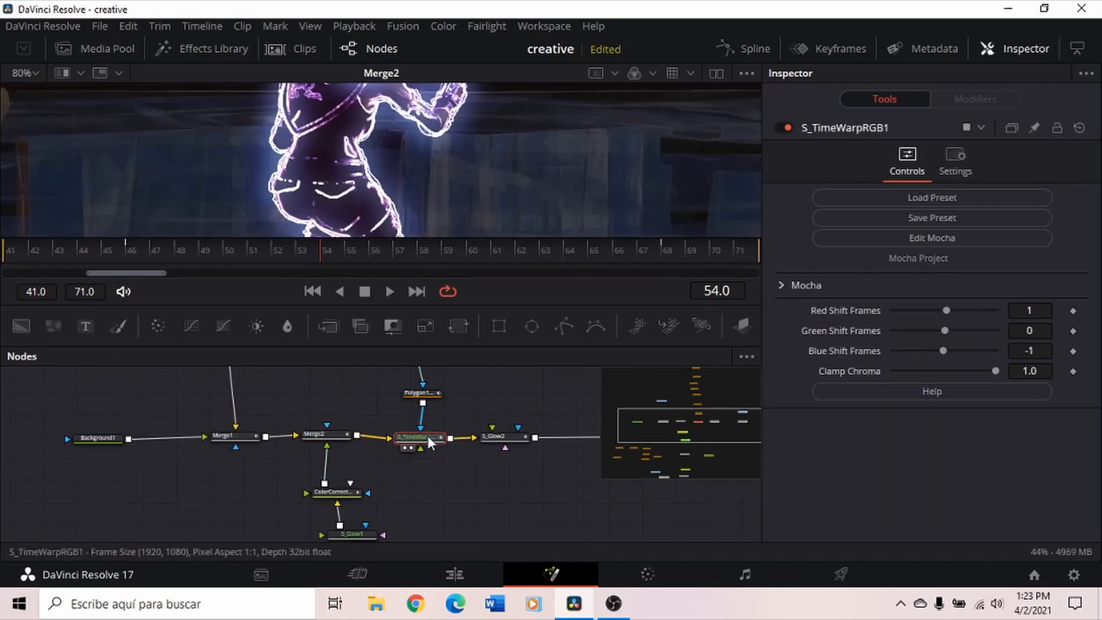
key("1")
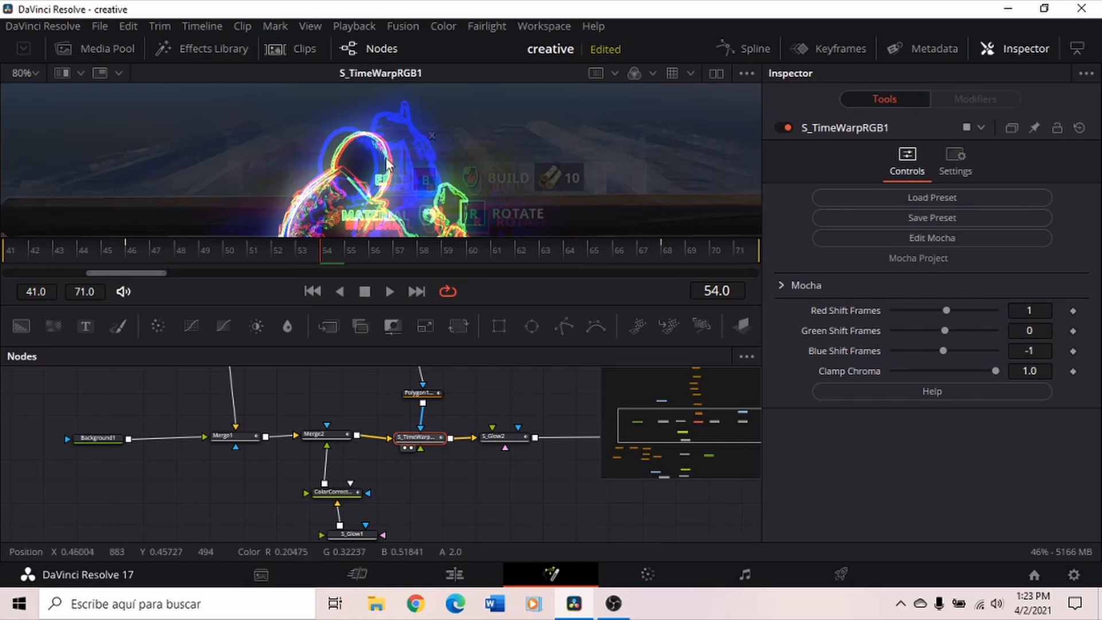
scroll(511, 181, "down", 5)
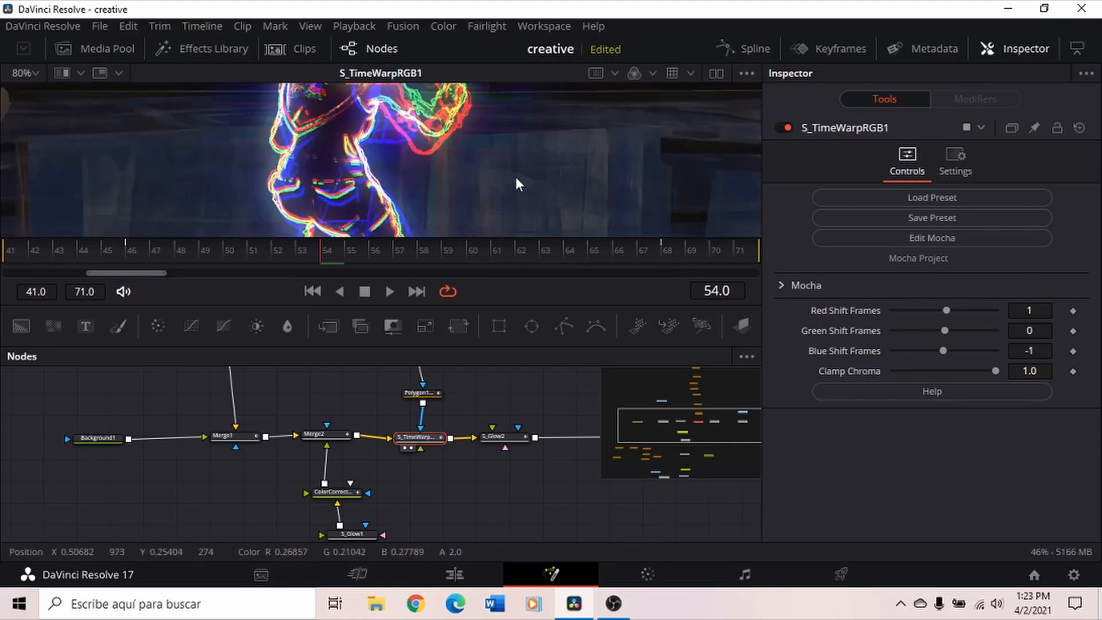
Step: Select the lower group of seven polygon masks, and inspect the Polygon1_3 mask feeding S_TimeWarpRGB1
scroll(451, 149, "up", 5)
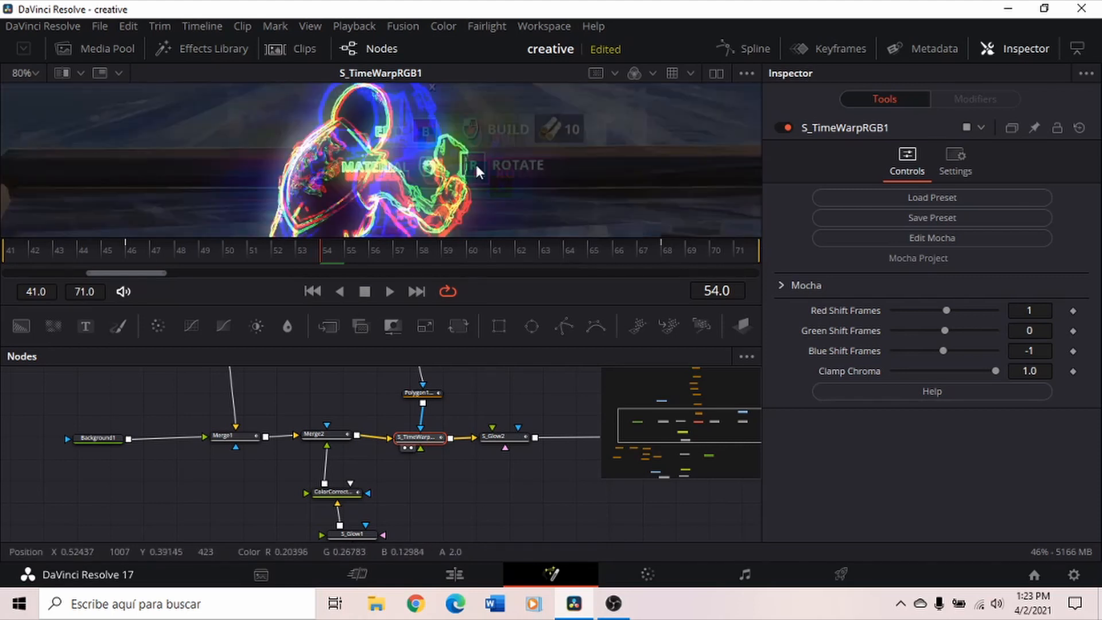
scroll(529, 381, "down", 5)
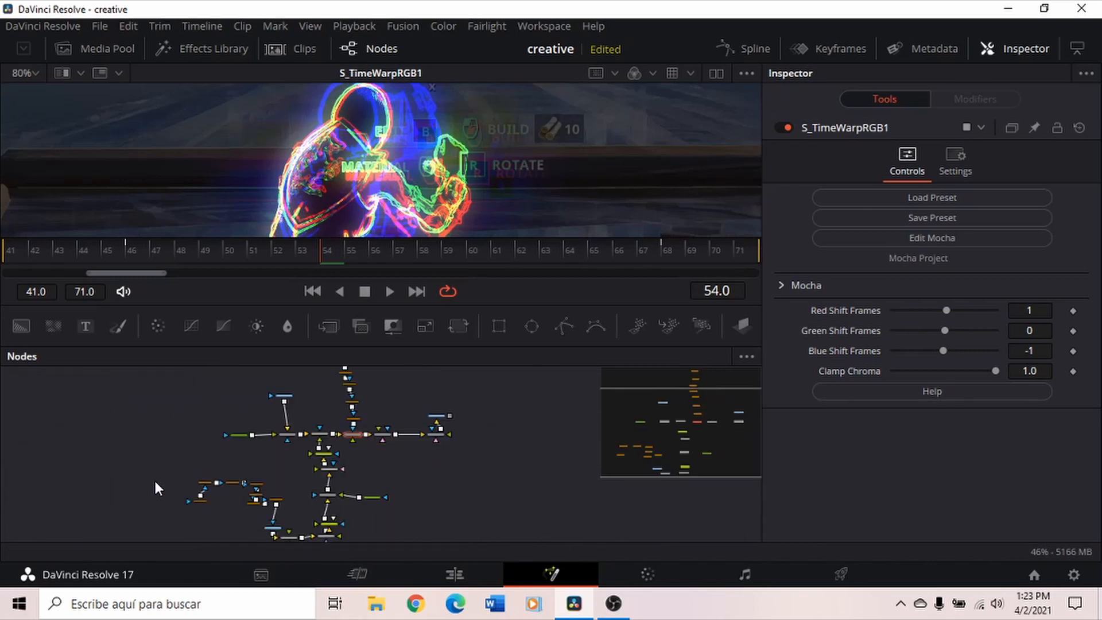
left_click_drag(151, 466, 281, 505)
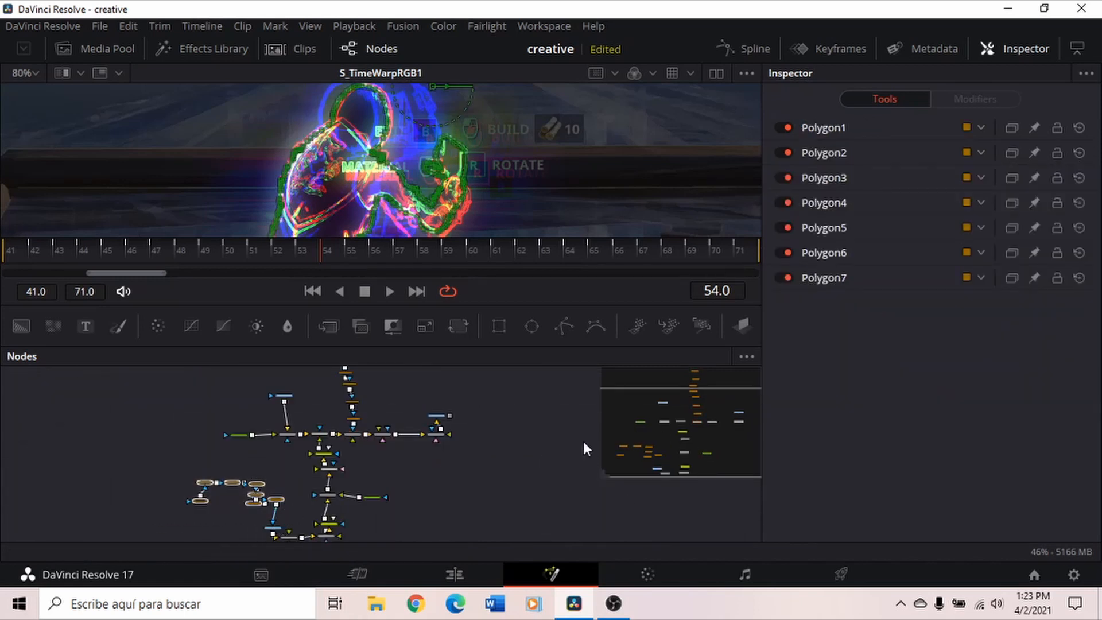
scroll(414, 445, "up", 6)
left_click(330, 441)
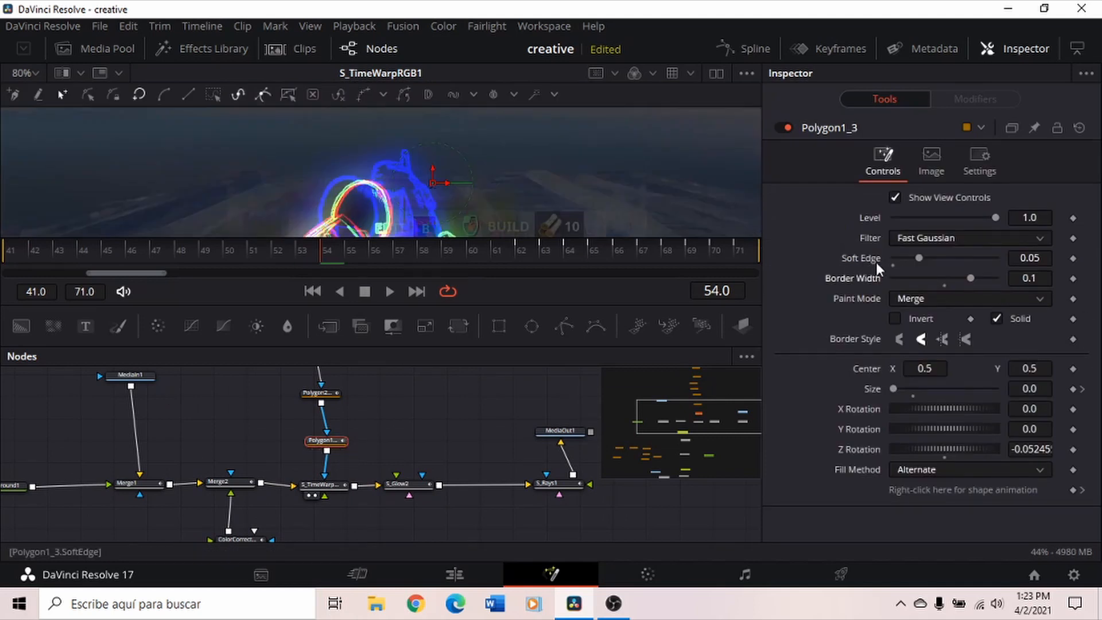
Step: Compare the S_Glow2 output with the S_TimeWarpRGB1 output on frame 54
left_click(394, 494)
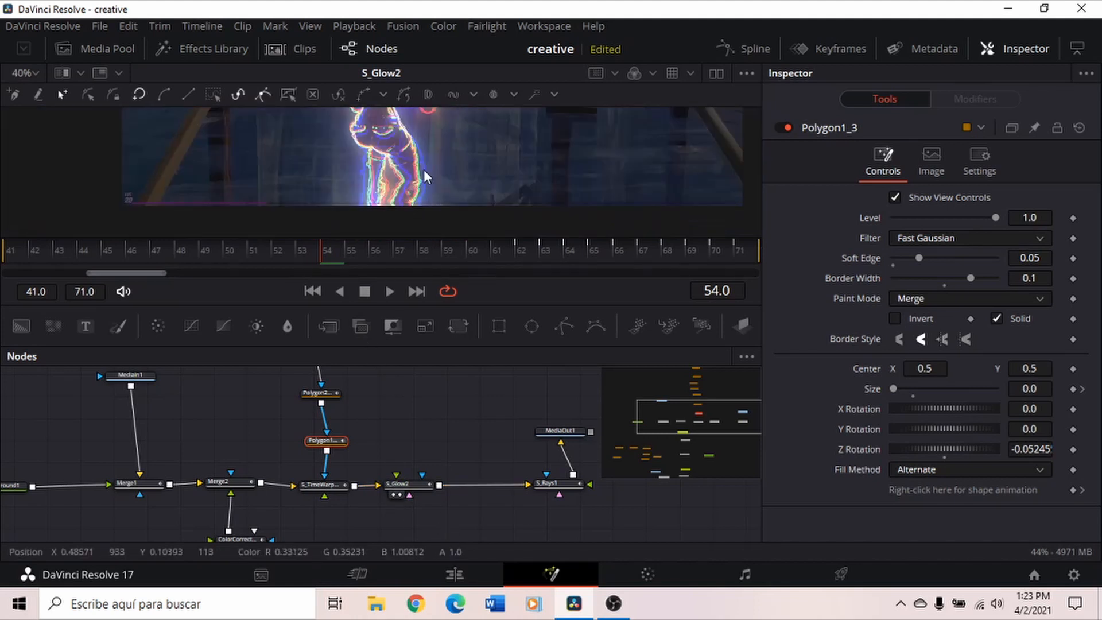
scroll(423, 170, "down", 2)
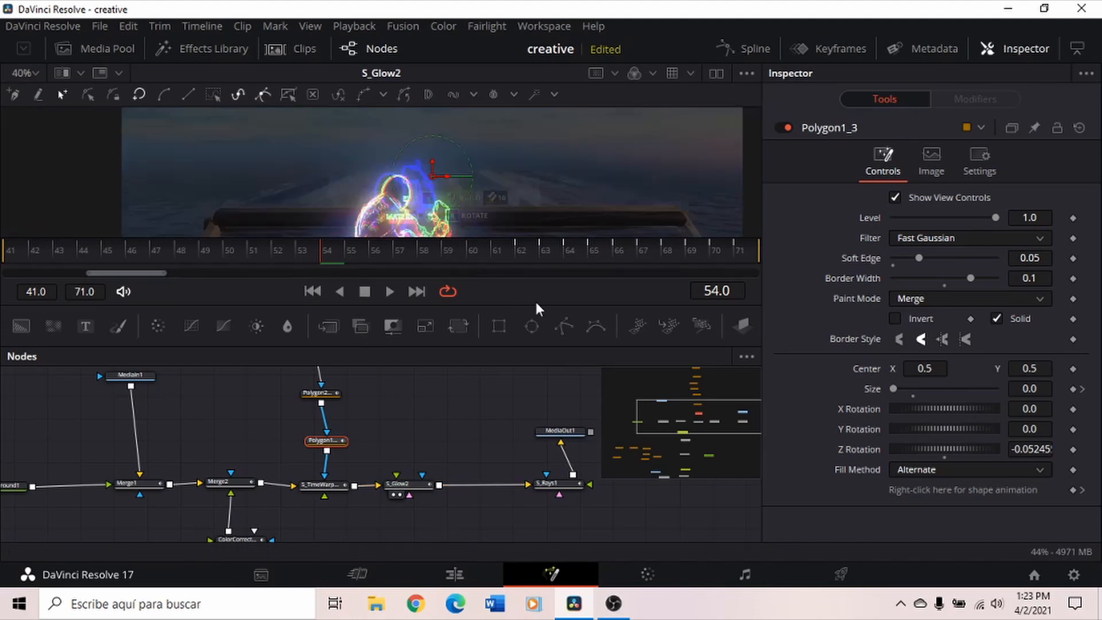
left_click(311, 494)
left_click(322, 487)
left_click(398, 496)
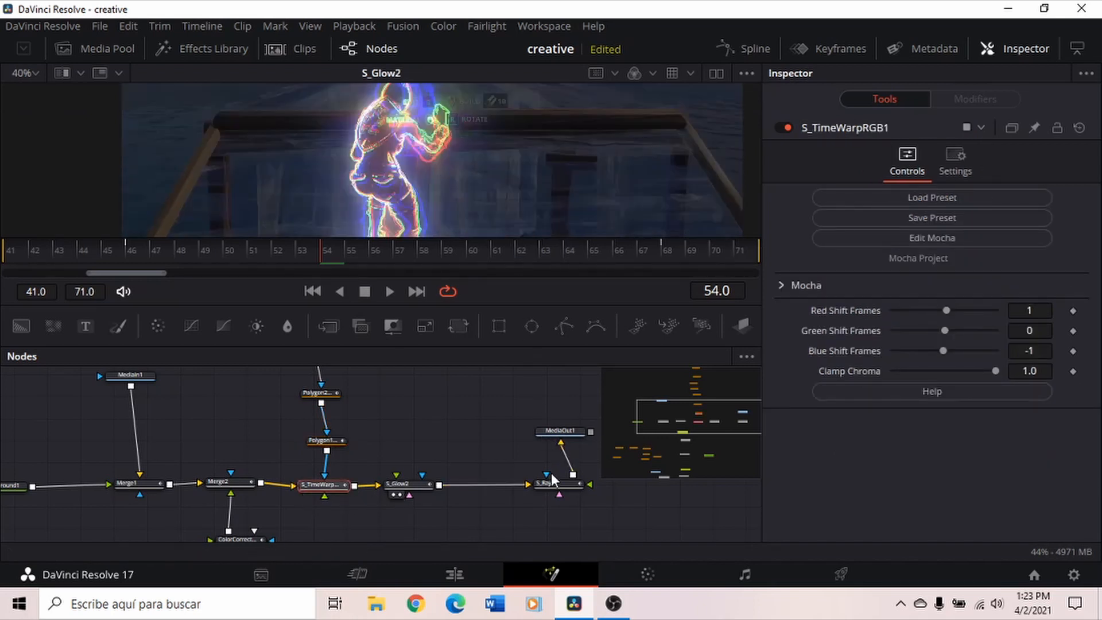
Step: Display S_Rays1 in the viewer and examine its Light Rays settings
left_click(554, 497)
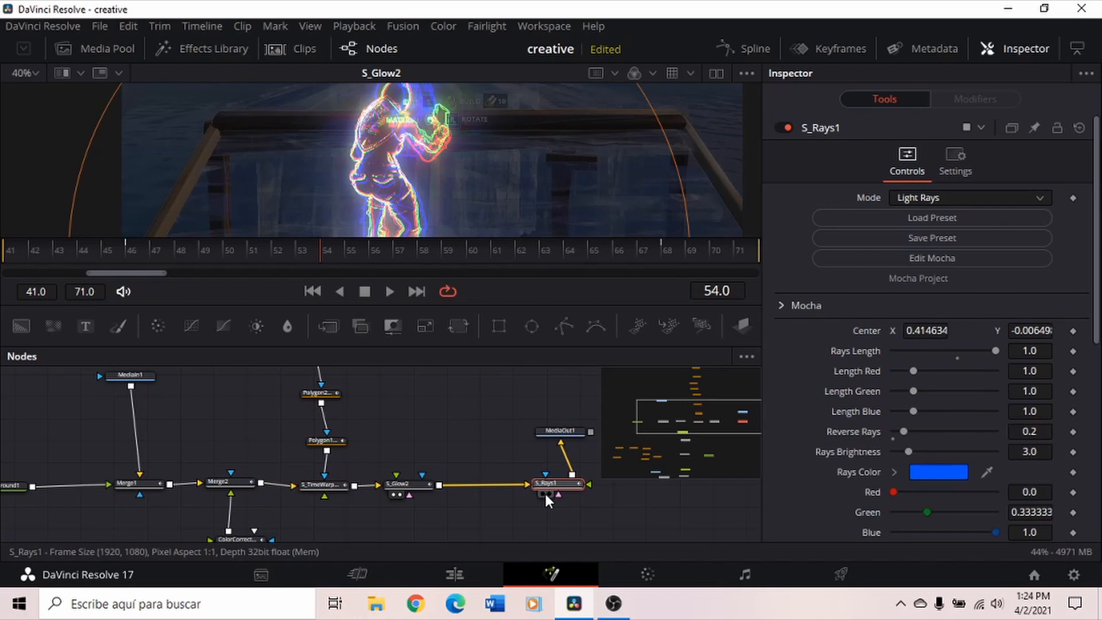
left_click(545, 496)
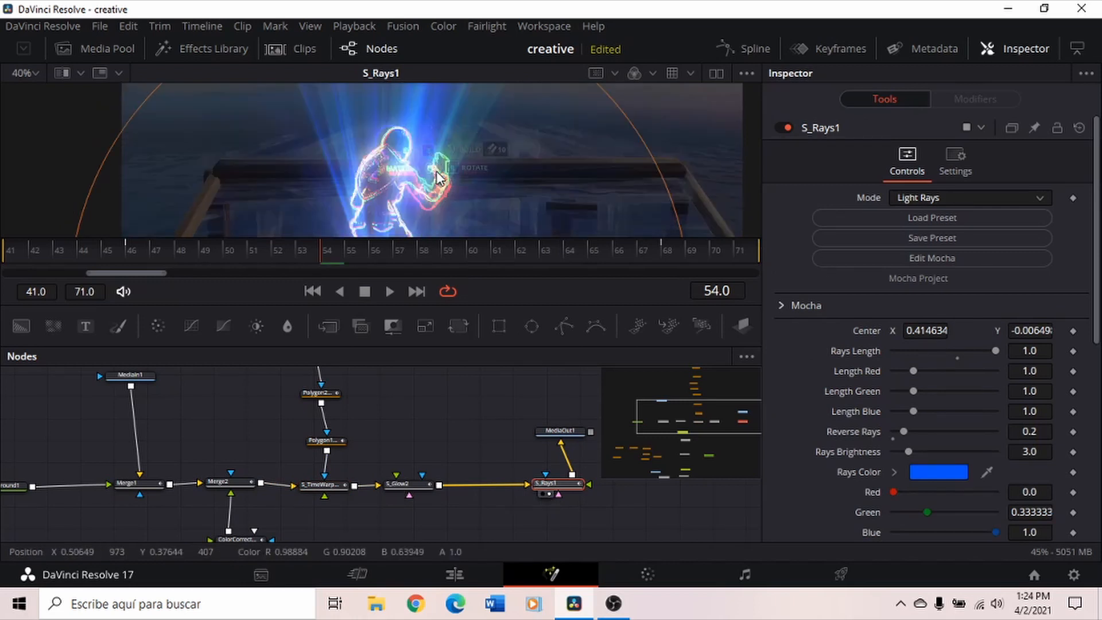
scroll(890, 344, "down", 4)
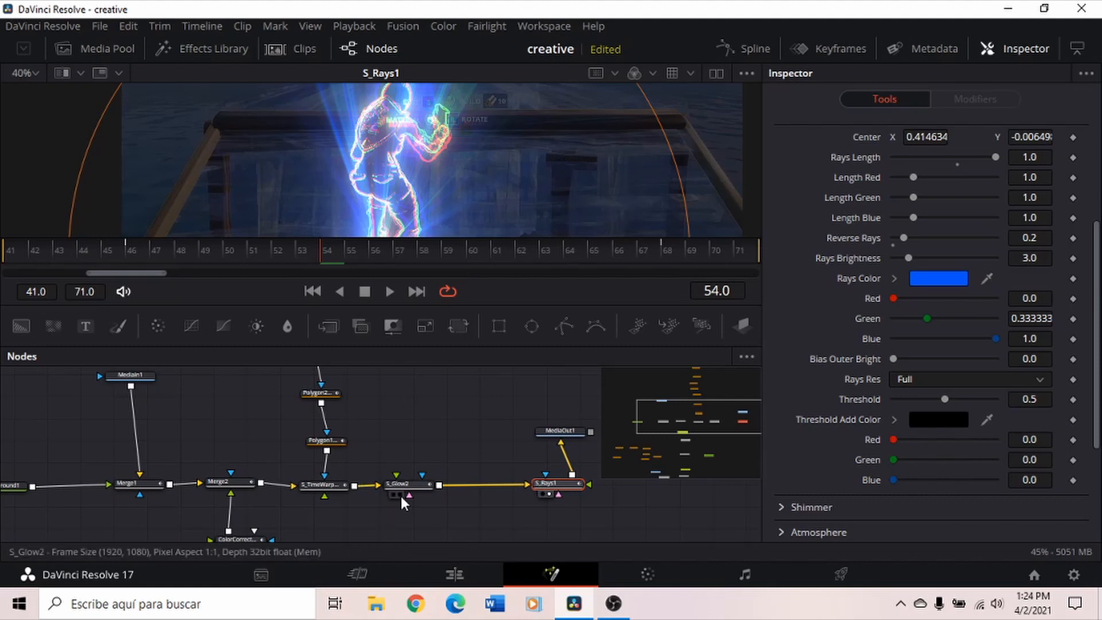
Step: Try pink as the Rays Color of S_Rays1, with red 1.0, green 0.333333 and blue 1.0
left_click(947, 280)
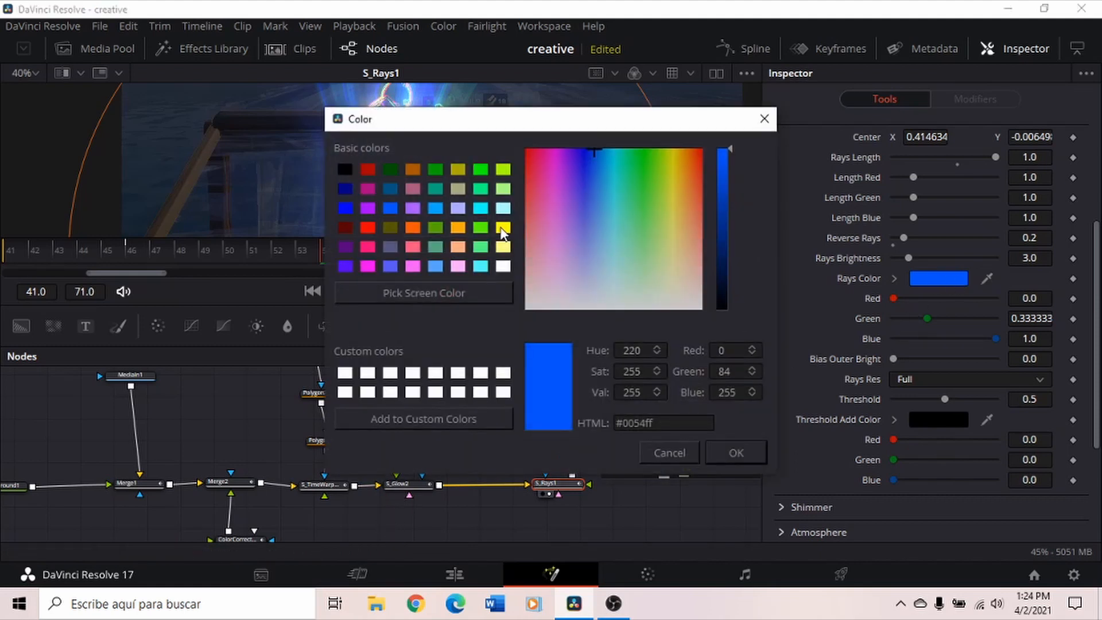
left_click(414, 265)
left_click(724, 452)
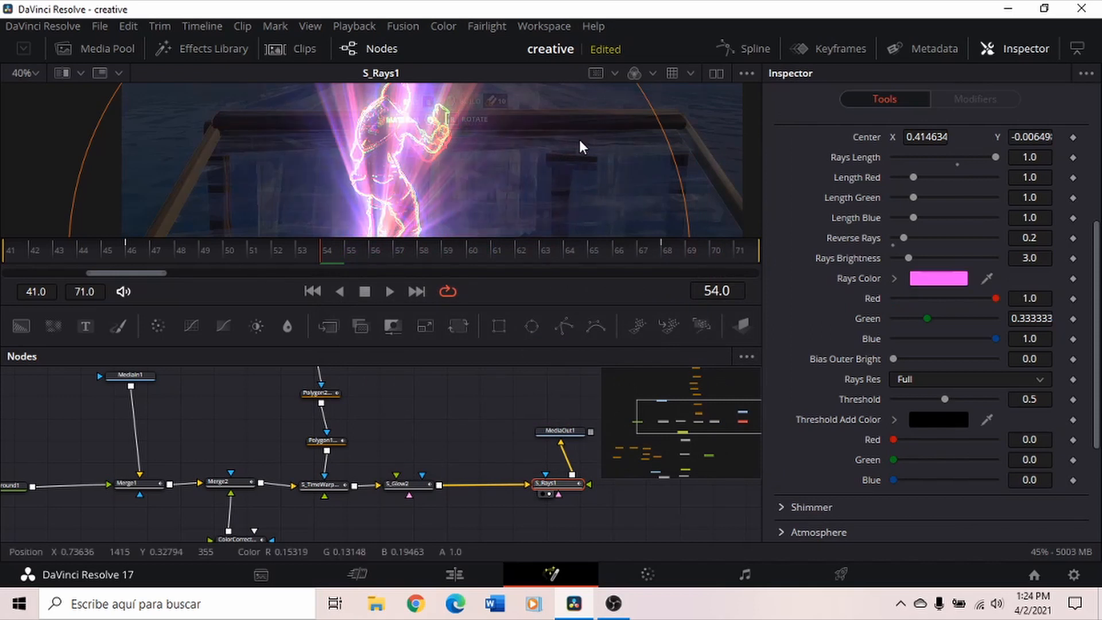
key("ctrl+z")
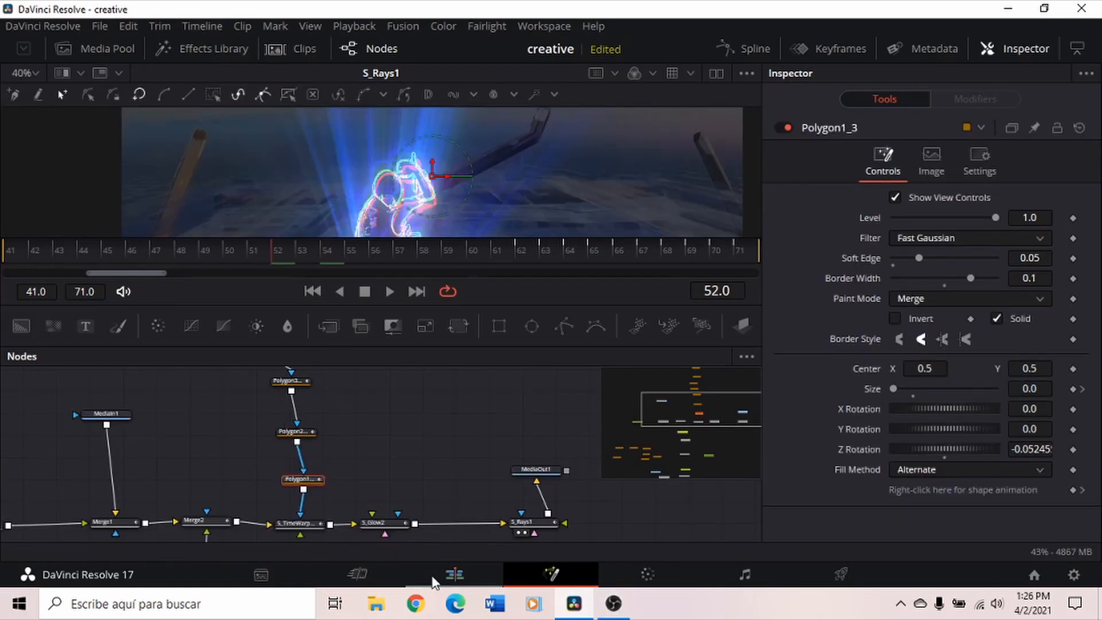
Step: Switch to the Edit page and bring up the clip options for Compound Clip 1
left_click(452, 573)
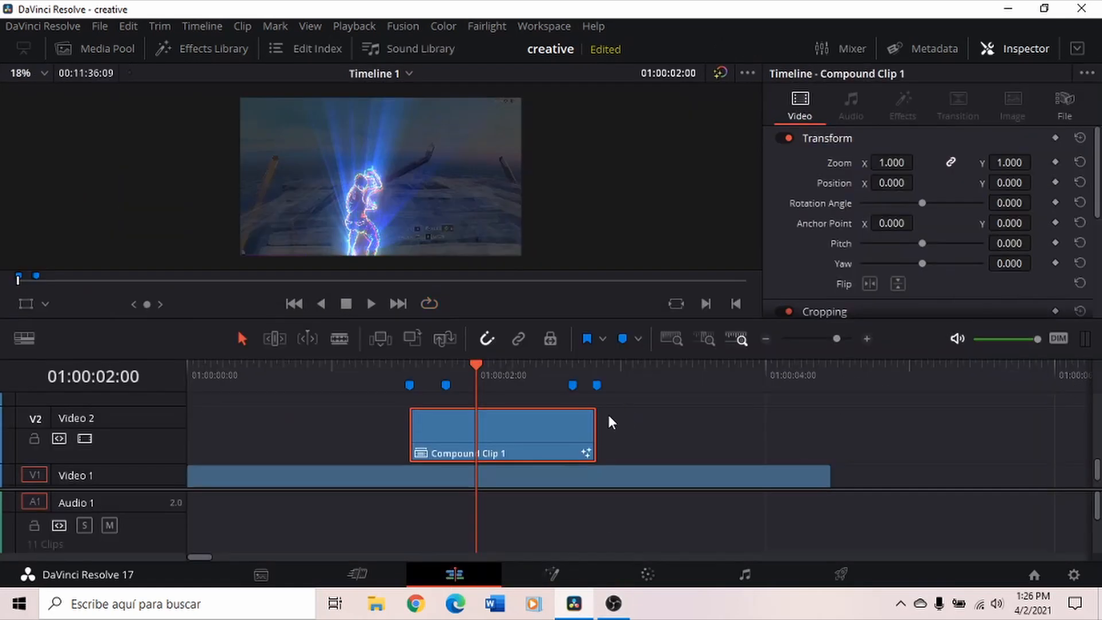
right_click(508, 436)
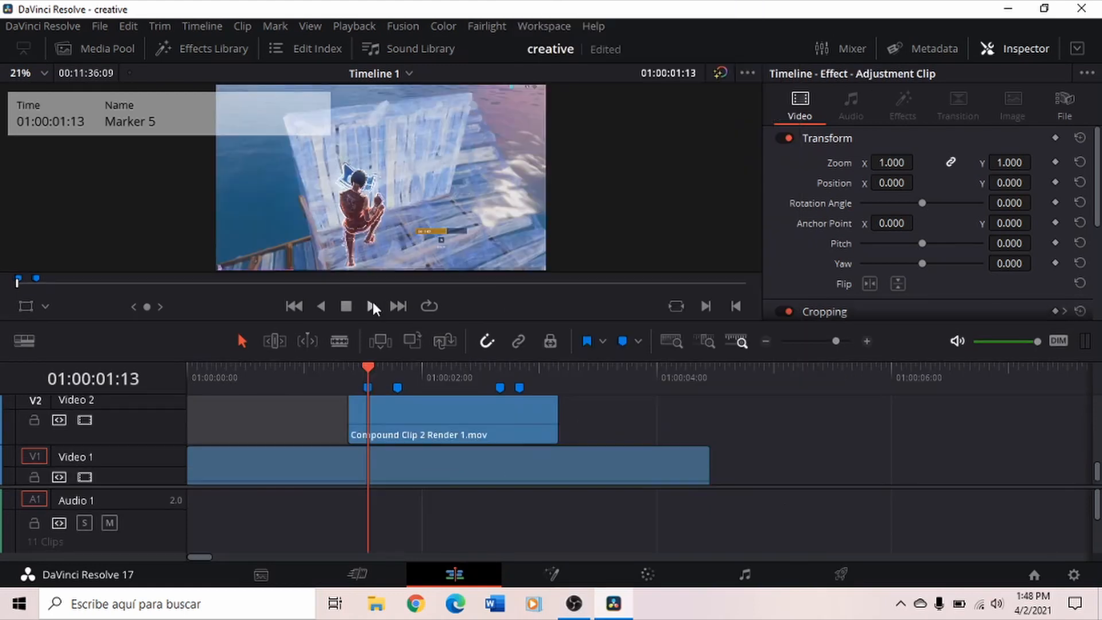
Step: Park the playhead at 01:00:02:05 after playing the timeline, and enable the Video 6 track holding an adjustment clip
left_click(371, 303)
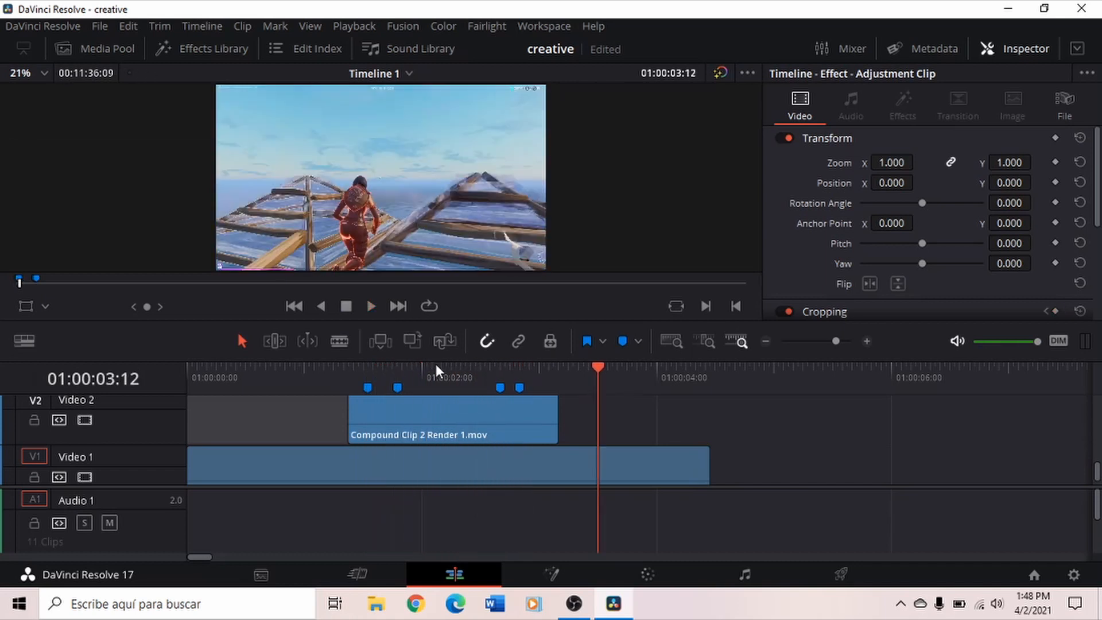
left_click(446, 382)
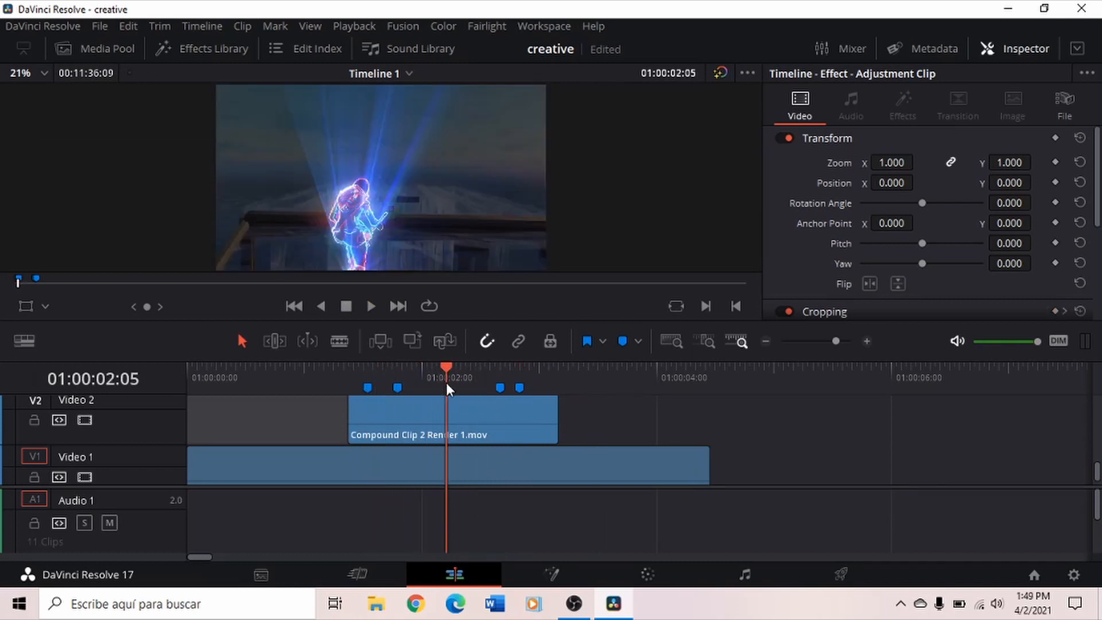
scroll(439, 421, "up", 5)
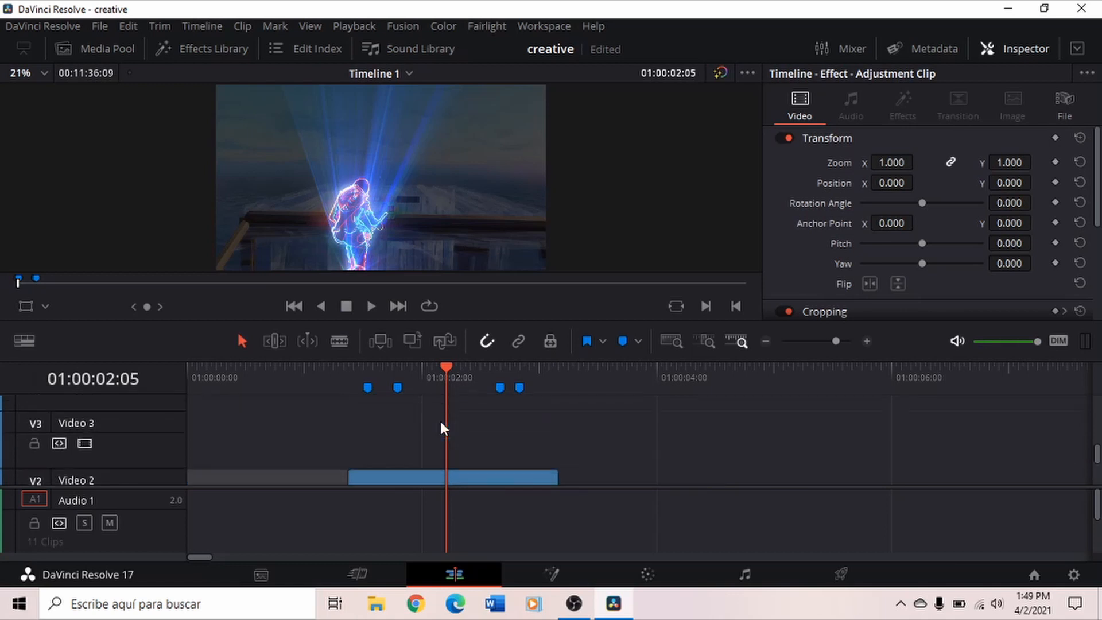
scroll(442, 423, "down", 2)
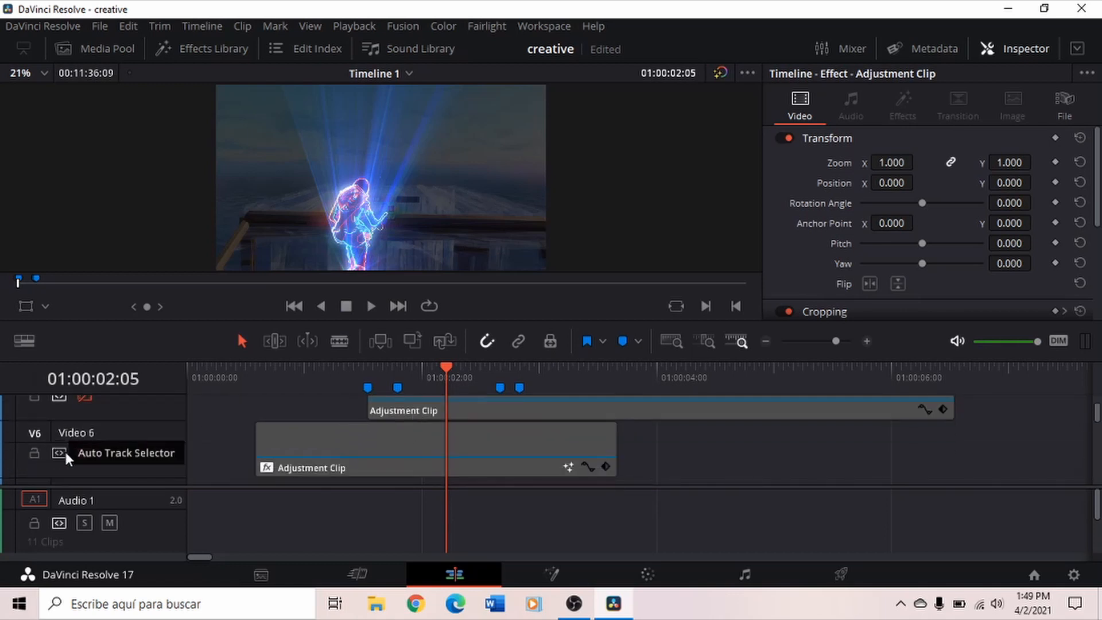
left_click(85, 450)
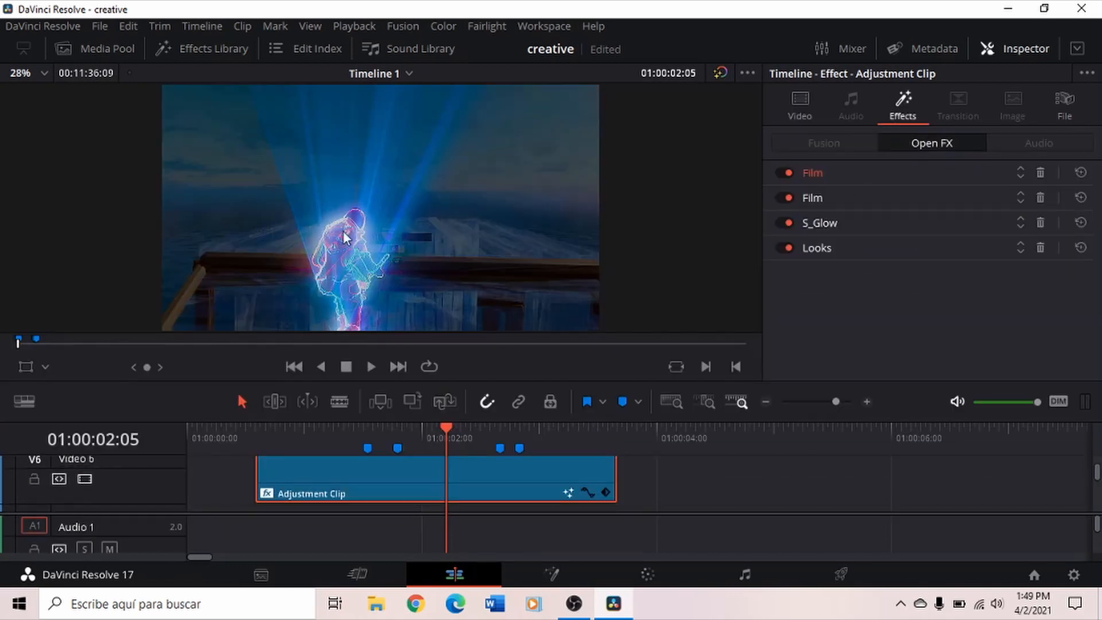
Step: Review the settings of both Film effects, S_Glow and Looks on the Video 6 adjustment clip
left_click(875, 171)
scroll(855, 229, "down", 3)
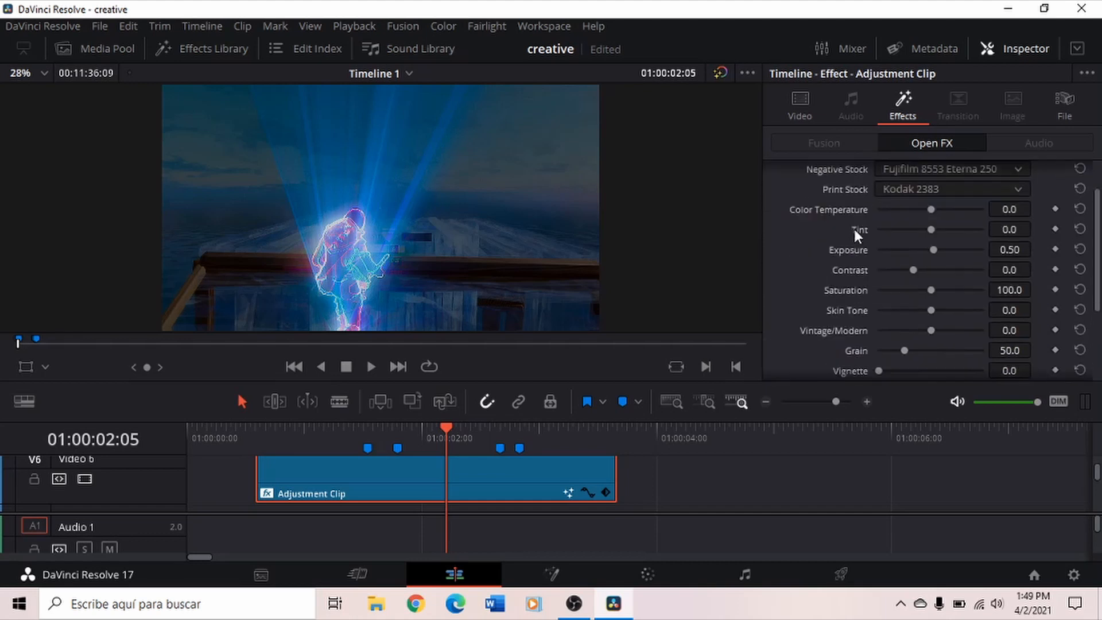
left_click(809, 319)
scroll(812, 320, "down", 3)
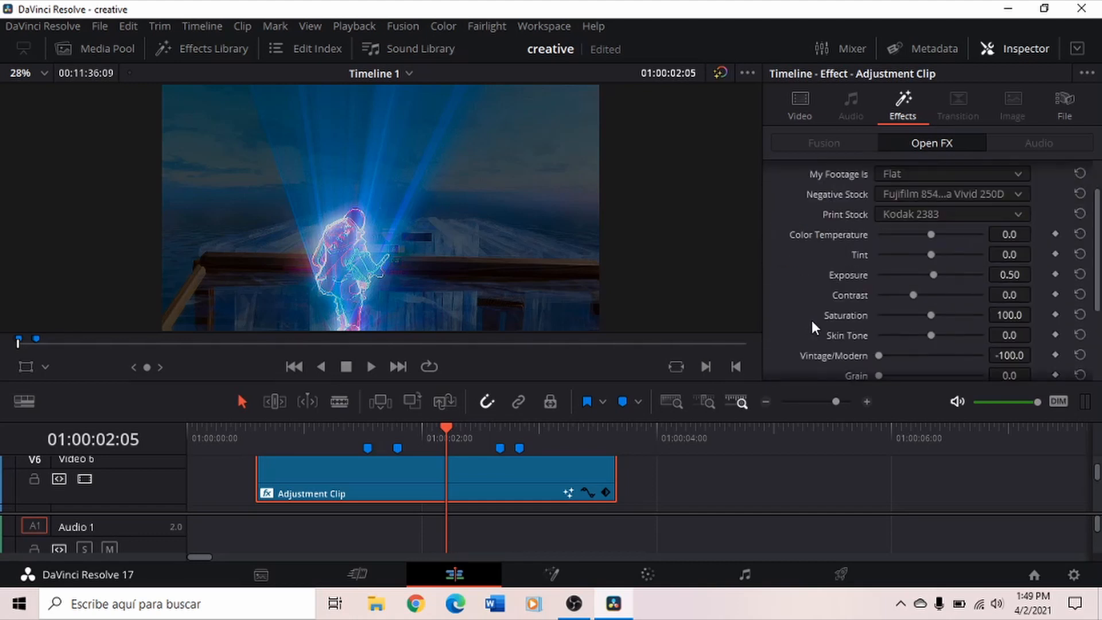
left_click(825, 343)
scroll(825, 344, "down", 5)
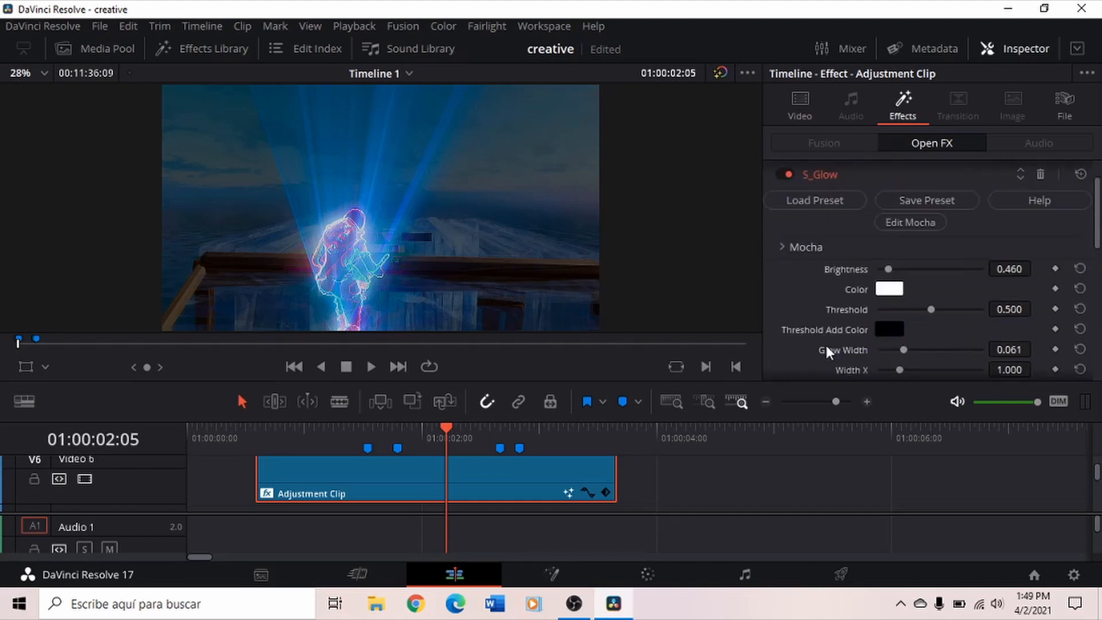
scroll(829, 350, "down", 5)
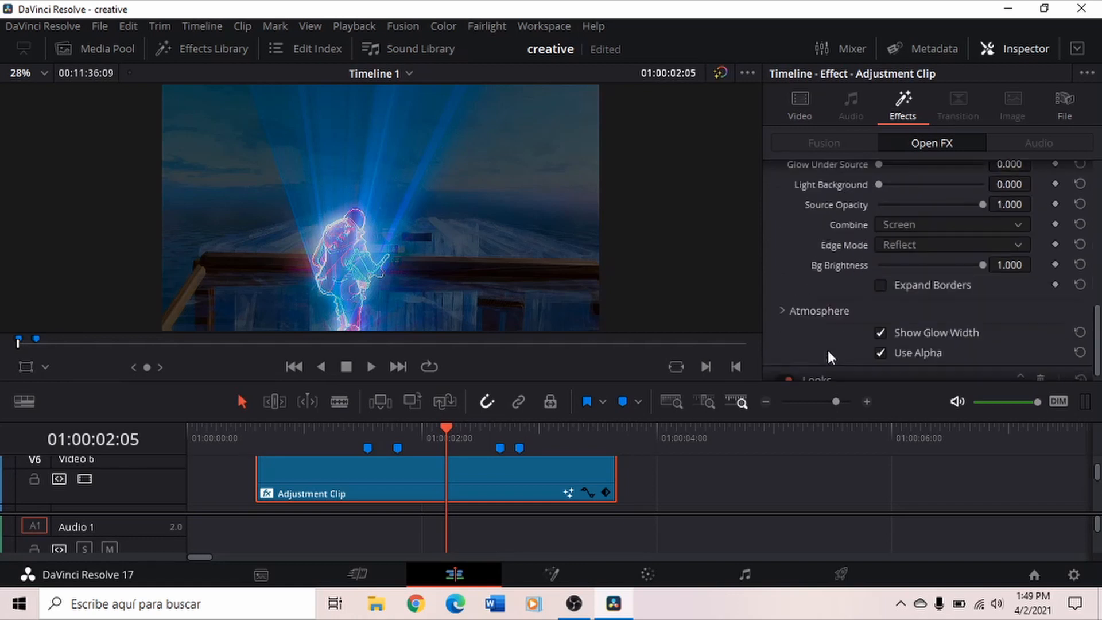
left_click(828, 366)
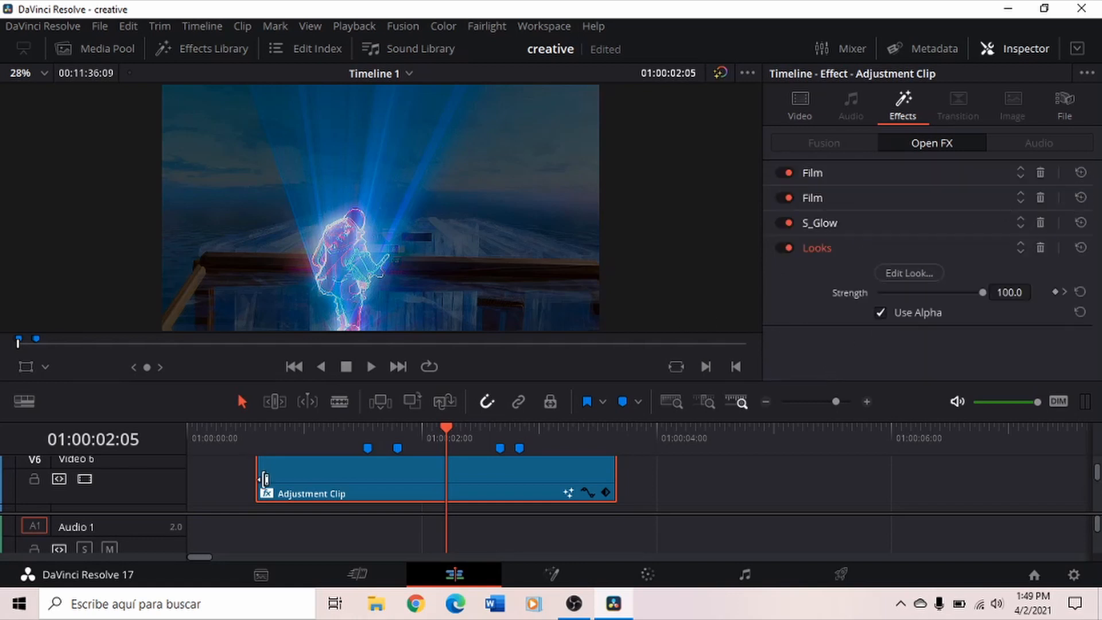
Step: Compare the graded footage at 01:00:01:09 and 01:00:02:03 on the timeline
left_click(384, 429)
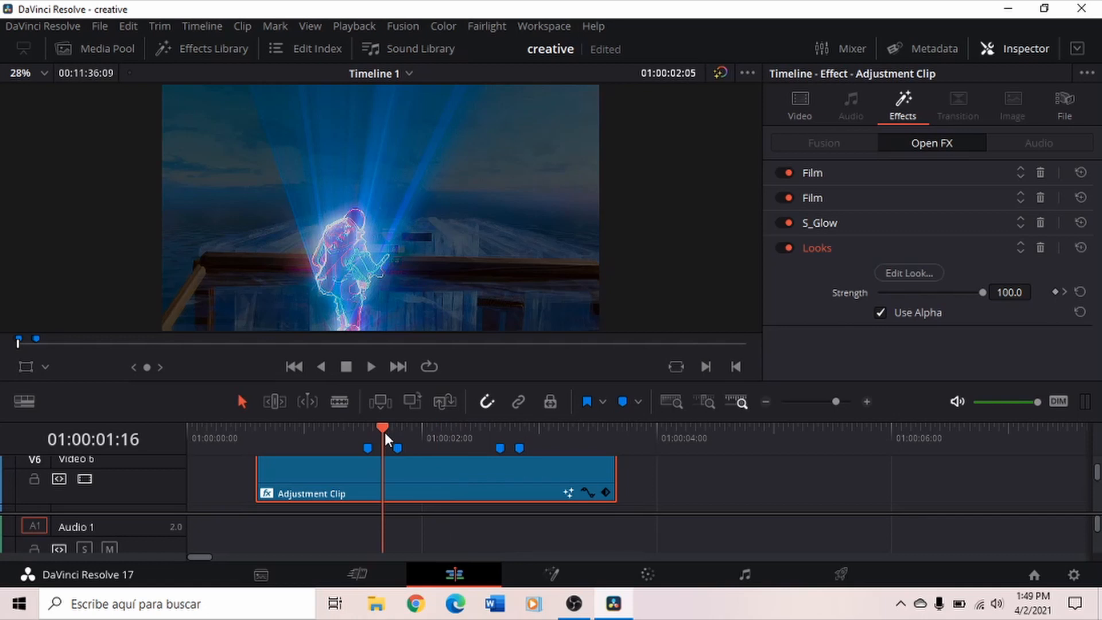
left_click(342, 435)
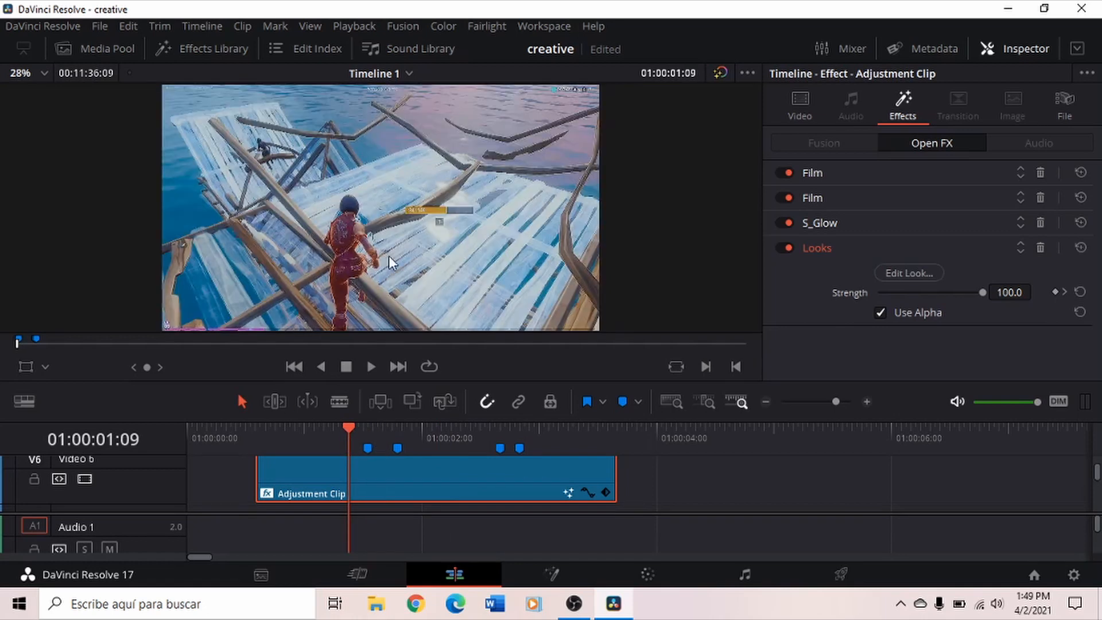
left_click(438, 431)
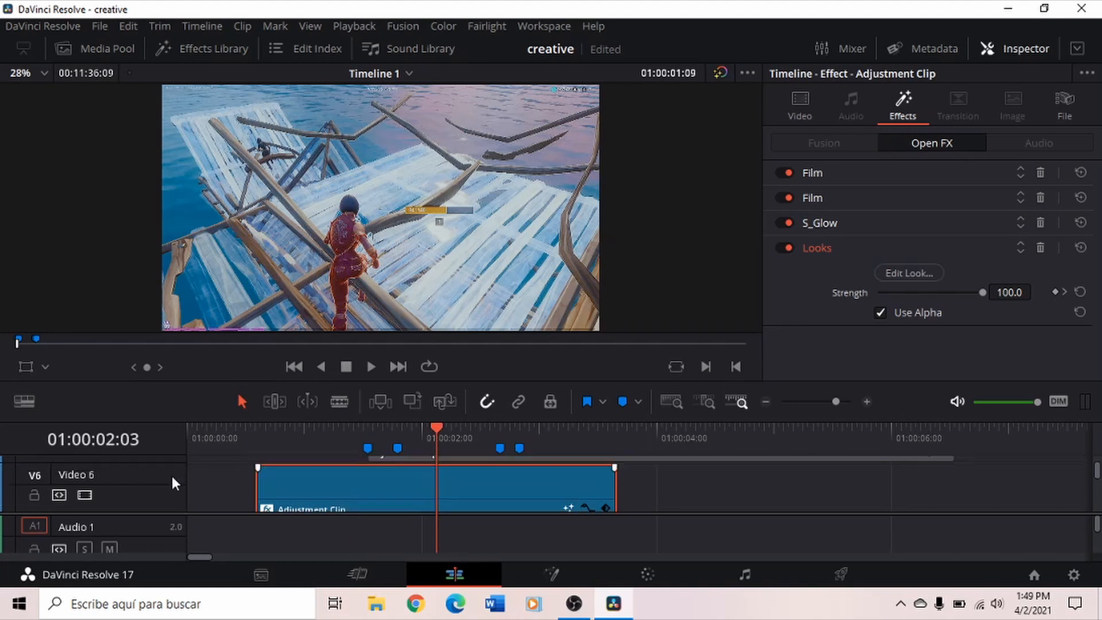
Step: Enable the Video 7 track and move its cropping adjustment clip about 0.8 seconds earlier on the timeline
scroll(126, 481, "up", 1)
left_click(84, 488)
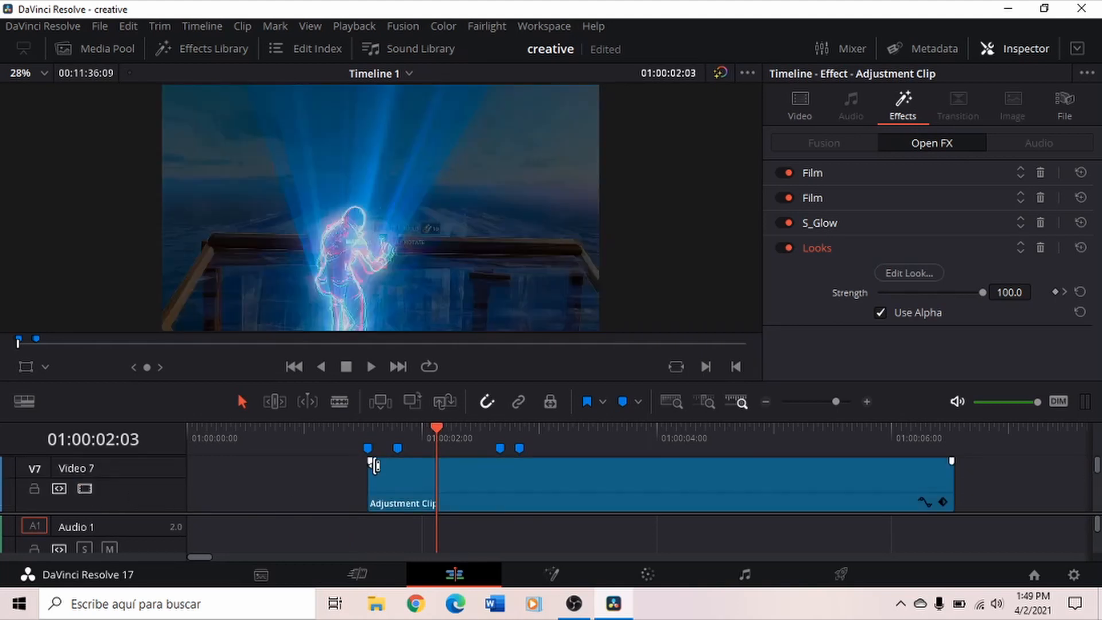
left_click_drag(428, 500, 335, 500)
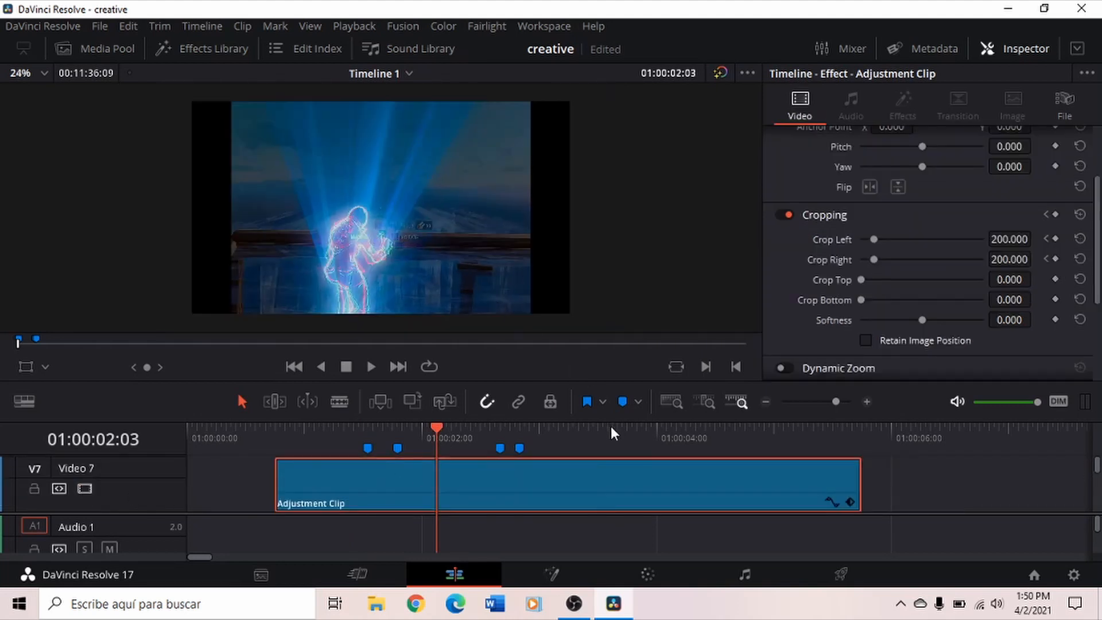
mouse_move(588, 608)
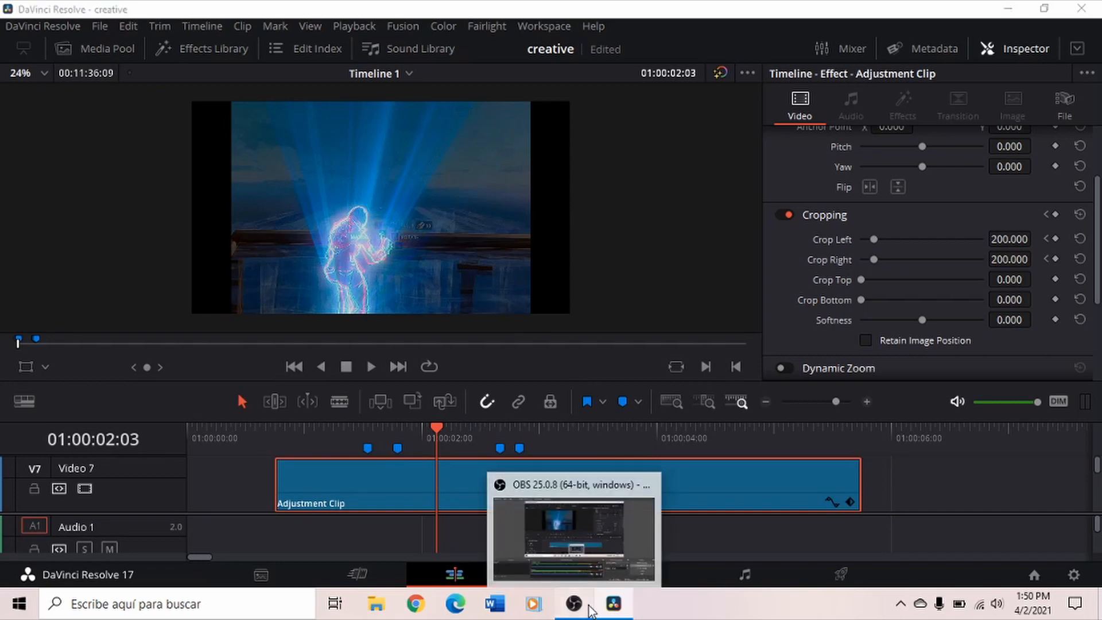